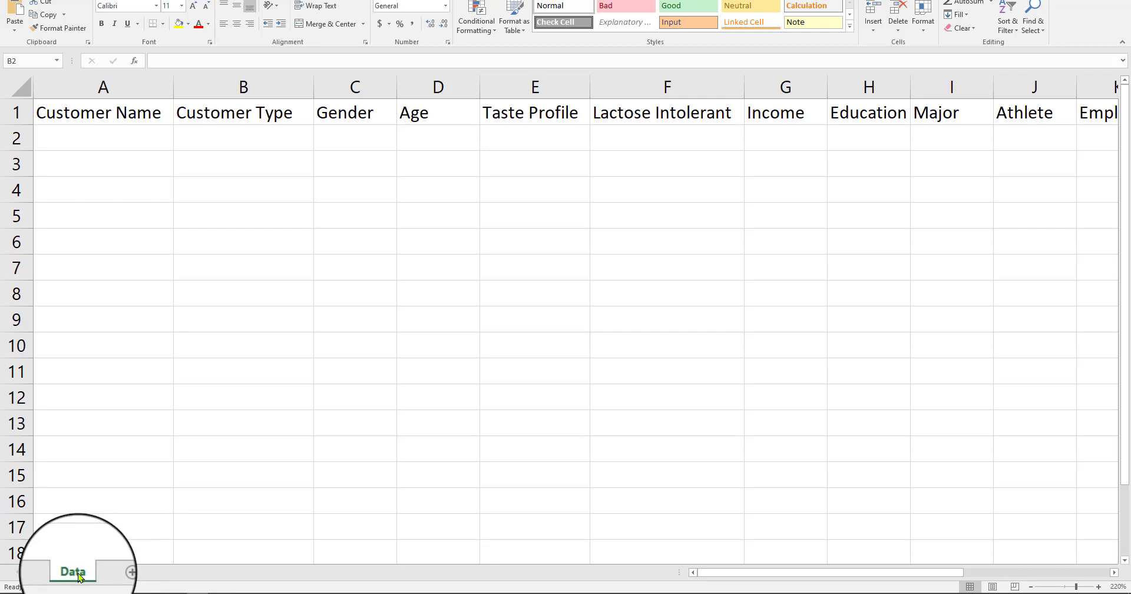
Add a new worksheet after the Data sheet and name it DataIndex.
{"action": "left_click", "coordinate": [131, 572]}
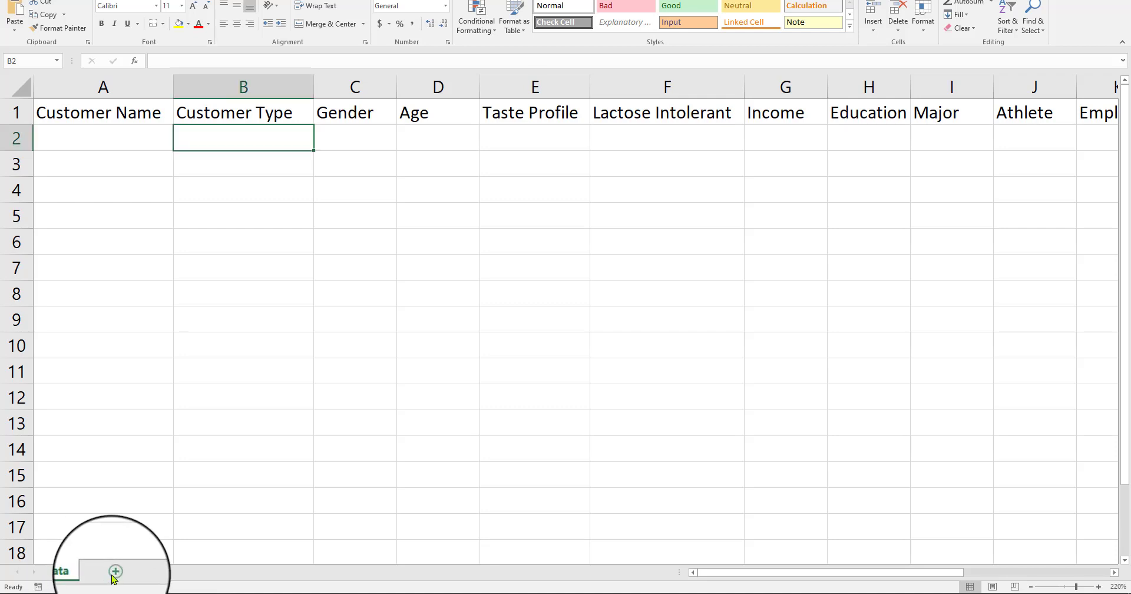
{"action": "double_click", "coordinate": [113, 572]}
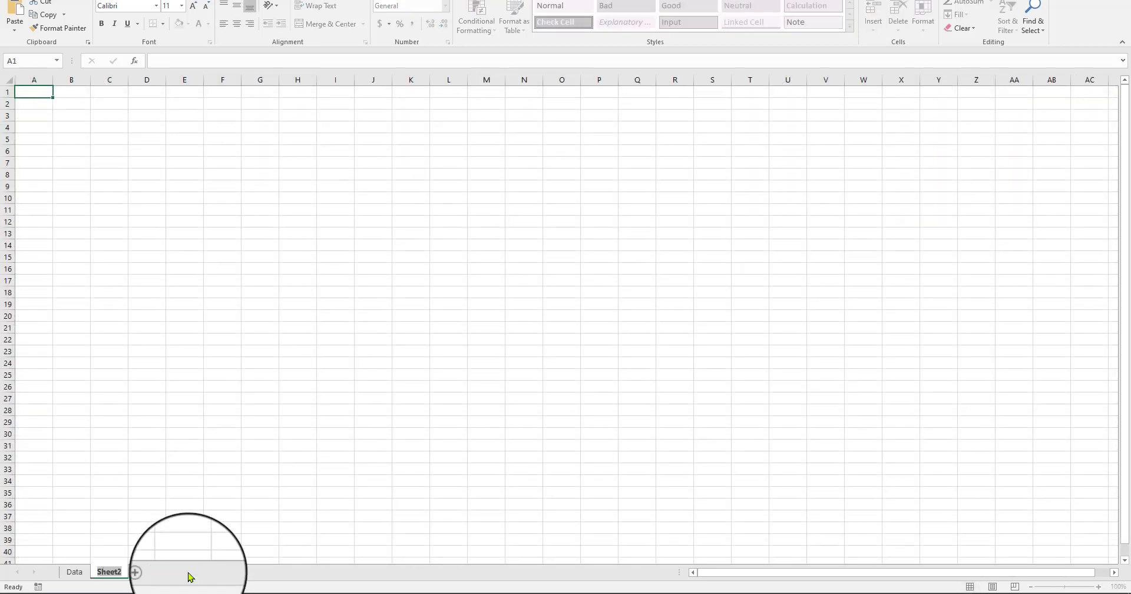
{"action": "type", "text": "DataIndex"}
{"action": "key", "text": "Return"}
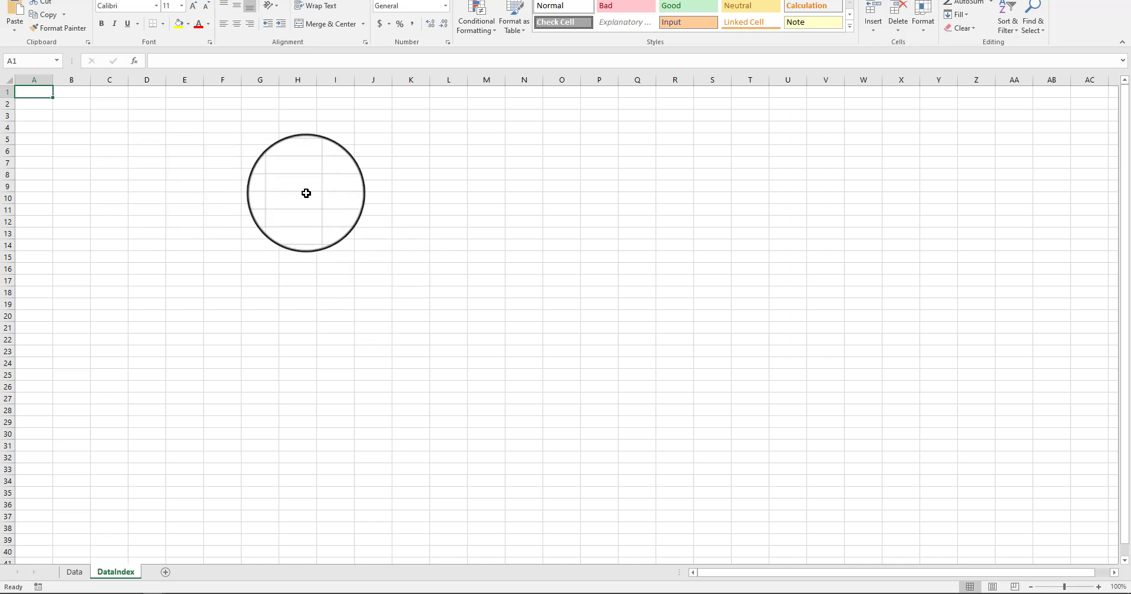
Fill cells A1 to A10 of the DataIndex sheet with the index numbers 1 to 10.
{"action": "left_click", "coordinate": [74, 571]}
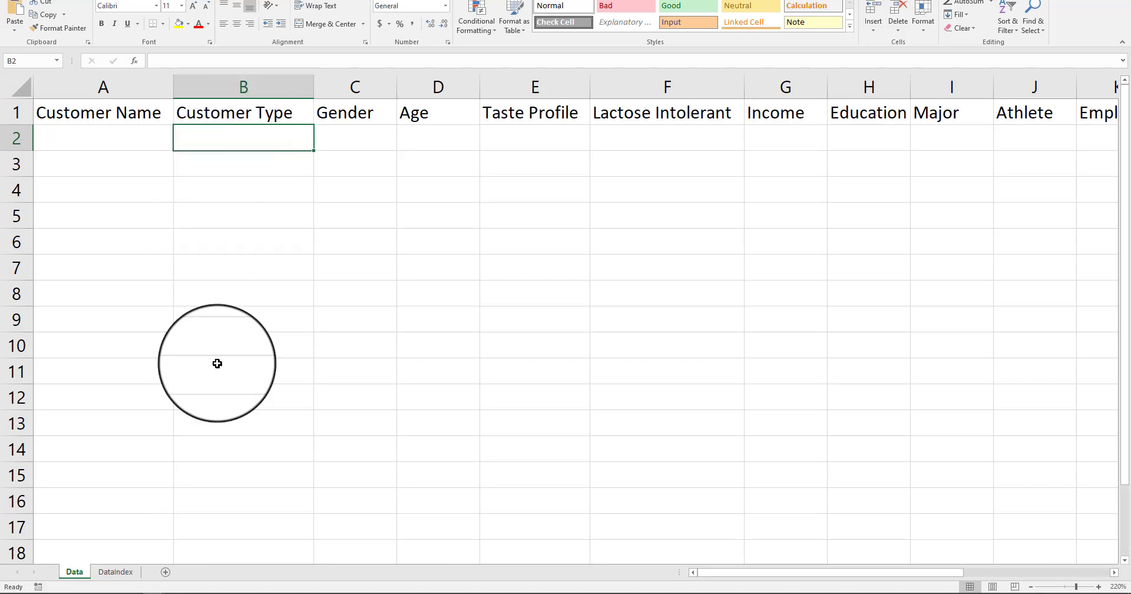
{"action": "left_click", "coordinate": [131, 573]}
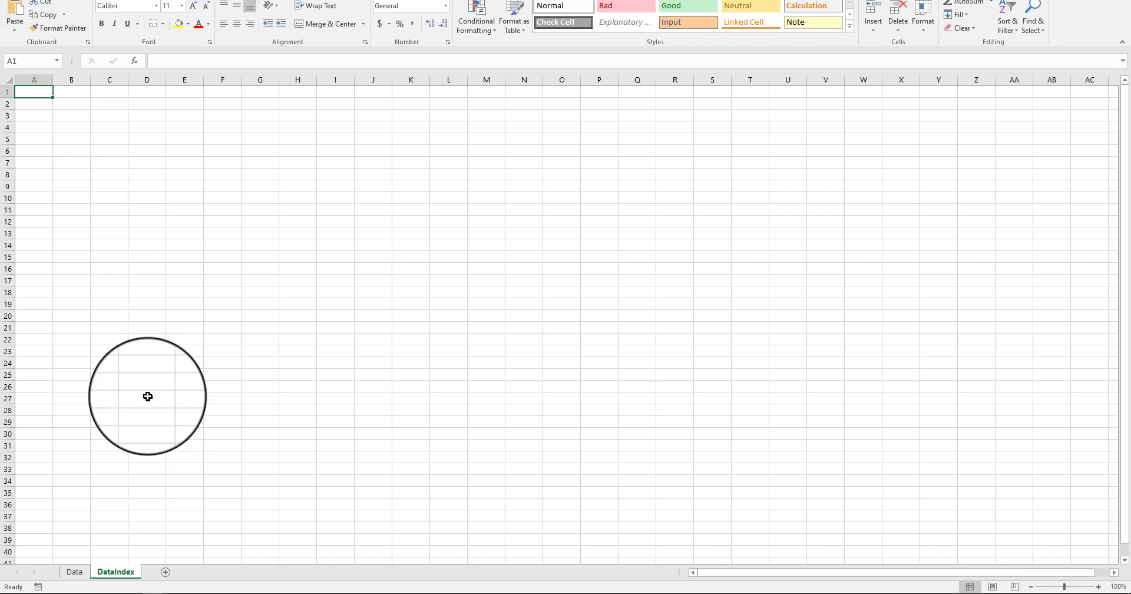
{"action": "type", "text": "1 2 3 4 5 6 7 8"}
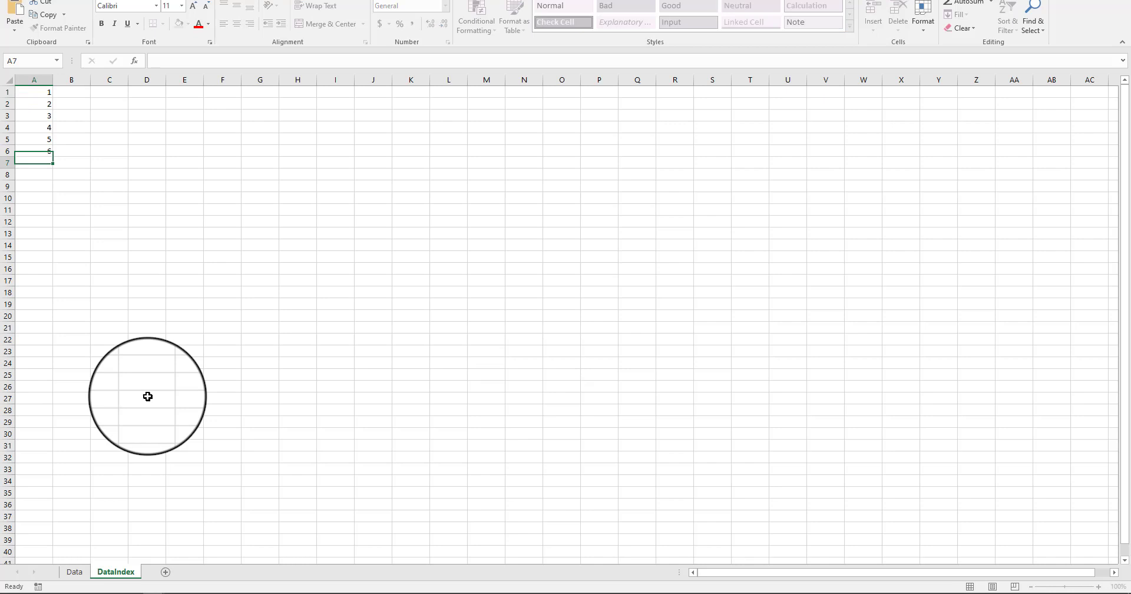
{"action": "key", "text": "Return"}
{"action": "type", "text": "9"}
{"action": "key", "text": "Return"}
{"action": "type", "text": "10"}
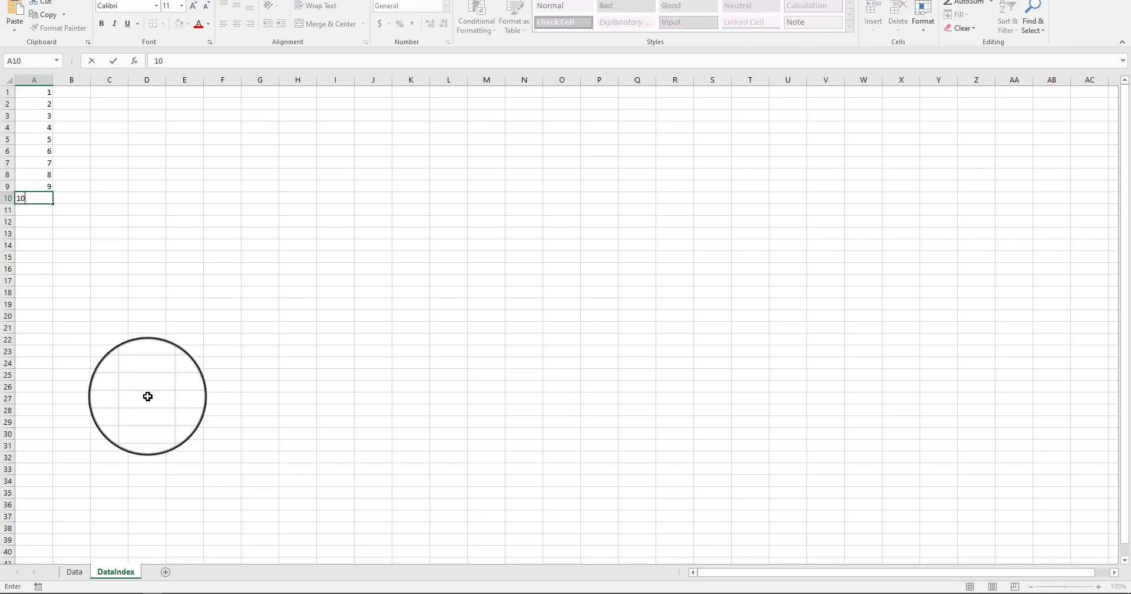
{"action": "key", "text": "Return"}
Enter Student in cell B1 as the customer type for index 1.
{"action": "key", "text": "Up"}
{"action": "key", "text": "Right"}
{"action": "key", "text": "Up"}
{"action": "key", "text": "Up"}
{"action": "key", "text": "Up"}
{"action": "key", "text": "Up"}
{"action": "key", "text": "Up"}
{"action": "key", "text": "Up"}
{"action": "key", "text": "Up"}
{"action": "key", "text": "Up"}
{"action": "key", "text": "Up"}
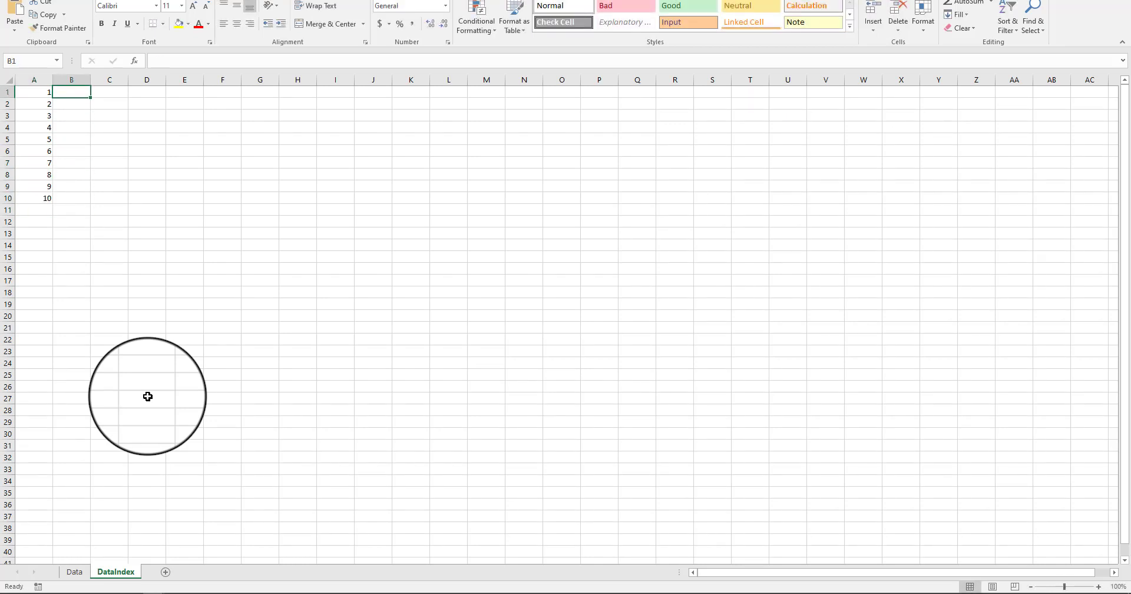
{"action": "type", "text": "s"}
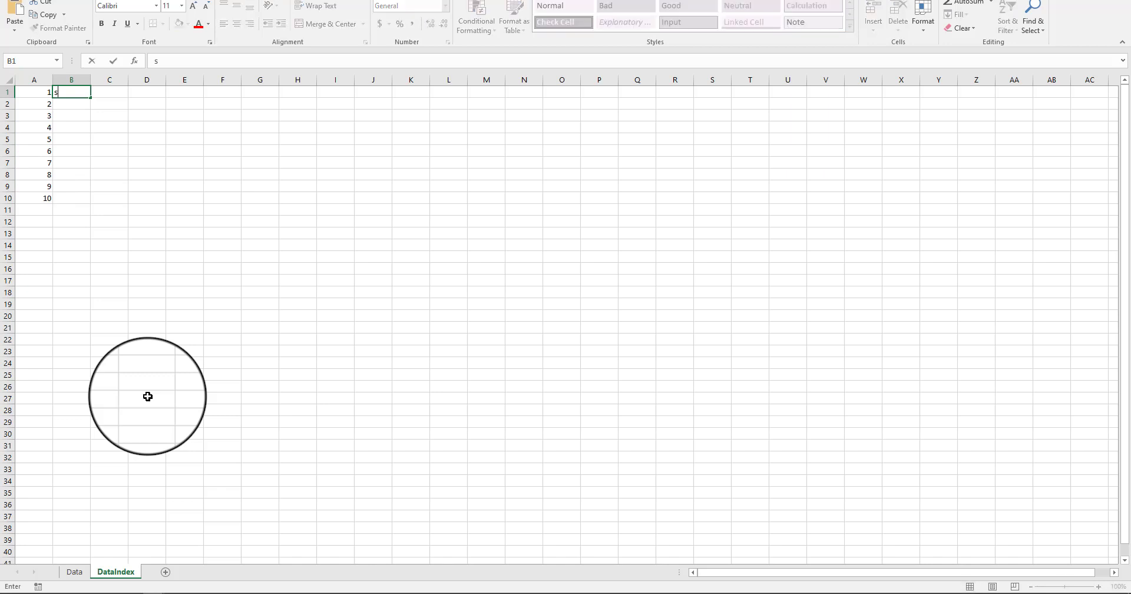
{"action": "type", "text": "TUDENT"}
{"action": "key", "text": "Return"}
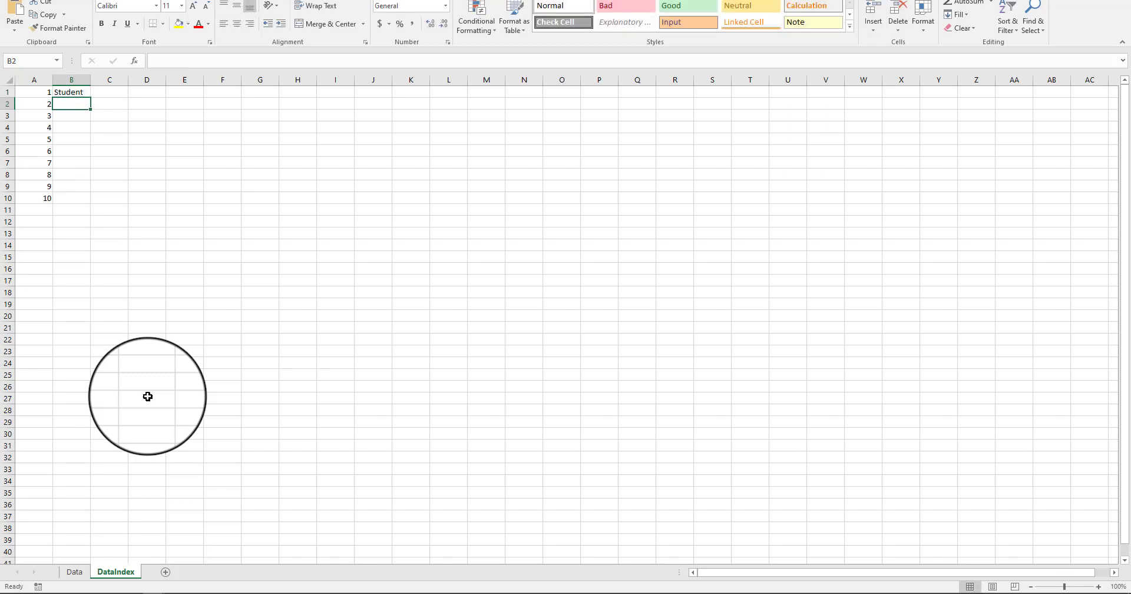
Enter the customer types Staff, Professor and Instructor in cells B2 to B4.
{"action": "type", "text": "Staff"}
{"action": "key", "text": "Return"}
{"action": "type", "text": "'"}
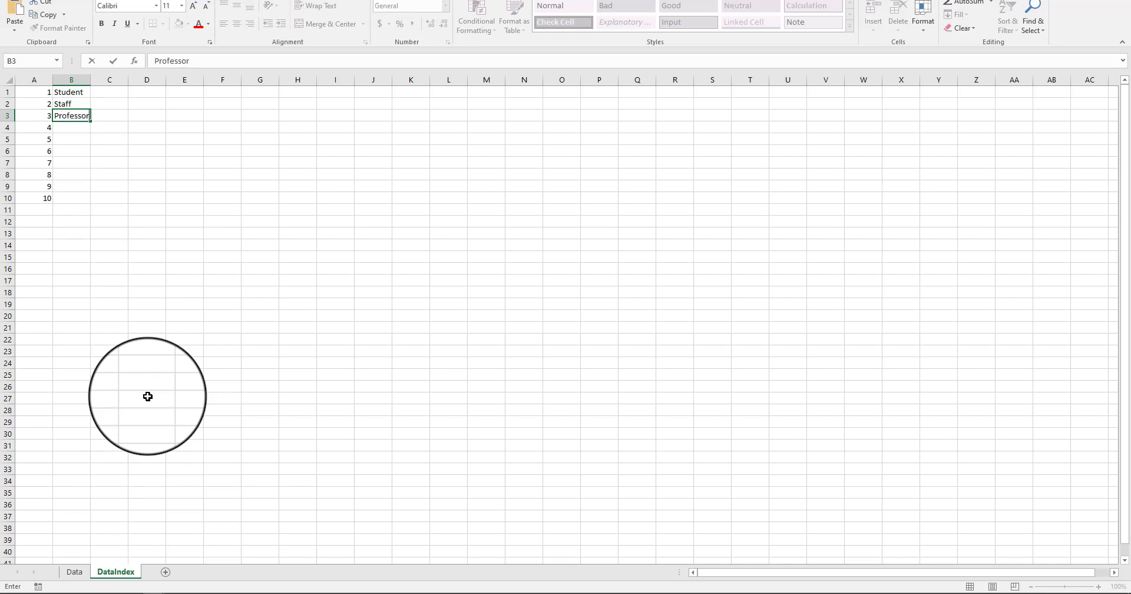
{"action": "key", "text": "Return"}
{"action": "type", "text": "Instructor"}
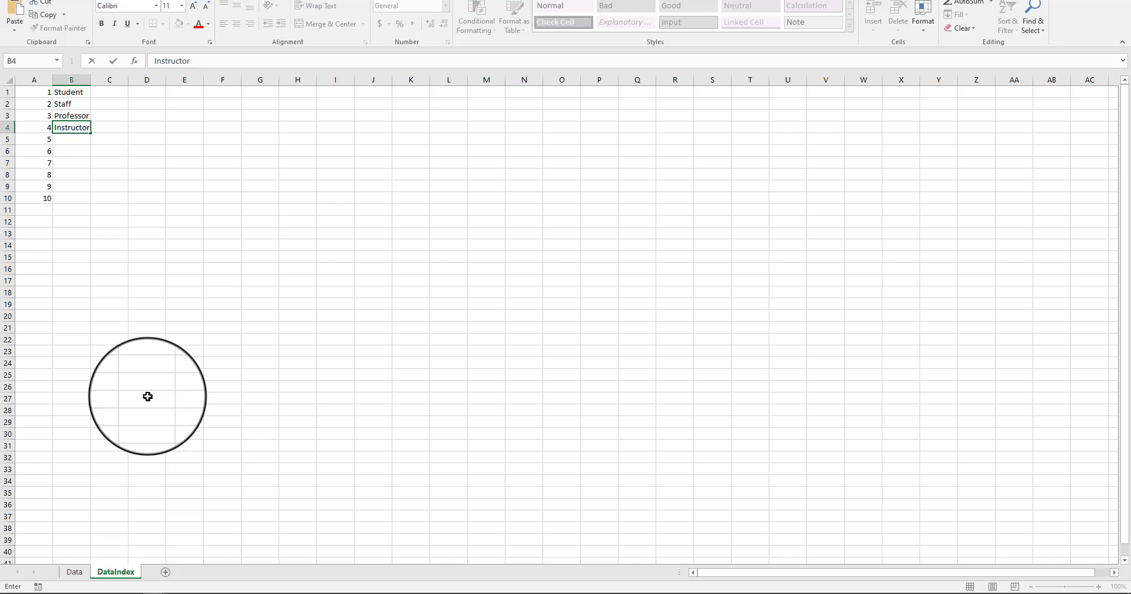
{"action": "key", "text": "Return"}
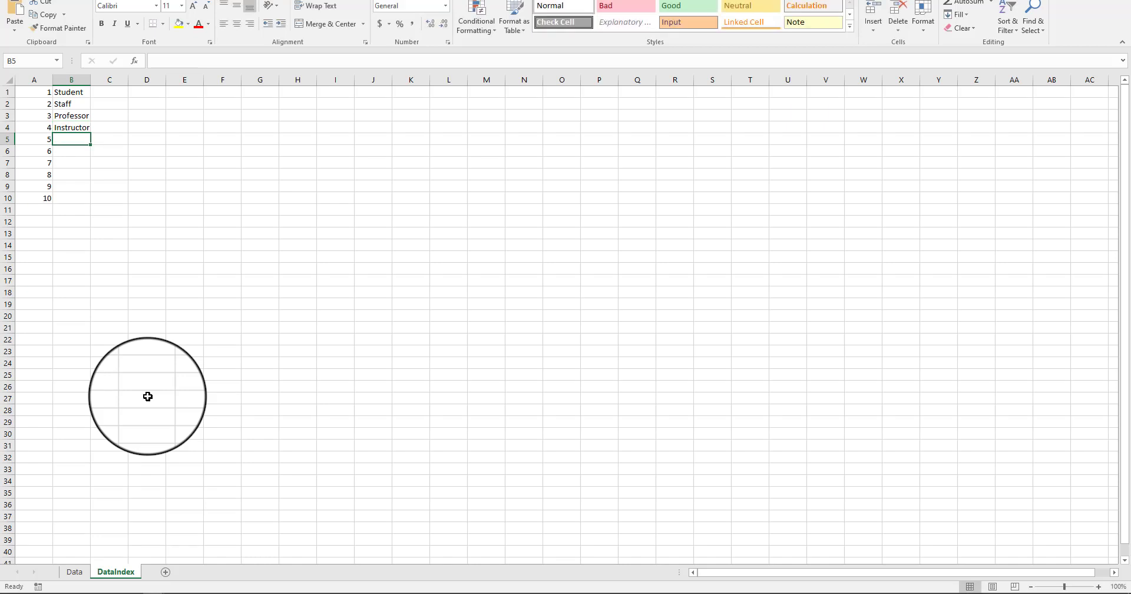
Fit column B to its contents and enter Industry Guest in B5 and Prospective Student in B6.
{"action": "double_click", "coordinate": [90, 79]}
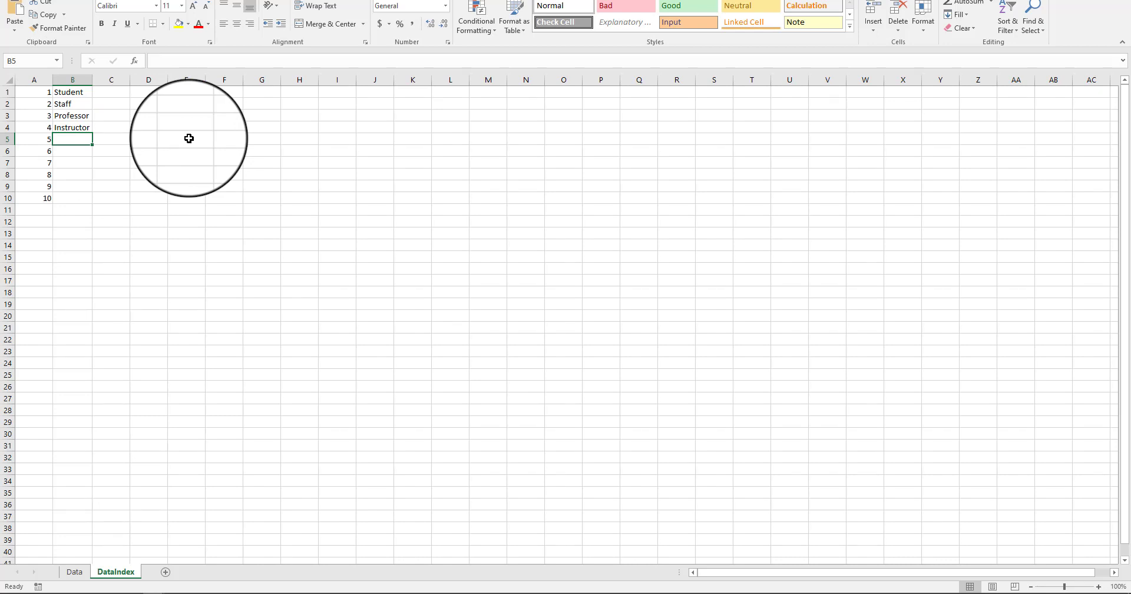
{"action": "type", "text": "Industr"}
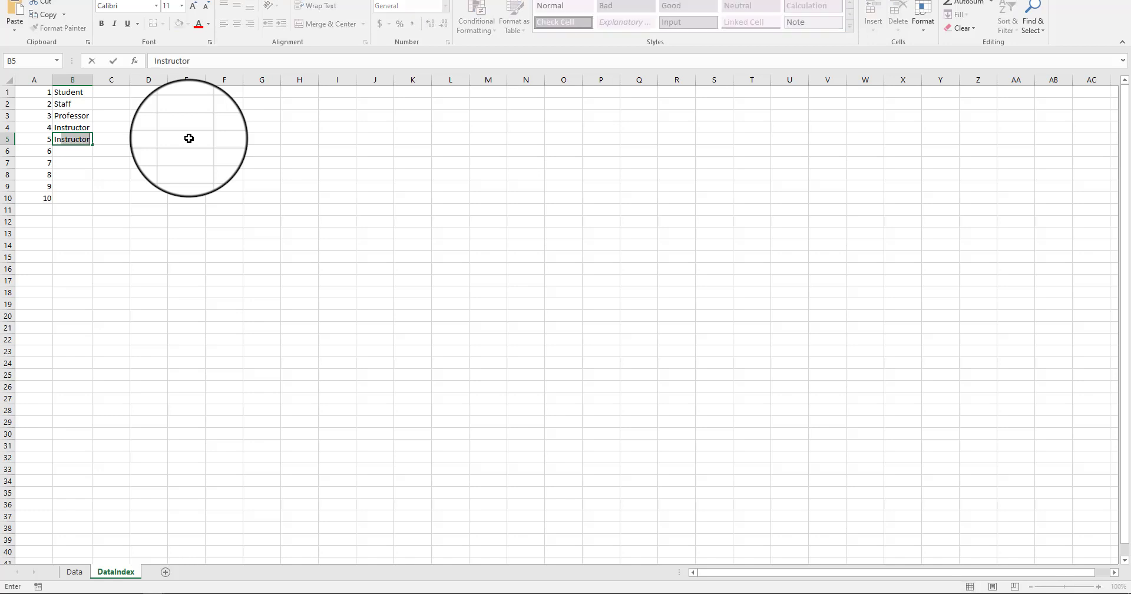
{"action": "type", "text": "y Guest"}
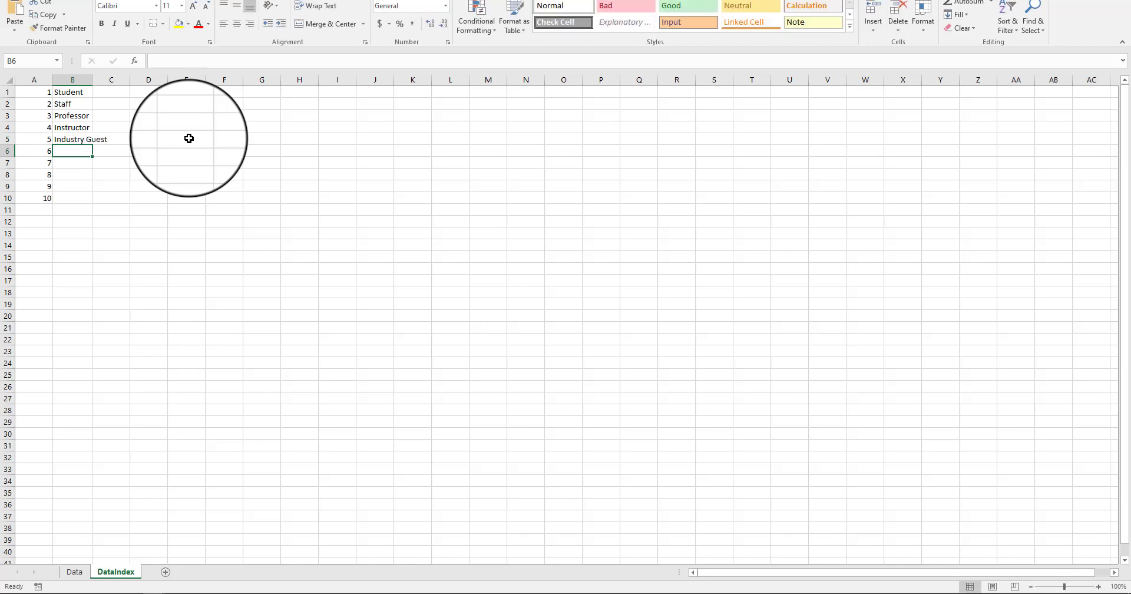
{"action": "key", "text": "Return"}
{"action": "type", "text": "Prospective Student"}
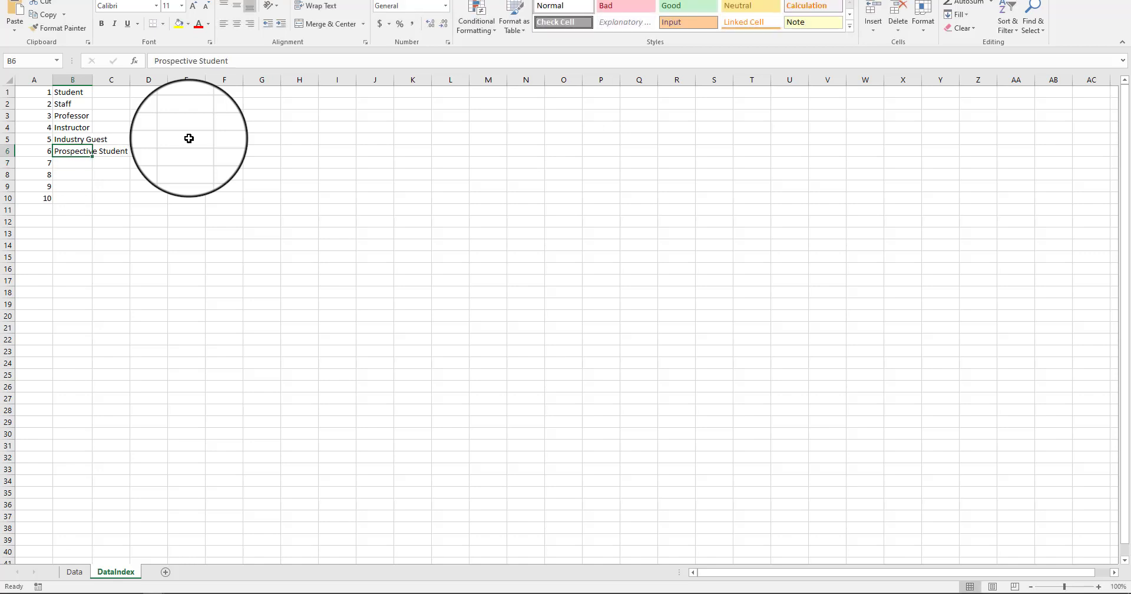
Change the first customer type in cell B1 to Current Student.
{"action": "key", "text": "ctrl+Up"}
{"action": "type", "text": "Current"}
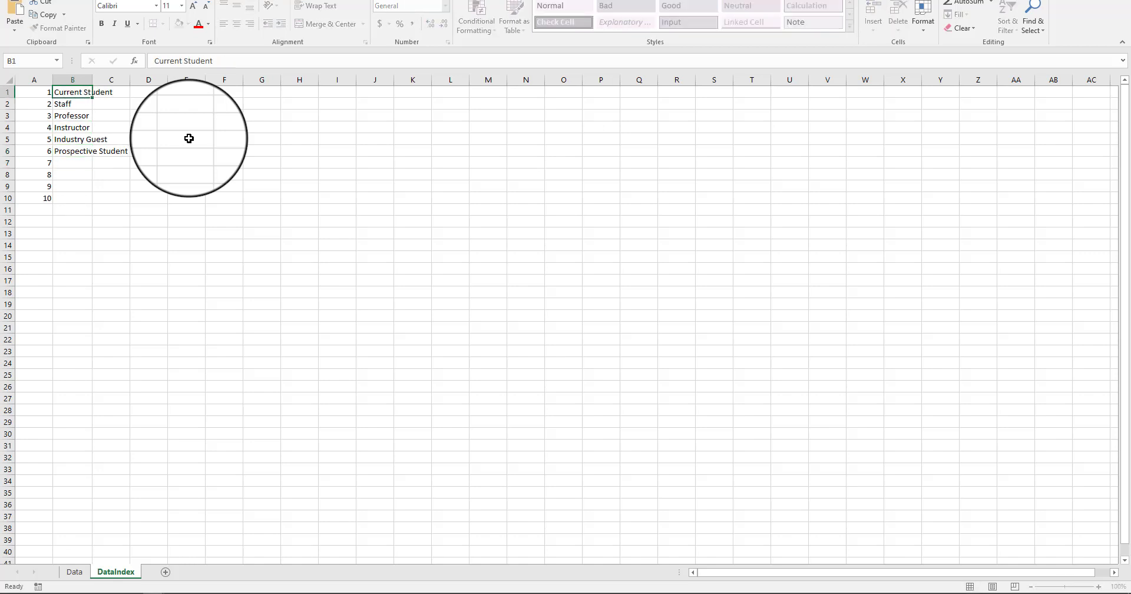
{"action": "key", "text": "Return"}
Enter Alumni in cell B7 and fit column B to its longest entry.
{"action": "left_click", "coordinate": [1082, 587]}
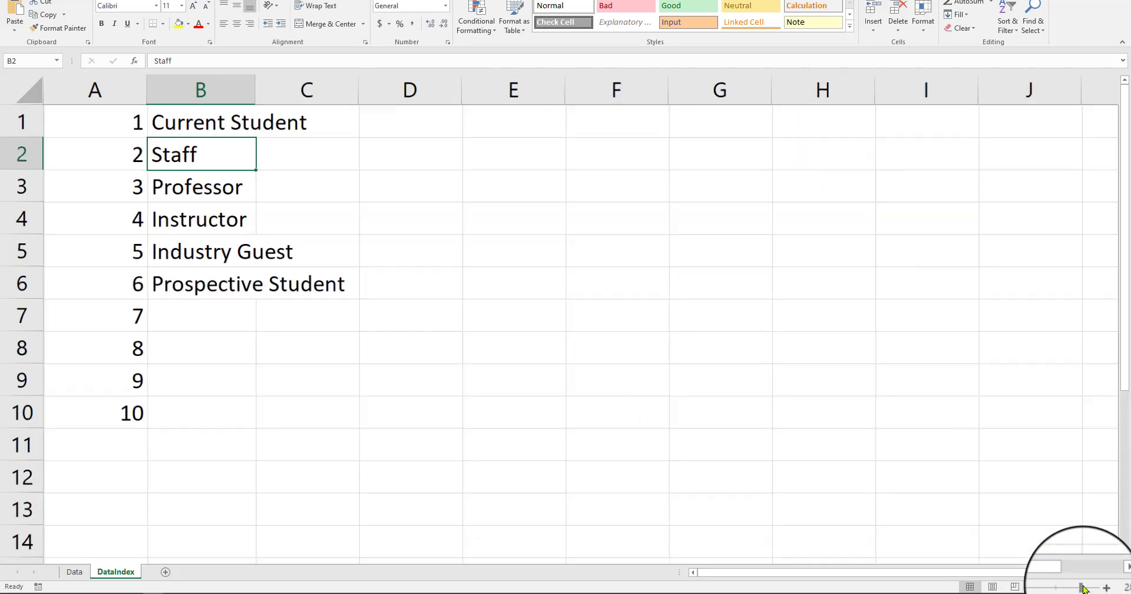
{"action": "left_click", "coordinate": [203, 324]}
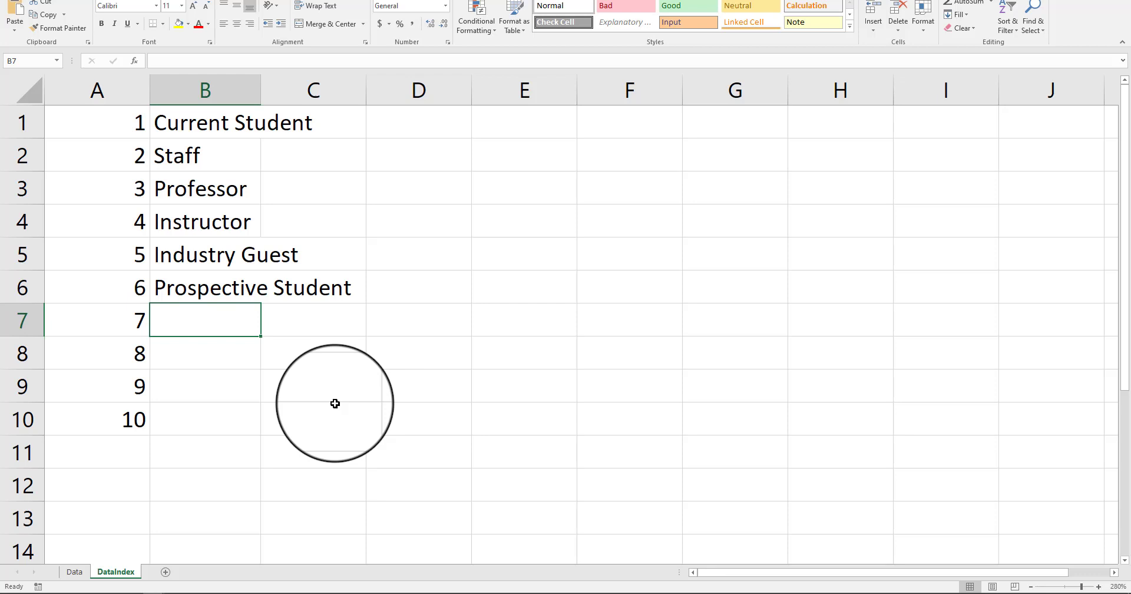
{"action": "type", "text": "Alumni"}
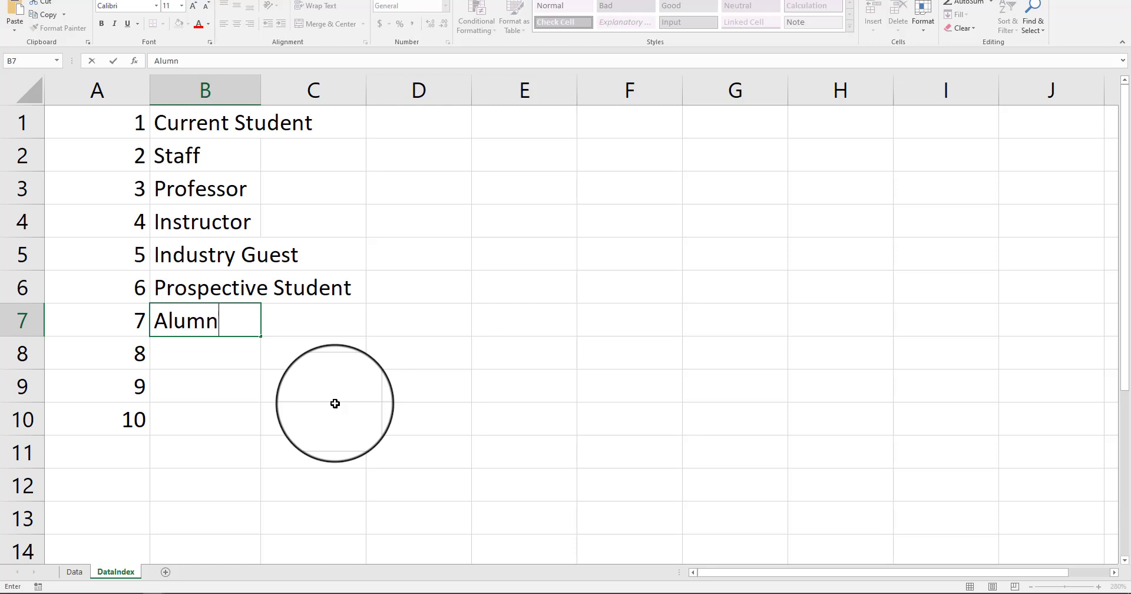
{"action": "key", "text": "Return"}
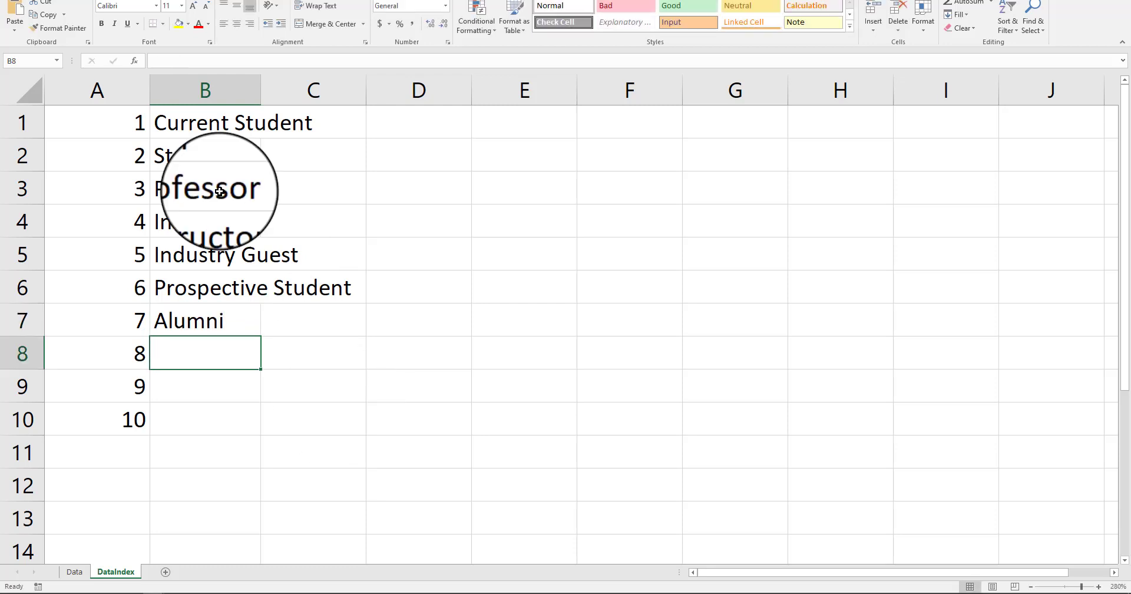
{"action": "double_click", "coordinate": [261, 90]}
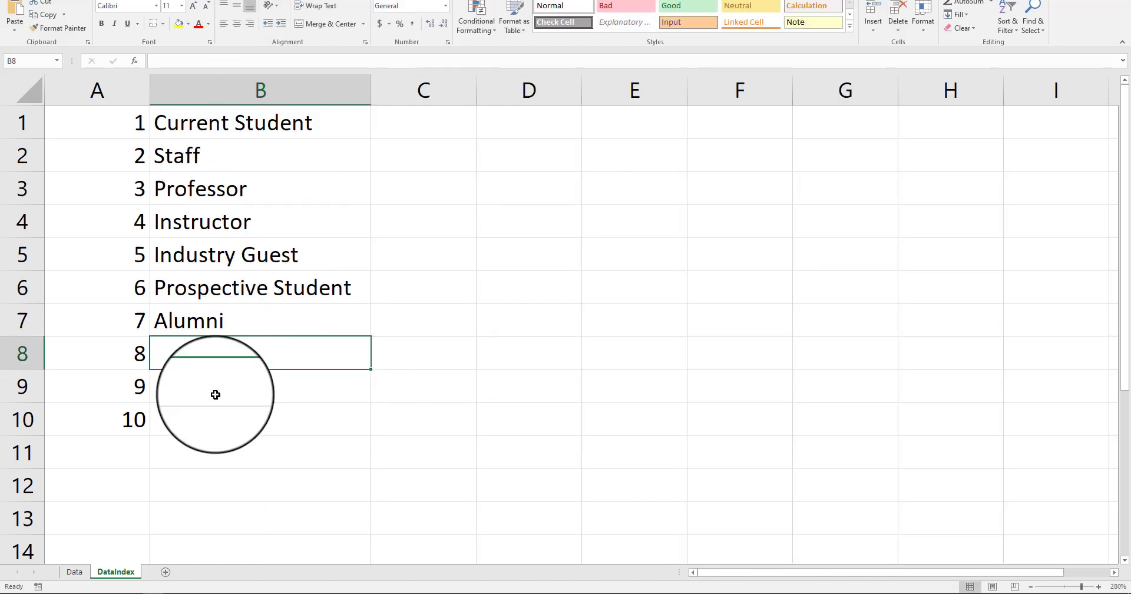
{"action": "left_click", "coordinate": [215, 390]}
{"action": "left_click", "coordinate": [227, 361]}
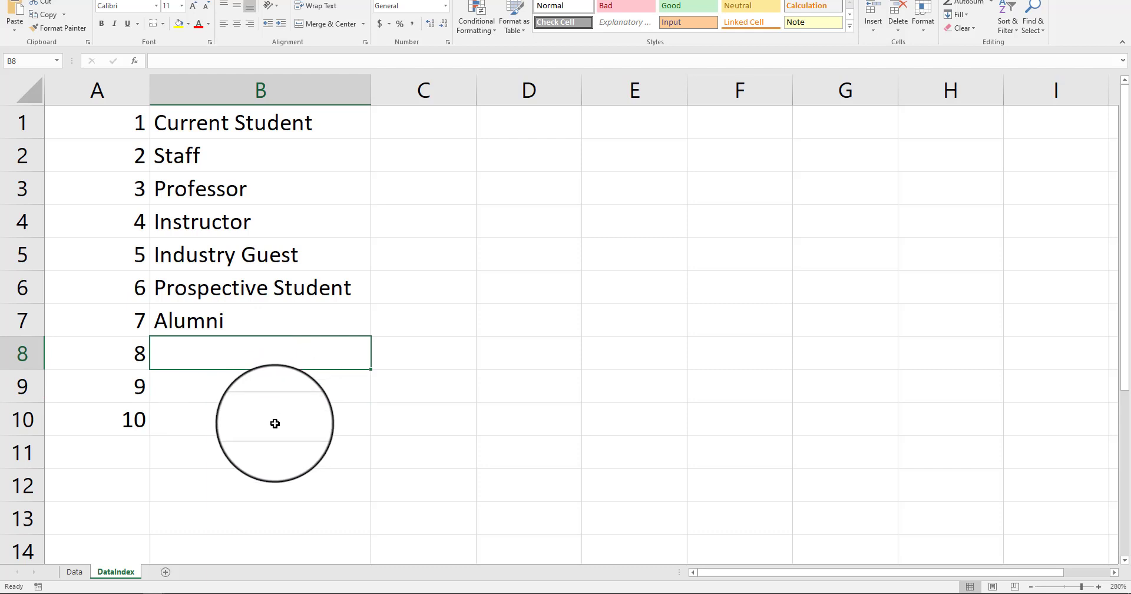
{"action": "left_click", "coordinate": [215, 156]}
{"action": "left_click", "coordinate": [214, 354]}
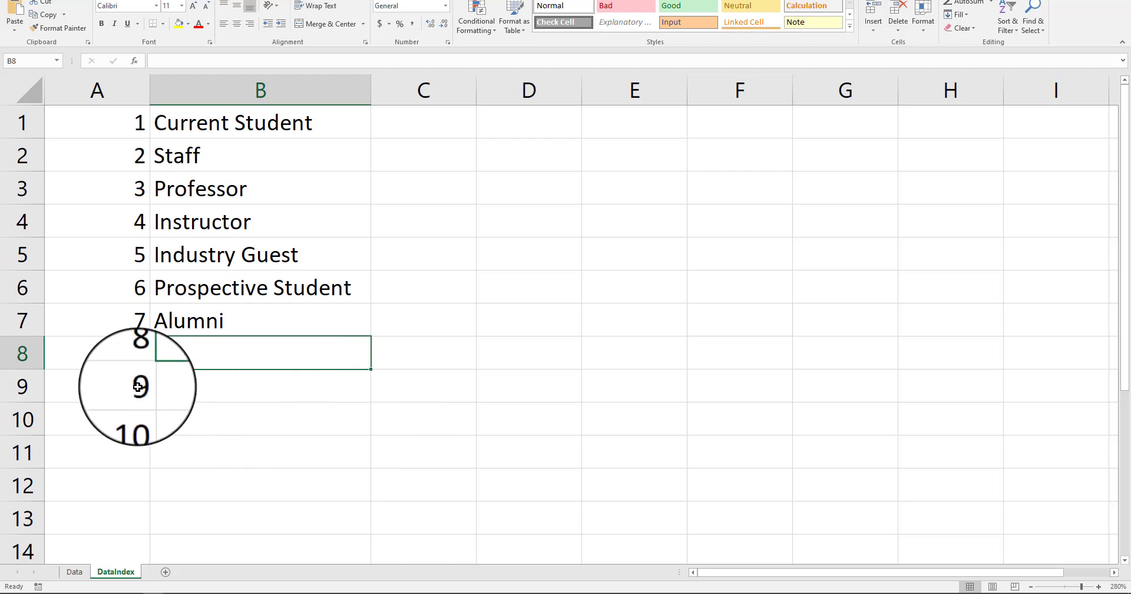
Clear the unused index numbers 8, 9 and 10 from cells A8 to A10.
{"action": "left_click_drag", "start_coordinate": [137, 354], "coordinate": [138, 419]}
{"action": "key", "text": "Delete"}
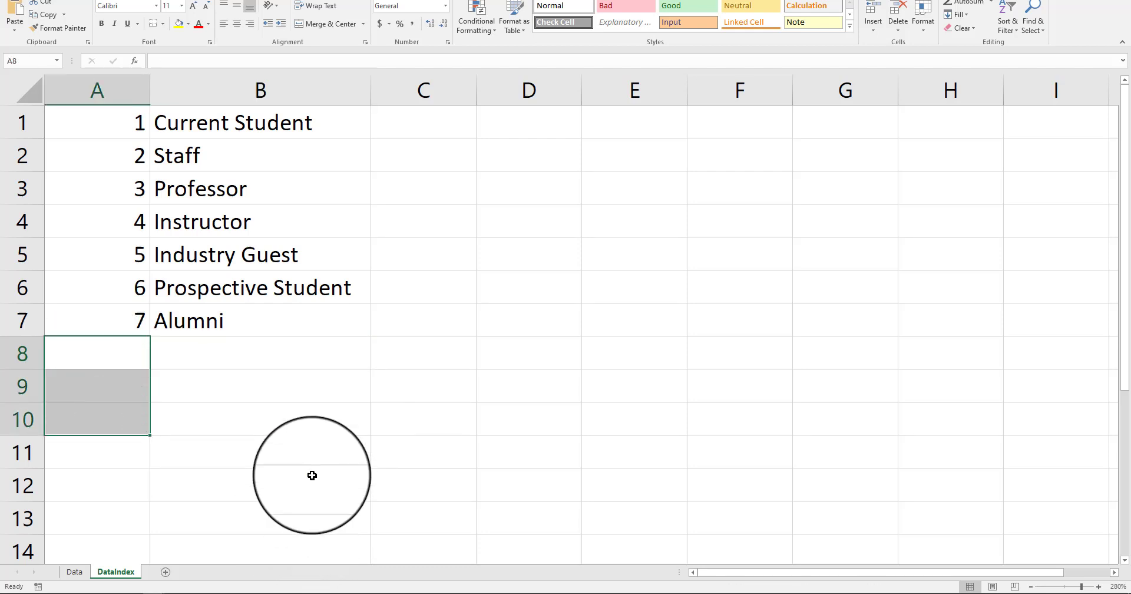
{"action": "left_click", "coordinate": [298, 373]}
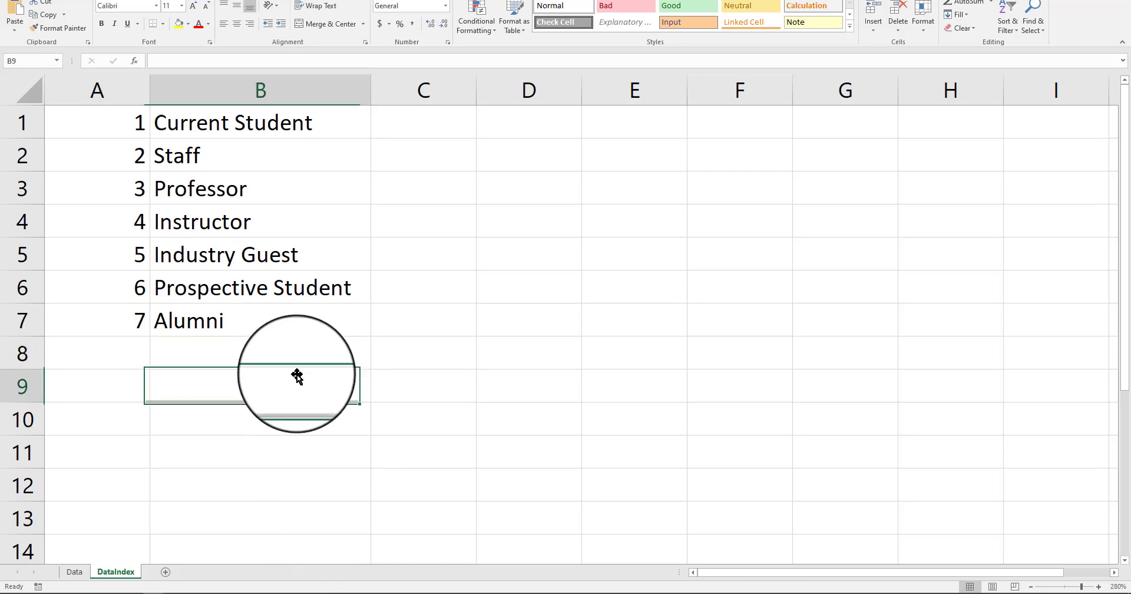
Start a VLOOKUP formula in cell B2 of the Data sheet with RANDBETWEEN(1,7) as its lookup value.
{"action": "left_click", "coordinate": [74, 573]}
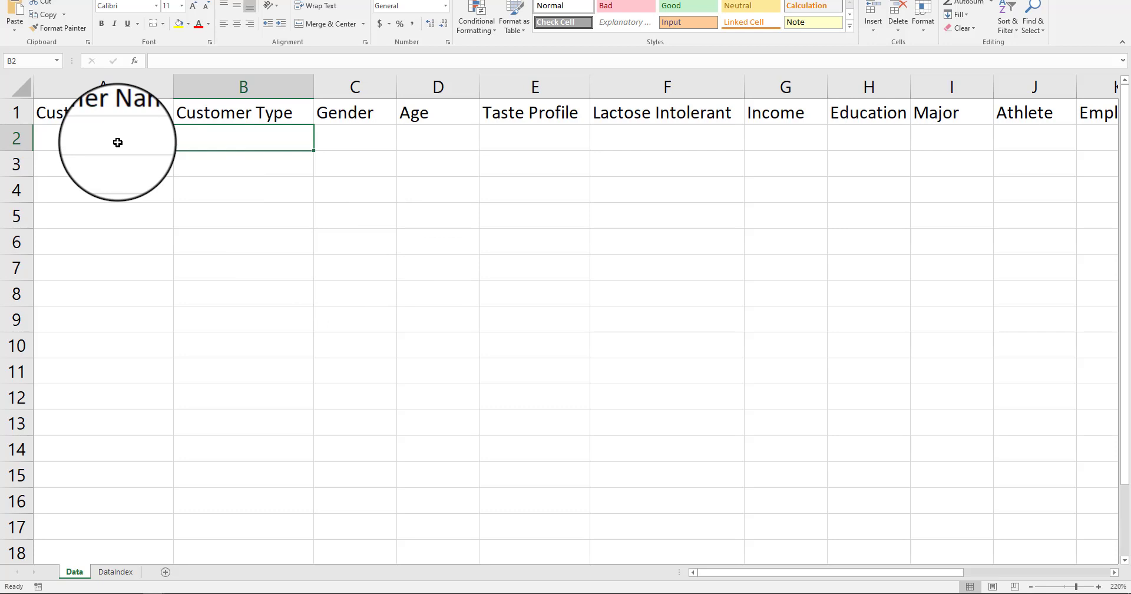
{"action": "type", "text": "="}
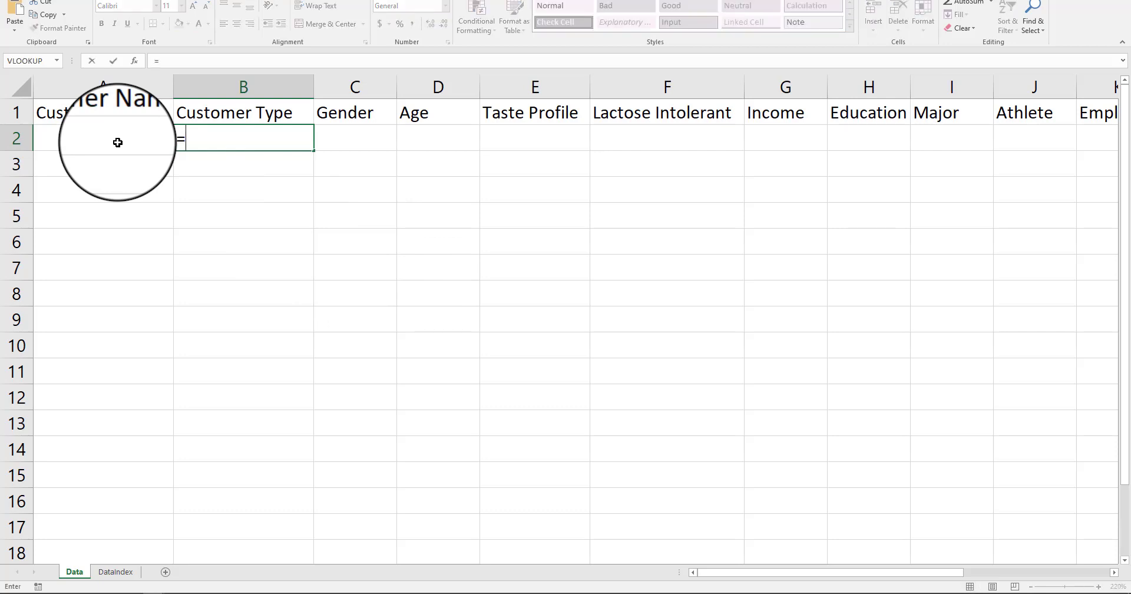
{"action": "type", "text": "vl"}
{"action": "key", "text": "Tab"}
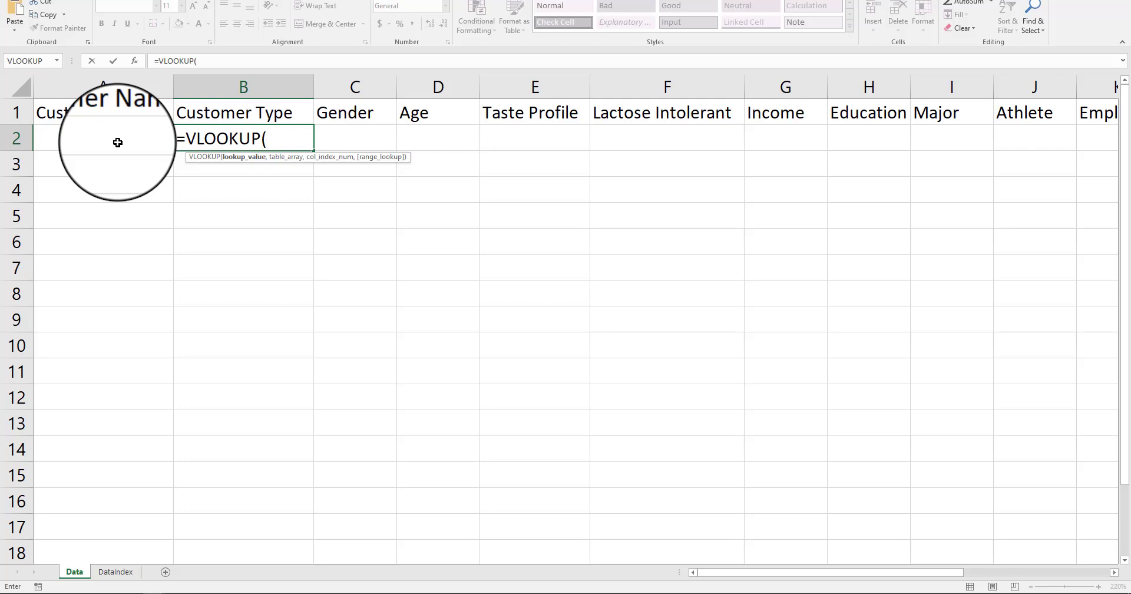
{"action": "type", "text": "rand"}
{"action": "key", "text": "Down"}
{"action": "key", "text": "Tab"}
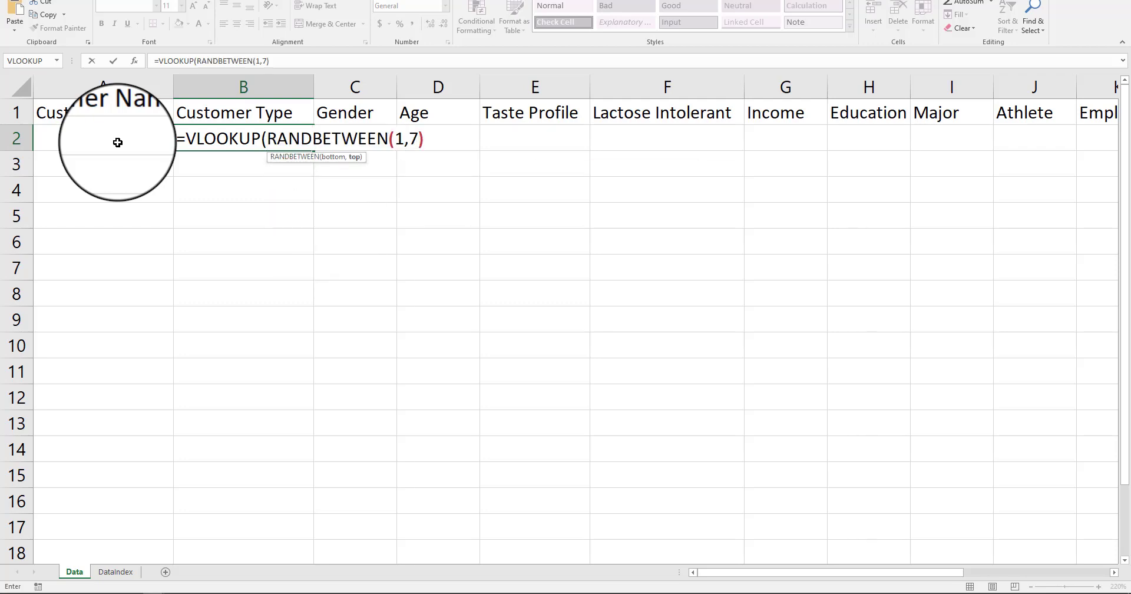
{"action": "type", "text": "1,7),"}
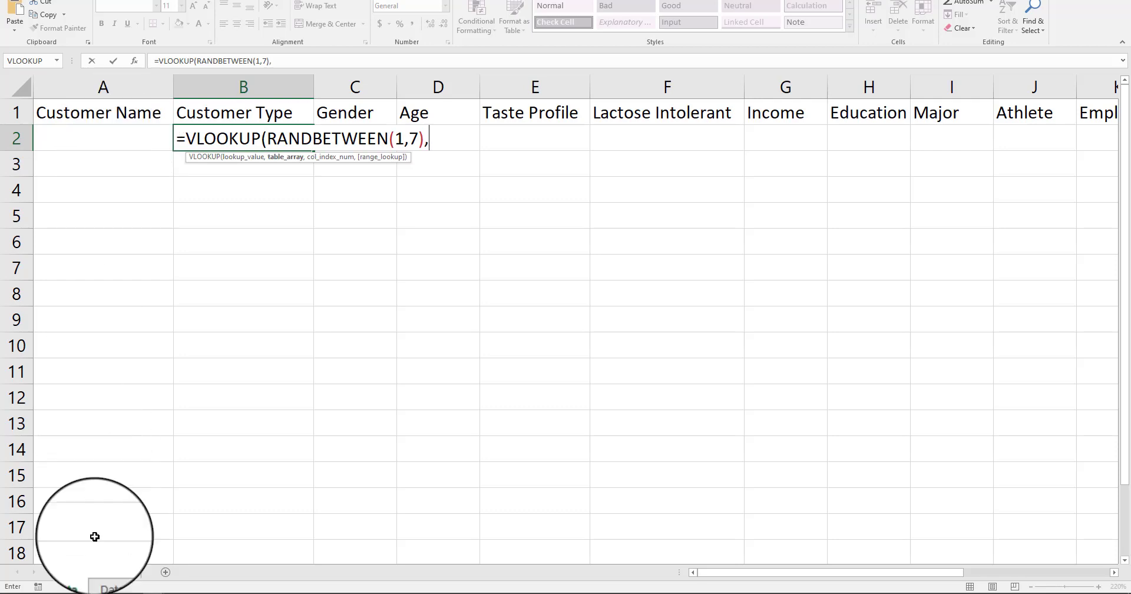
Complete the VLOOKUP in B2 with table DataIndex!A:B, column 2 and exact match 0, and fill it down to B61.
{"action": "left_click", "coordinate": [109, 574]}
{"action": "left_click", "coordinate": [94, 89]}
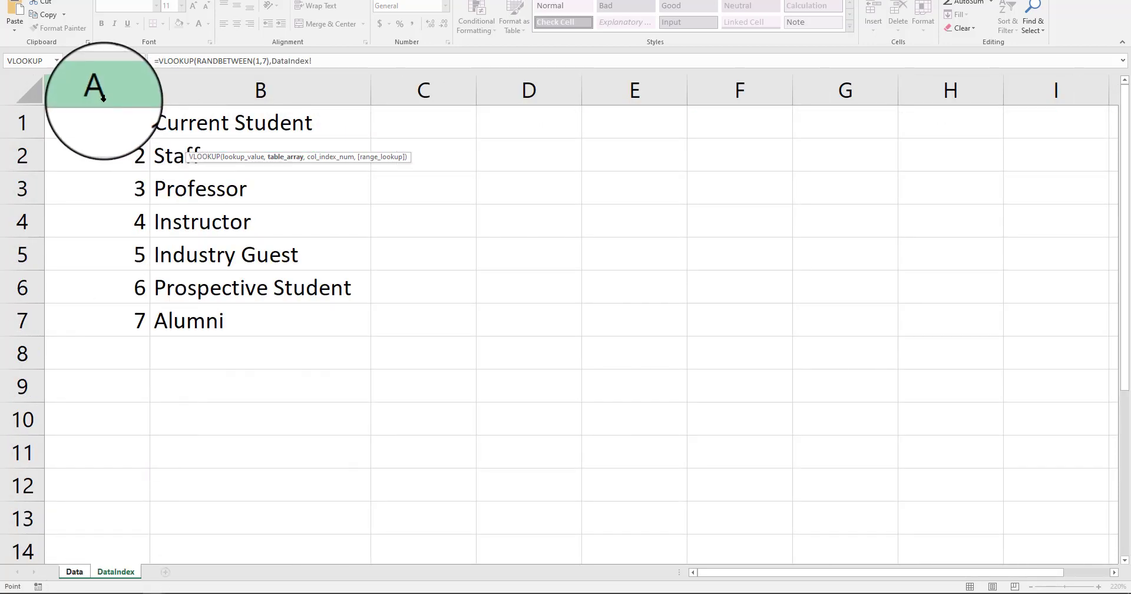
{"action": "left_click_drag", "start_coordinate": [142, 105], "coordinate": [183, 114]}
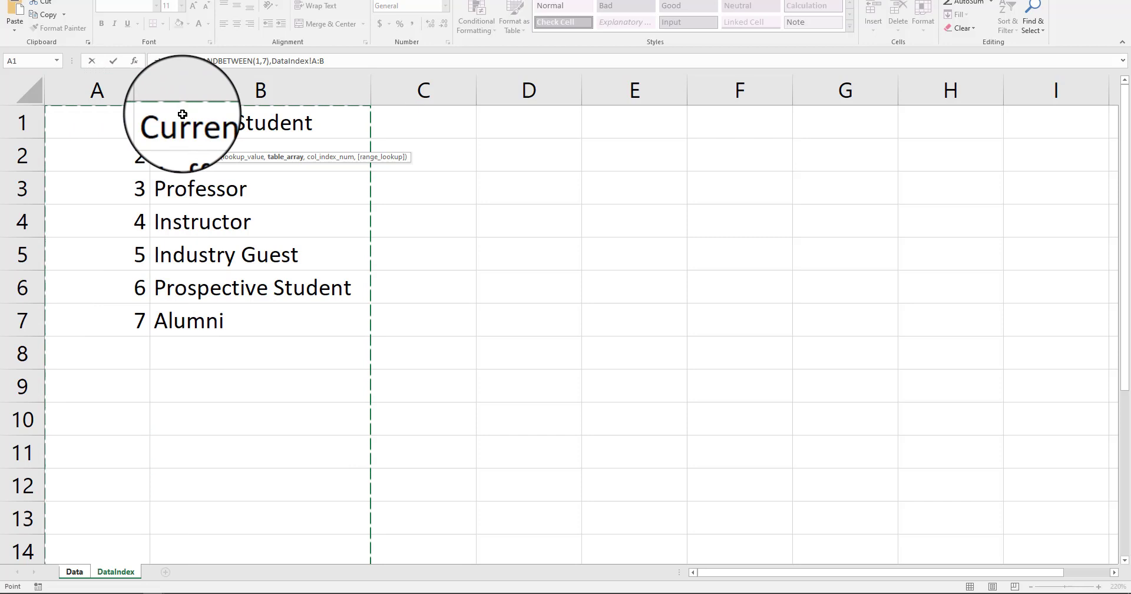
{"action": "type", "text": ",2,0"}
{"action": "key", "text": "Return"}
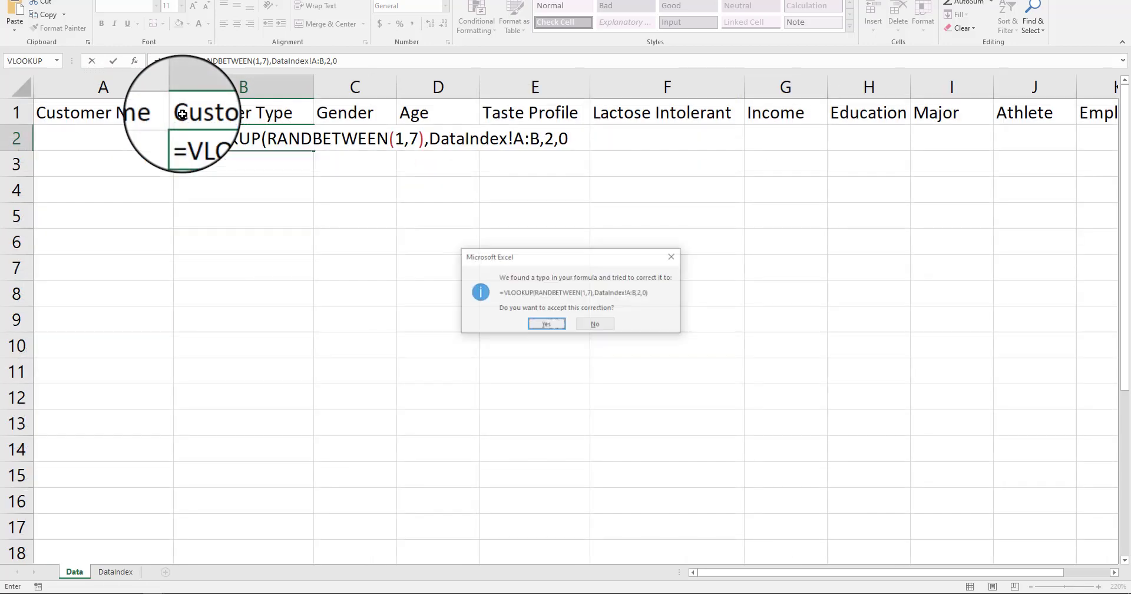
{"action": "key", "text": "Return"}
{"action": "key", "text": "Up"}
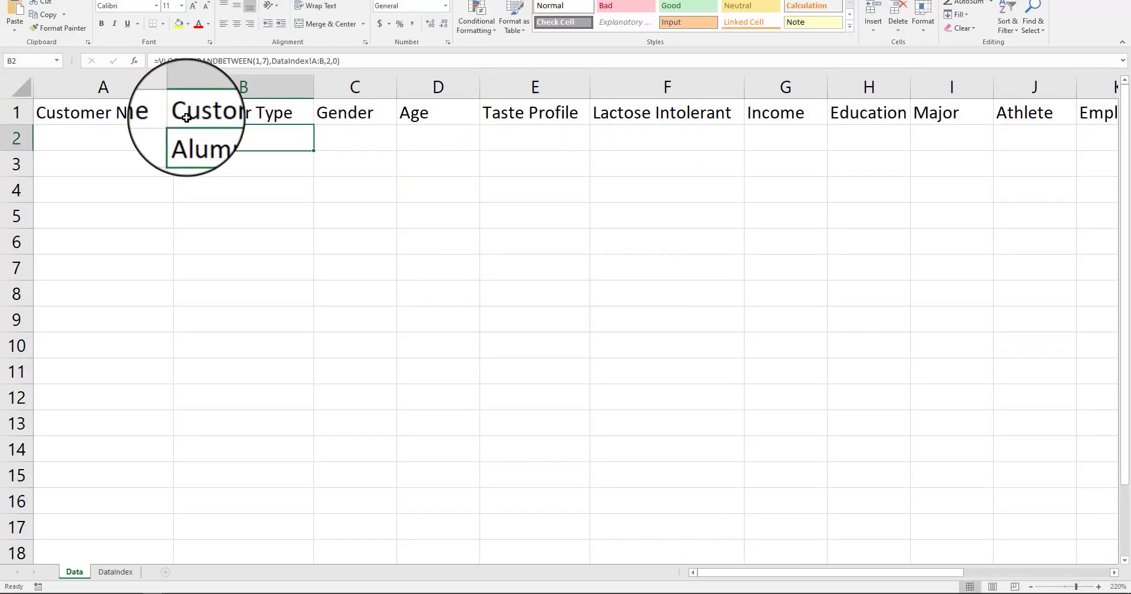
{"action": "left_click_drag", "start_coordinate": [312, 151], "coordinate": [280, 427]}
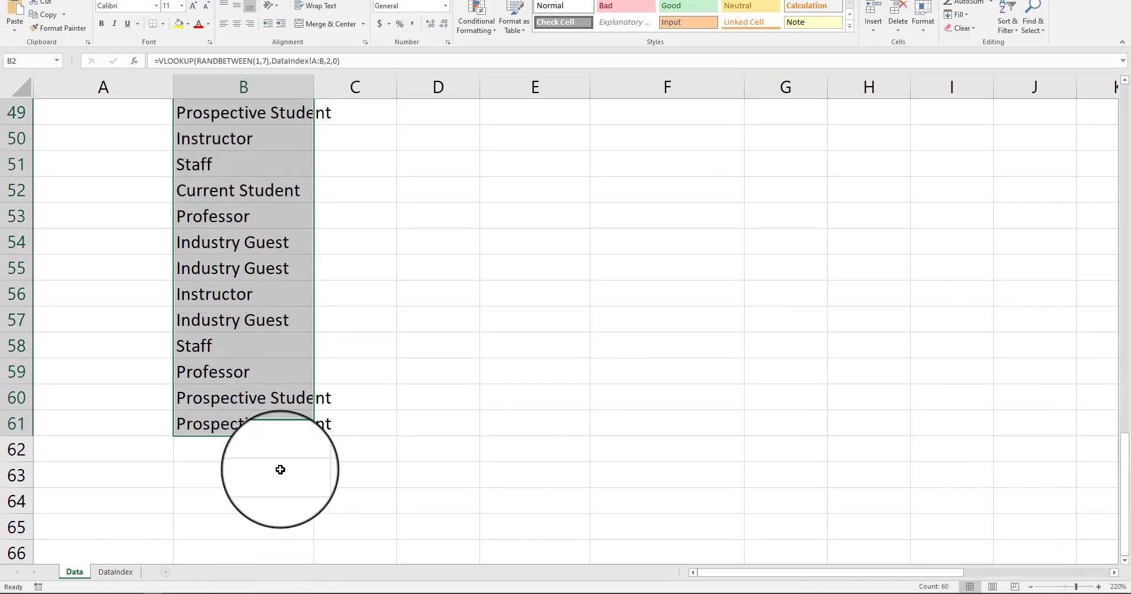
Calculate the chance of each customer type with =1/7 in cell B9 of the DataIndex sheet.
{"action": "left_click", "coordinate": [117, 571]}
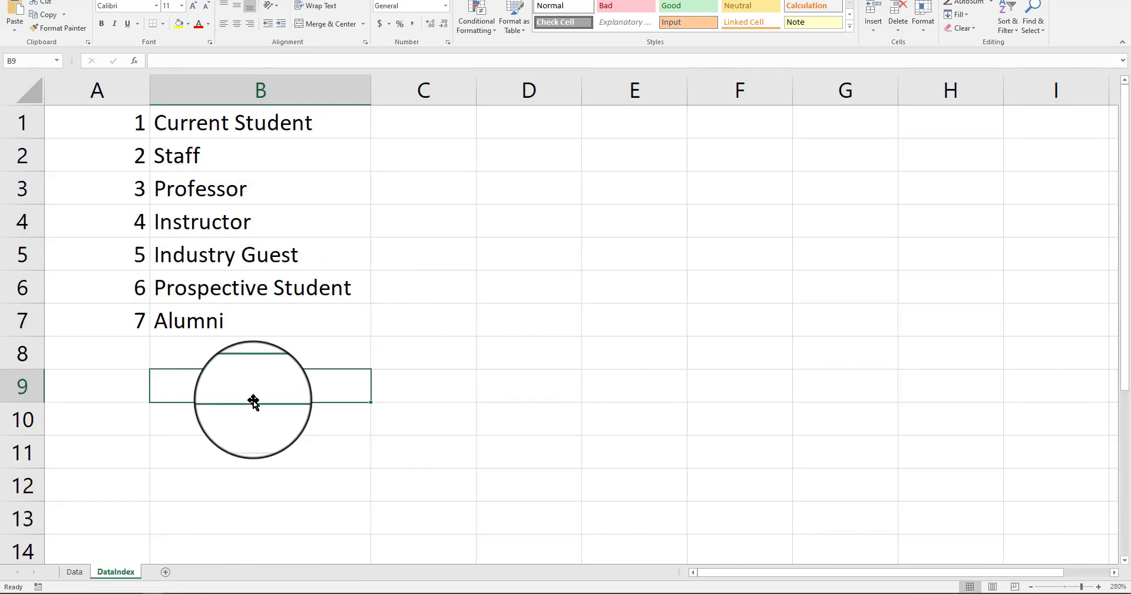
{"action": "type", "text": "=1/7"}
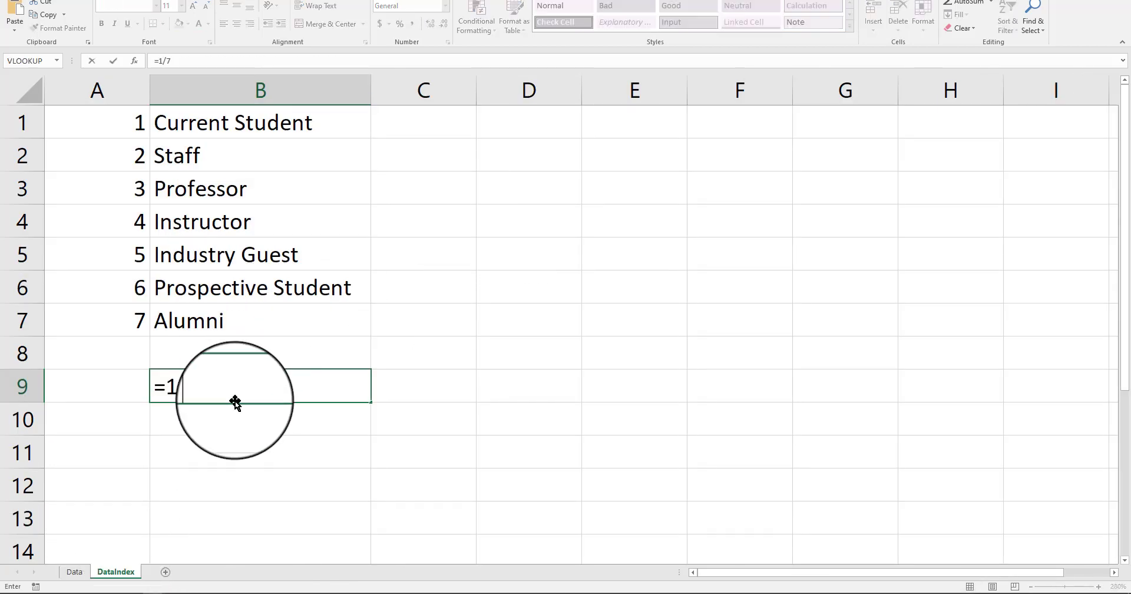
{"action": "key", "text": "ctrl+Return"}
{"action": "key", "text": "ctrl+Up"}
{"action": "key", "text": "ctrl+Up"}
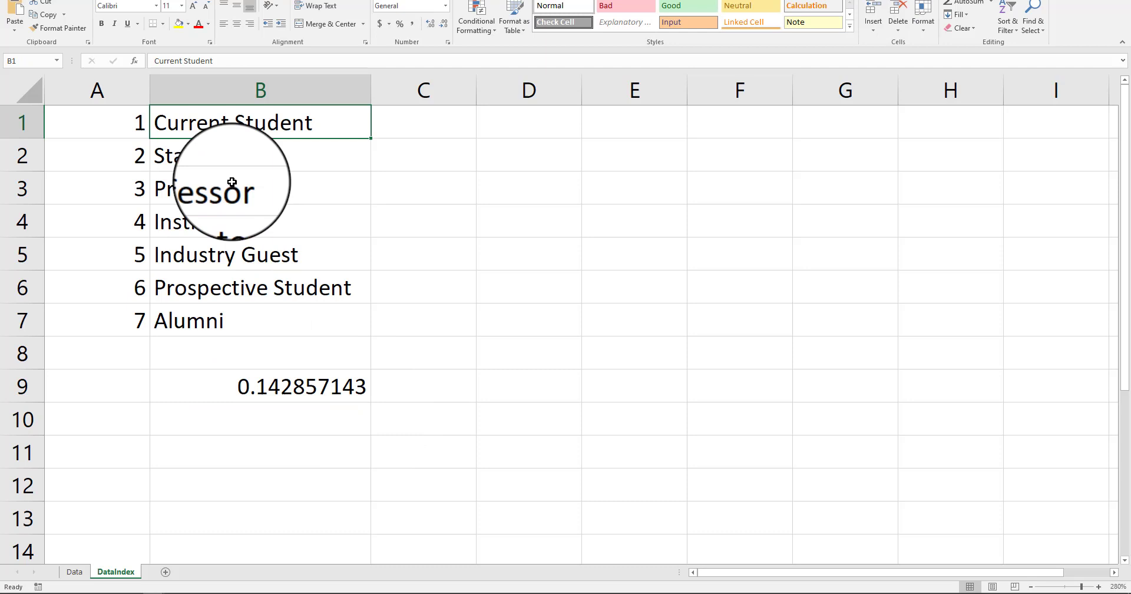
Examine the customer types in B1 to B7 and their index numbers against the calculated chance.
{"action": "left_click", "coordinate": [206, 320], "text": "shift"}
{"action": "left_click", "coordinate": [310, 395]}
{"action": "left_click", "coordinate": [261, 135]}
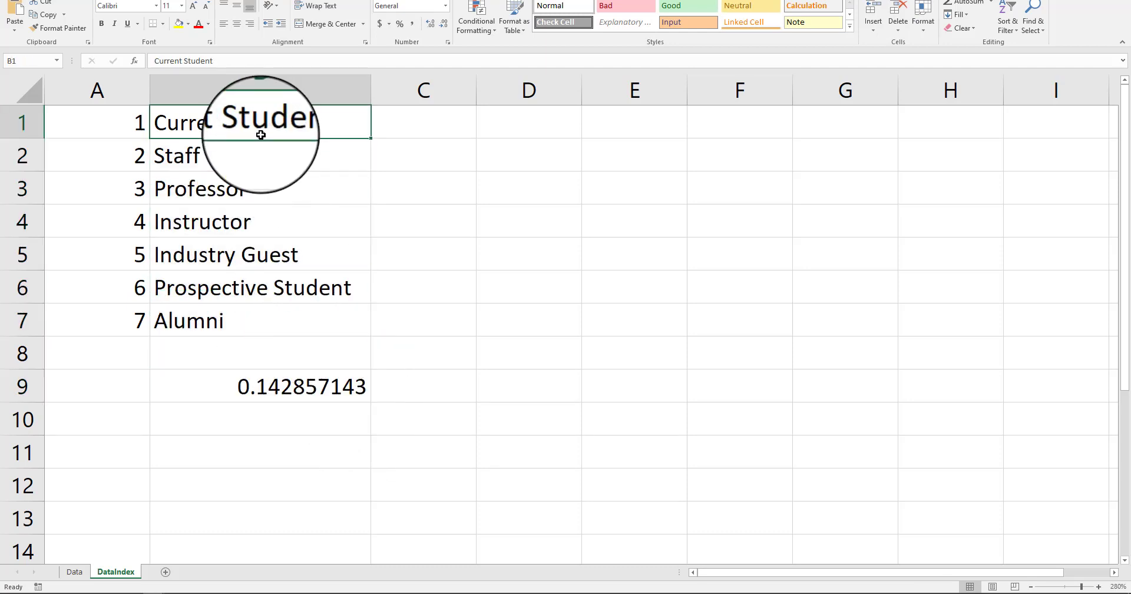
{"action": "left_click", "coordinate": [202, 320], "text": "shift"}
{"action": "left_click", "coordinate": [517, 386]}
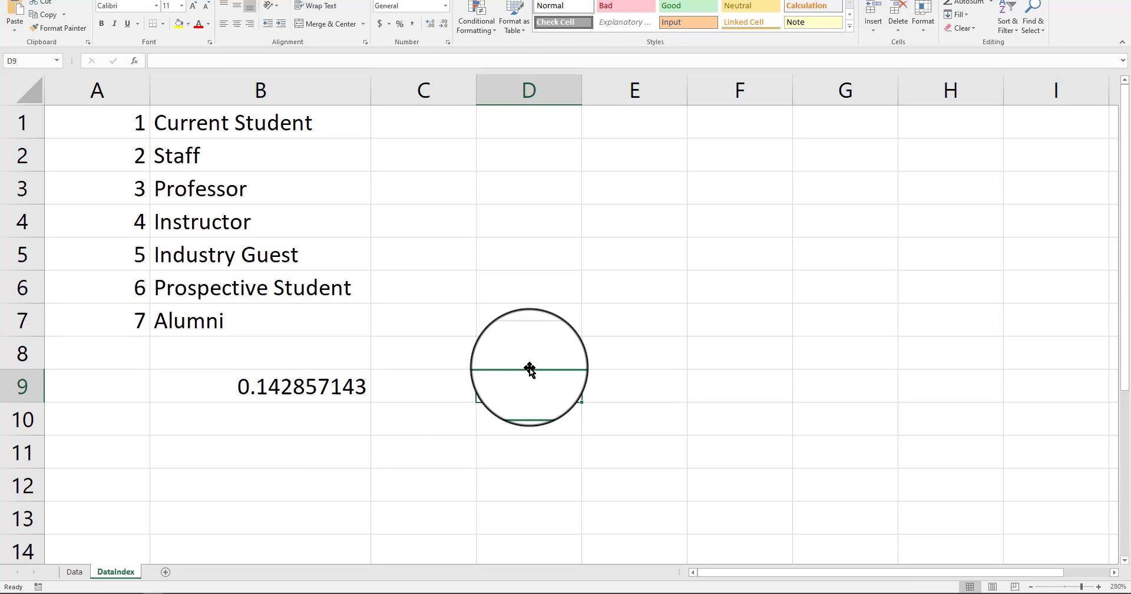
{"action": "left_click", "coordinate": [294, 167]}
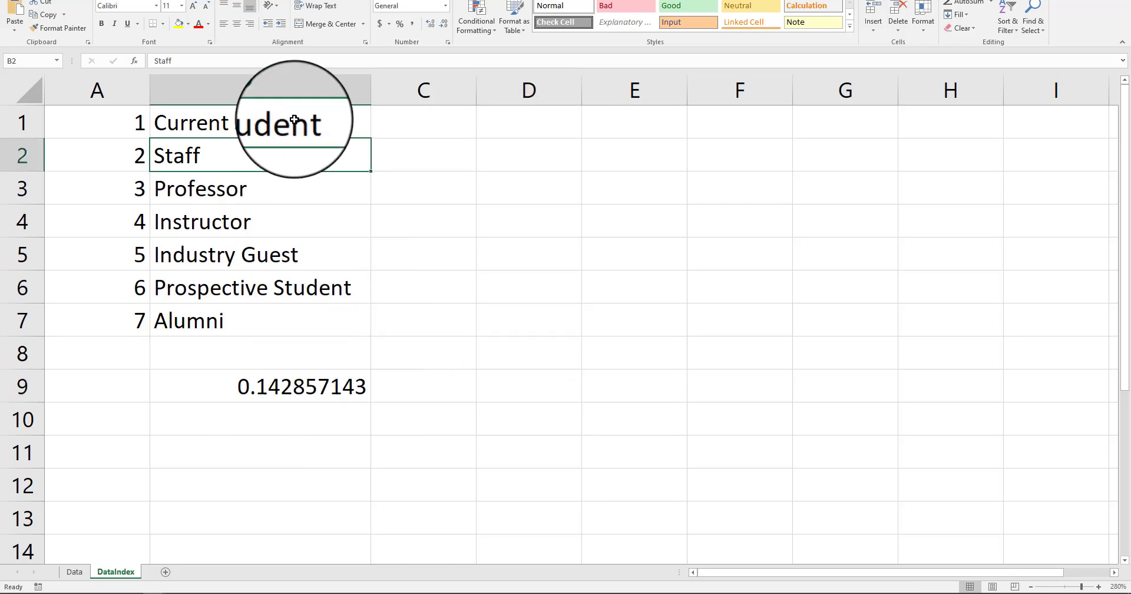
{"action": "left_click", "coordinate": [282, 124]}
{"action": "left_click", "coordinate": [212, 169]}
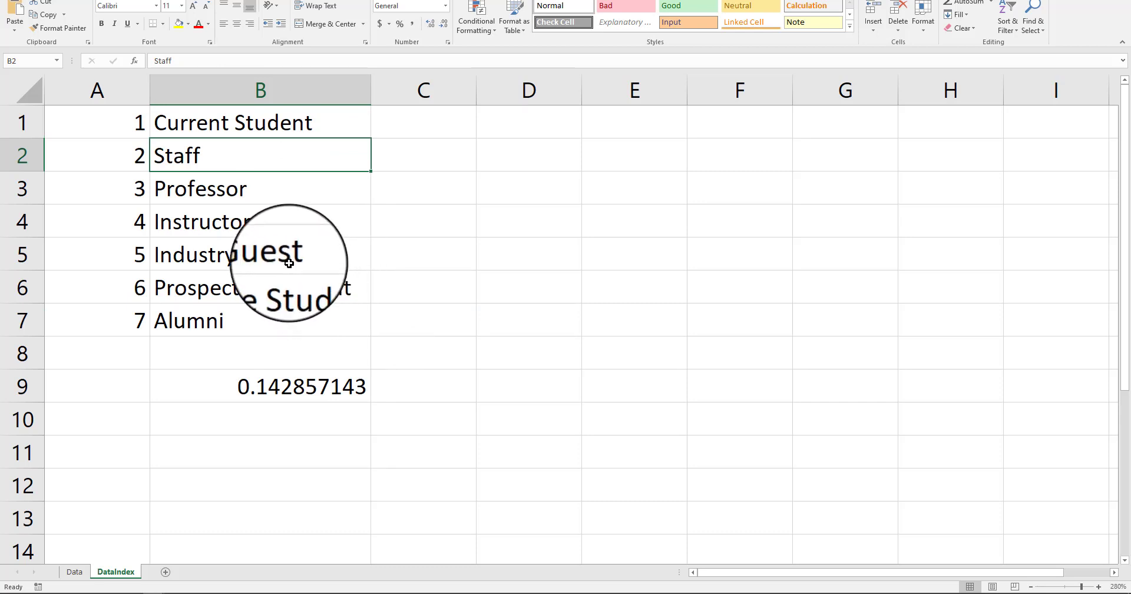
{"action": "left_click", "coordinate": [280, 191]}
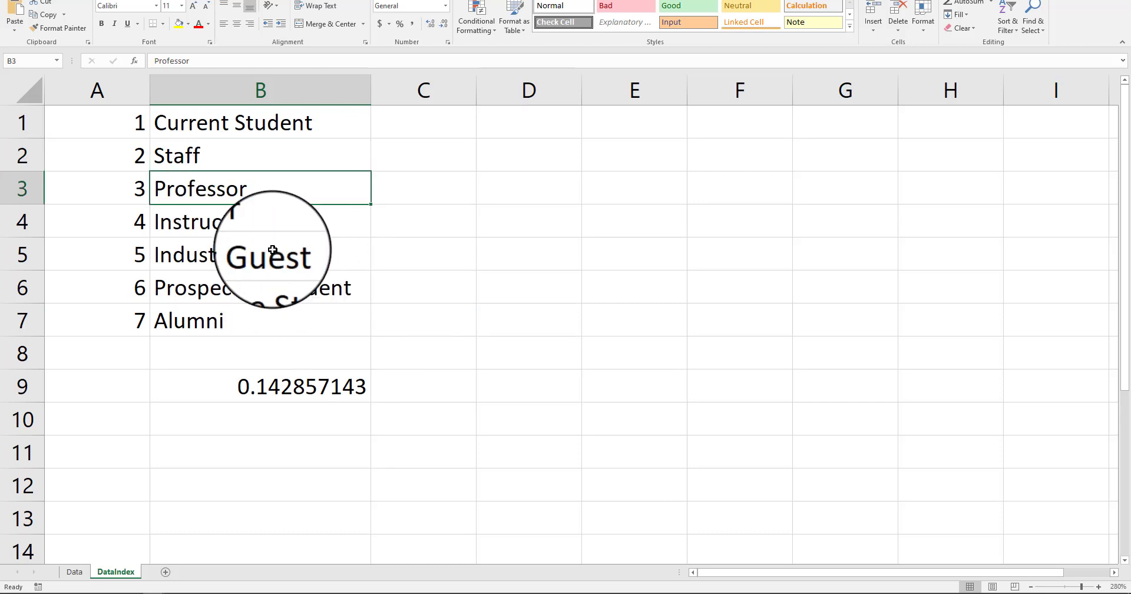
{"action": "left_click", "coordinate": [291, 227]}
{"action": "left_click", "coordinate": [412, 151]}
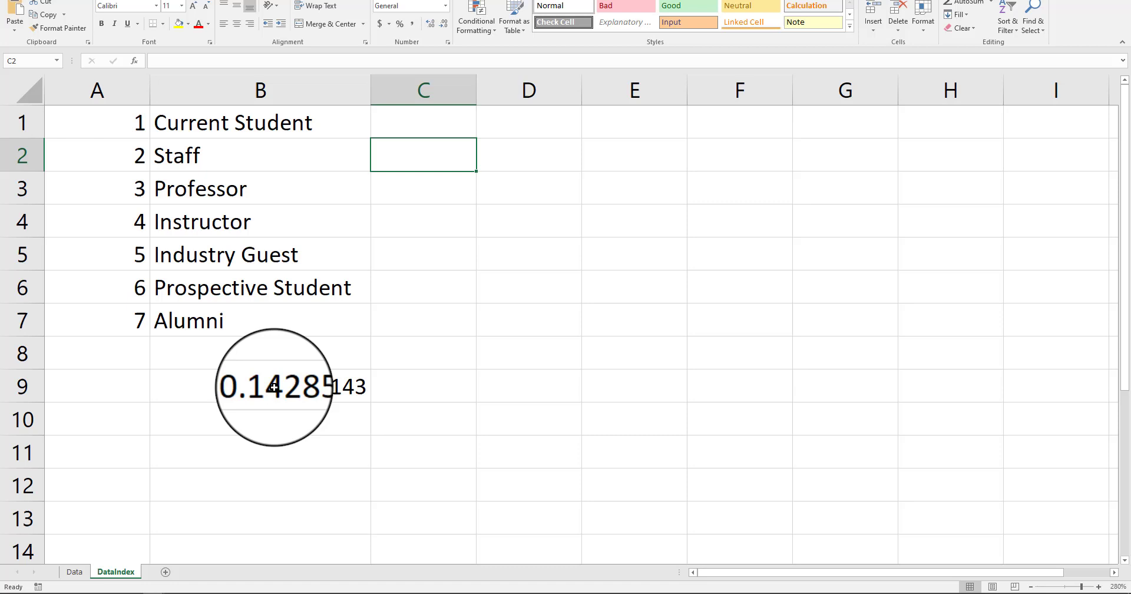
{"action": "left_click_drag", "start_coordinate": [126, 118], "coordinate": [114, 321]}
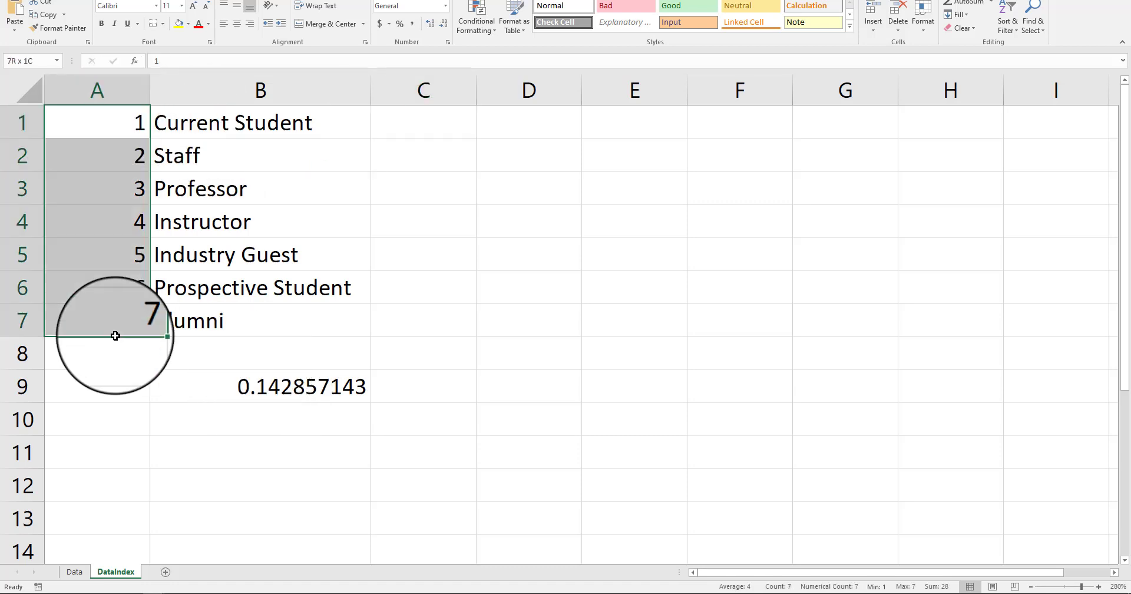
{"action": "left_click", "coordinate": [100, 498]}
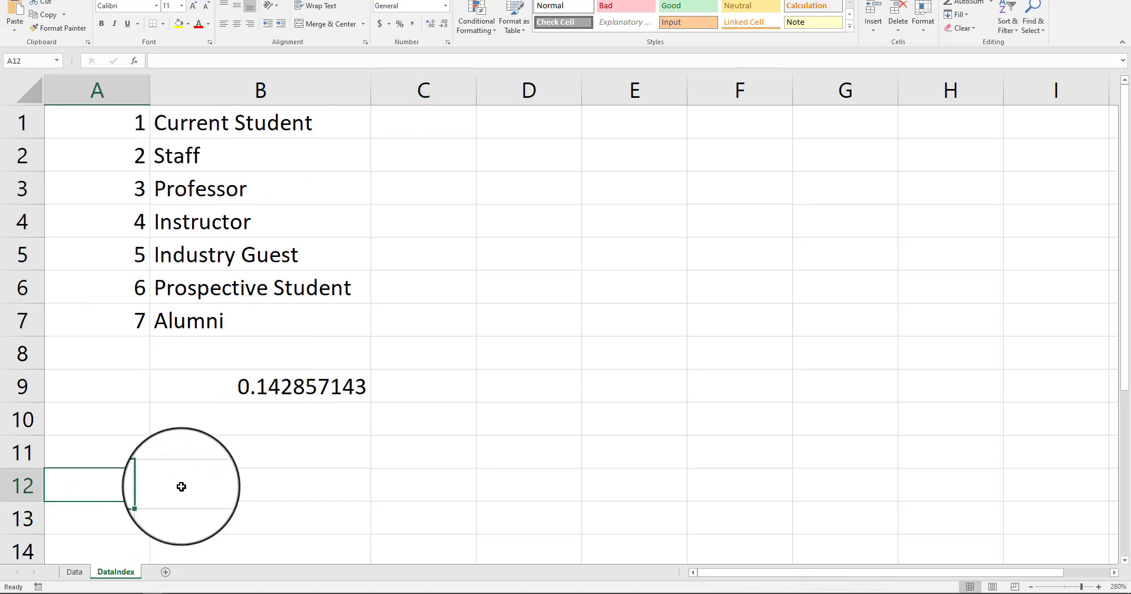
Clear the =1/7 calculation from cell B9.
{"action": "left_click", "coordinate": [306, 401]}
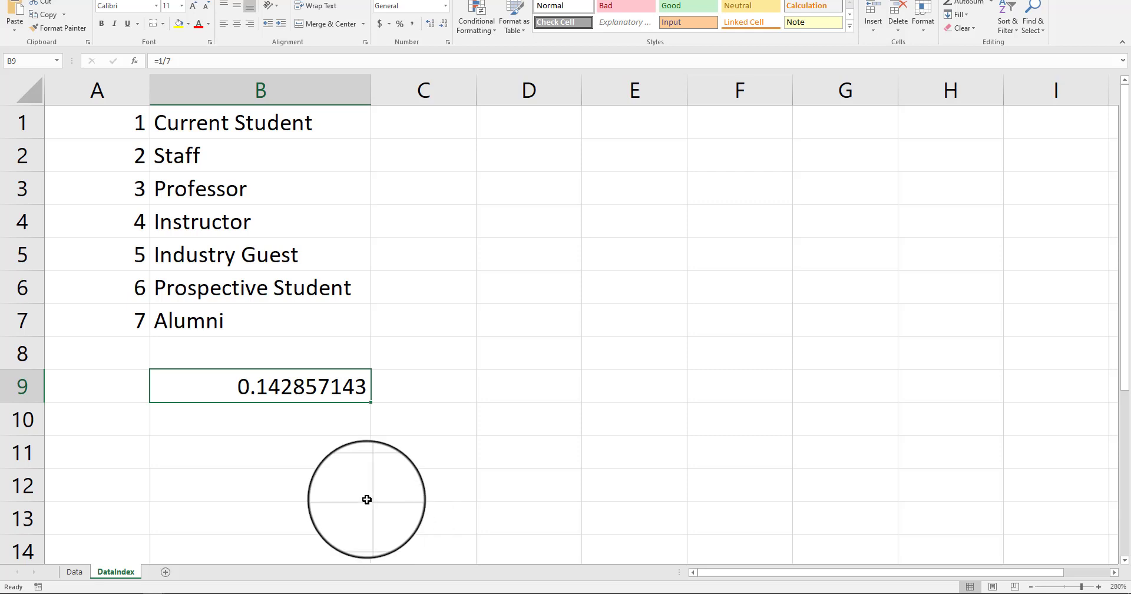
{"action": "key", "text": "Delete"}
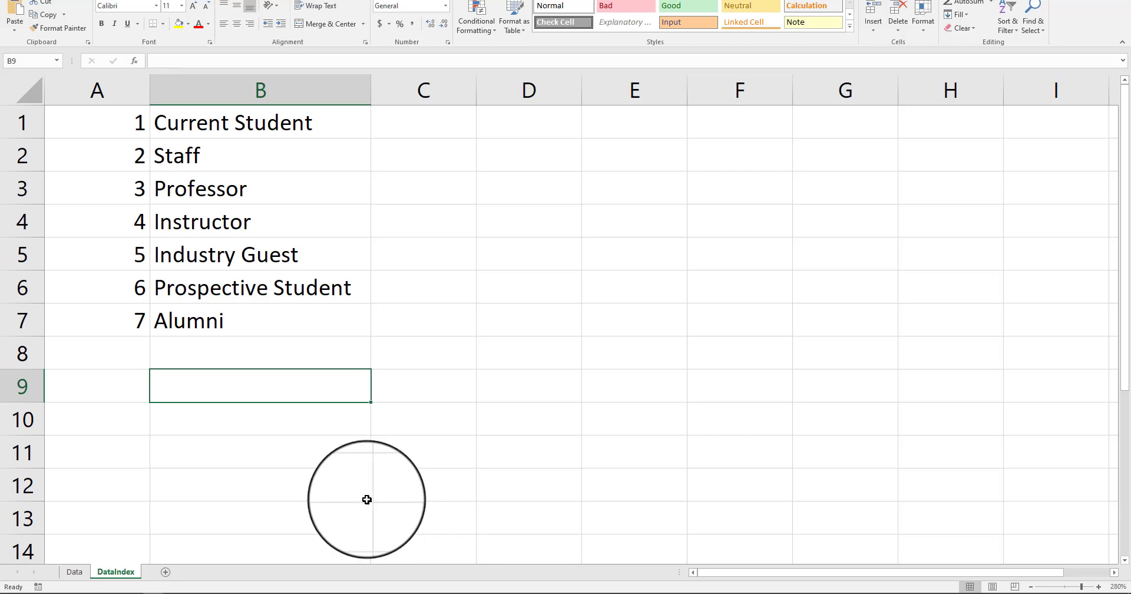
Insert nine blank rows above the Staff row and fill Current Student from B1 down to B10.
{"action": "left_click", "coordinate": [38, 156]}
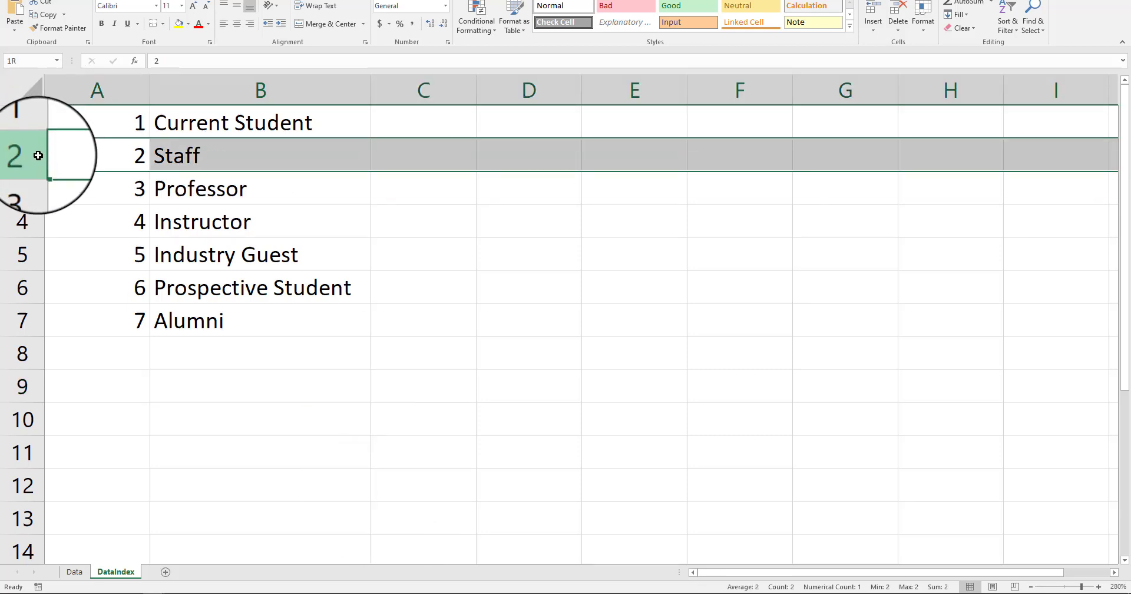
{"action": "left_click_drag", "start_coordinate": [38, 156], "coordinate": [24, 419]}
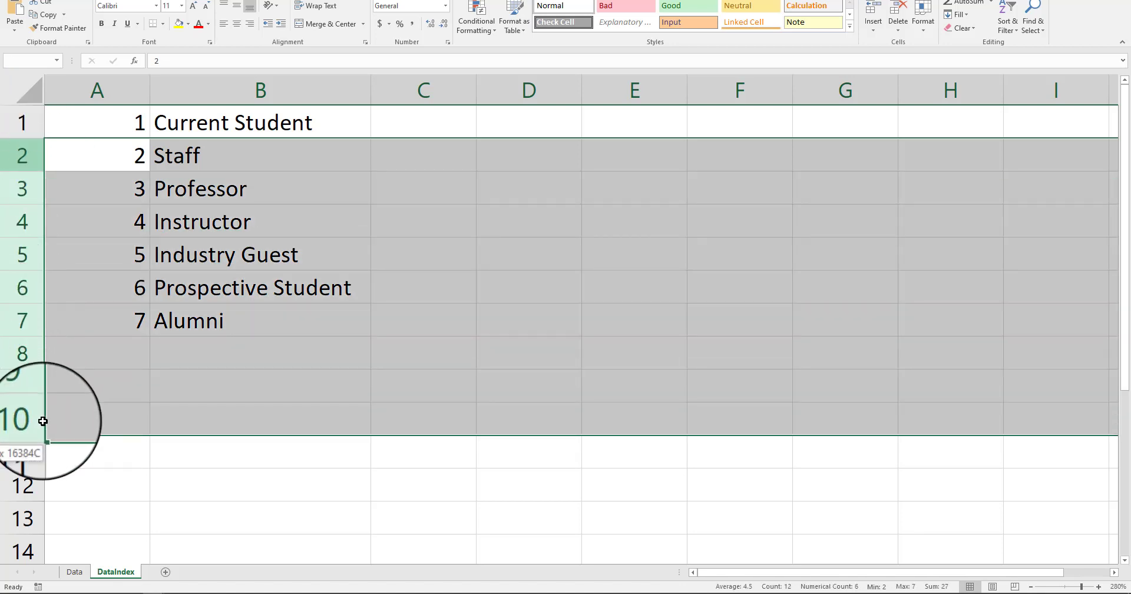
{"action": "right_click", "coordinate": [119, 366]}
{"action": "left_click", "coordinate": [173, 449]}
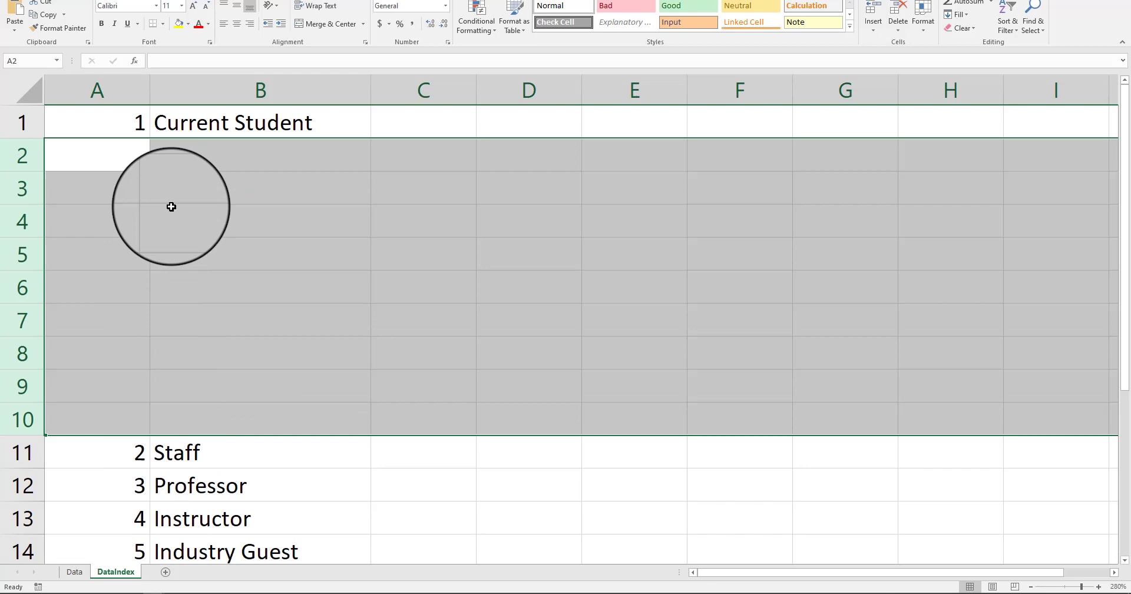
{"action": "left_click", "coordinate": [197, 121]}
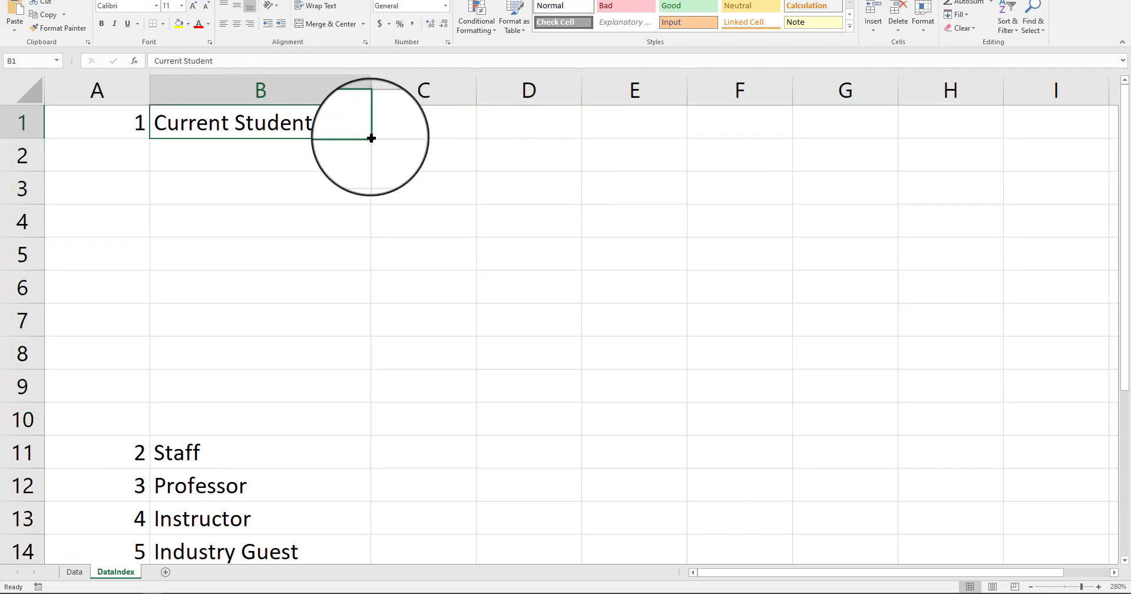
{"action": "left_click_drag", "start_coordinate": [371, 139], "coordinate": [306, 421]}
Enter 2 in cell A2 and extend the series from A1:A2 to renumber the index 1 to 16 down to A16.
{"action": "left_click", "coordinate": [121, 130]}
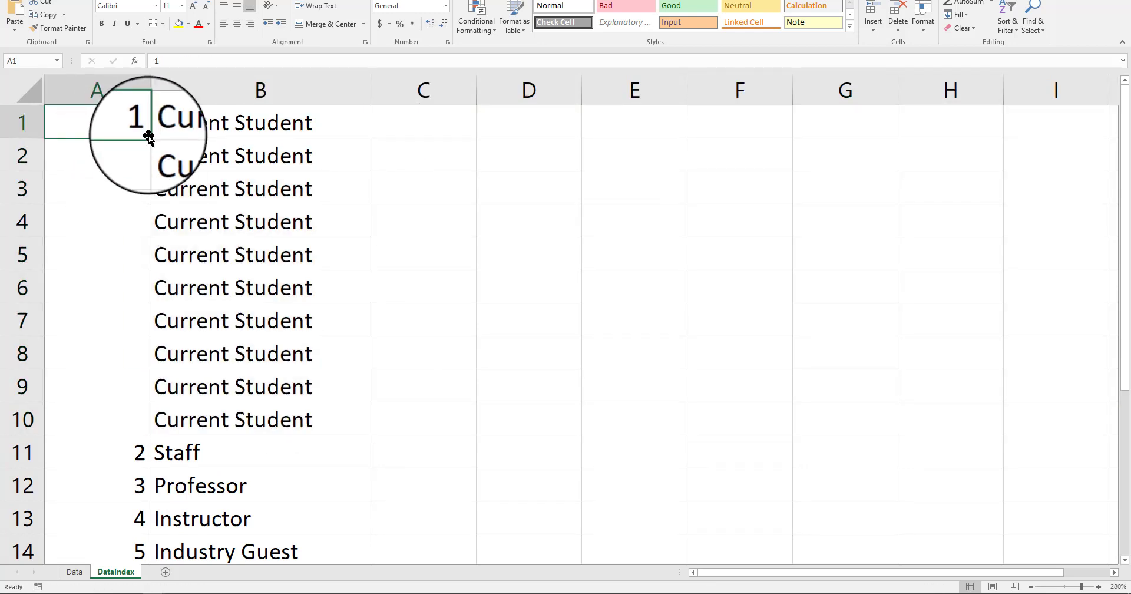
{"action": "left_click", "coordinate": [118, 167]}
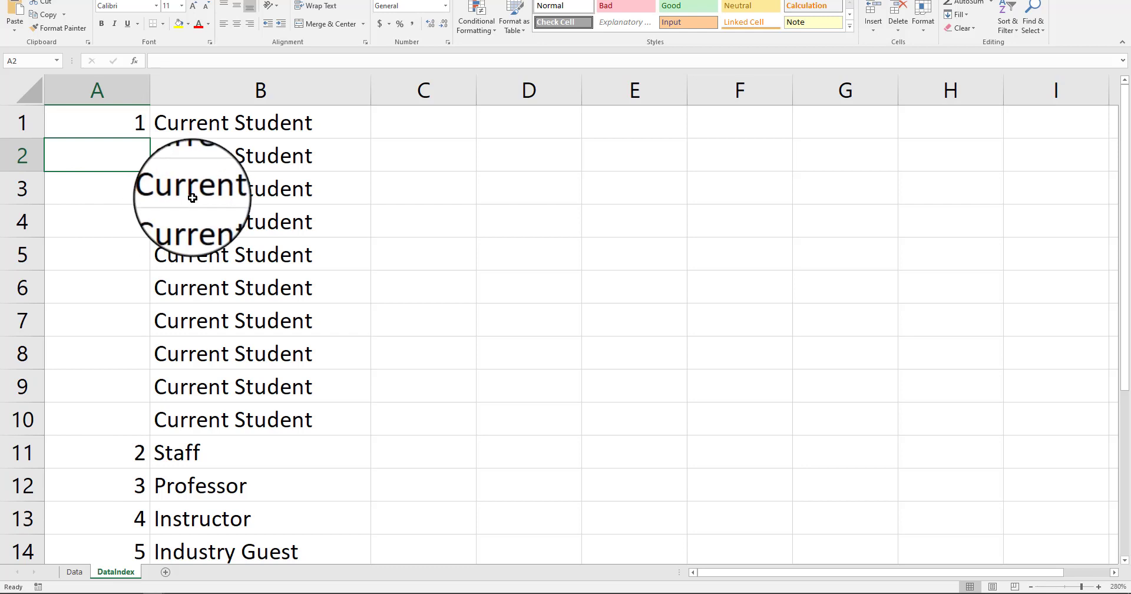
{"action": "type", "text": "2"}
{"action": "key", "text": "Return"}
{"action": "key", "text": "Return"}
{"action": "left_click_drag", "start_coordinate": [126, 124], "coordinate": [127, 156]}
{"action": "left_click_drag", "start_coordinate": [149, 171], "coordinate": [157, 502]}
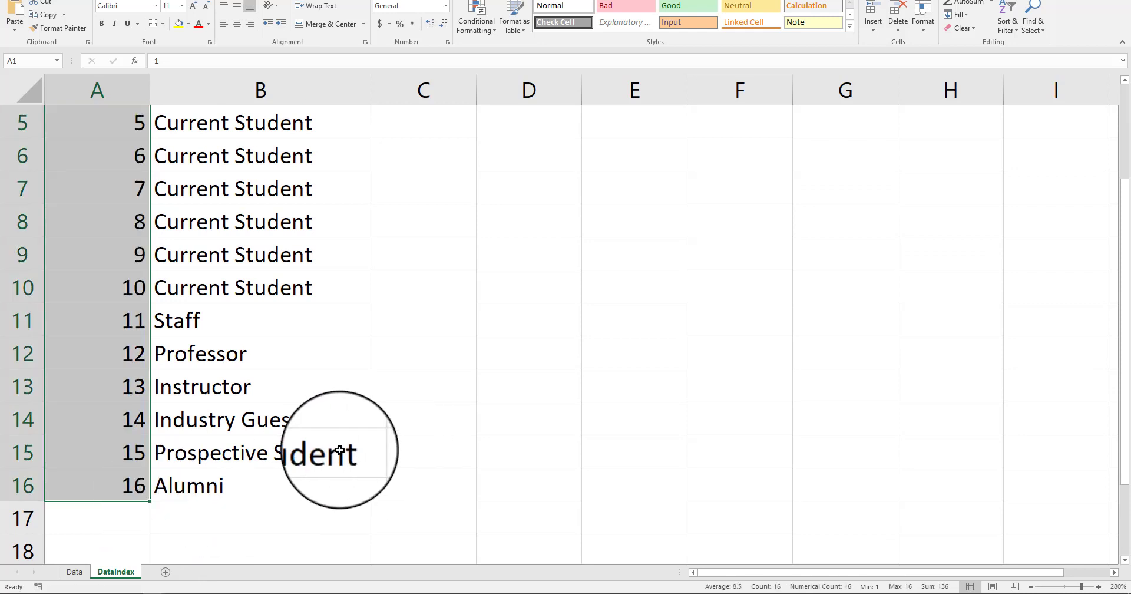
Calculate the chance of drawing Current Student with =10/16 in cell B17, and clear the cell.
{"action": "scroll", "coordinate": [339, 453], "scroll_direction": "up", "scroll_amount": 2}
{"action": "left_click", "coordinate": [411, 410]}
{"action": "scroll", "coordinate": [410, 410], "scroll_direction": "down", "scroll_amount": 1}
{"action": "scroll", "coordinate": [278, 416], "scroll_direction": "up", "scroll_amount": 1}
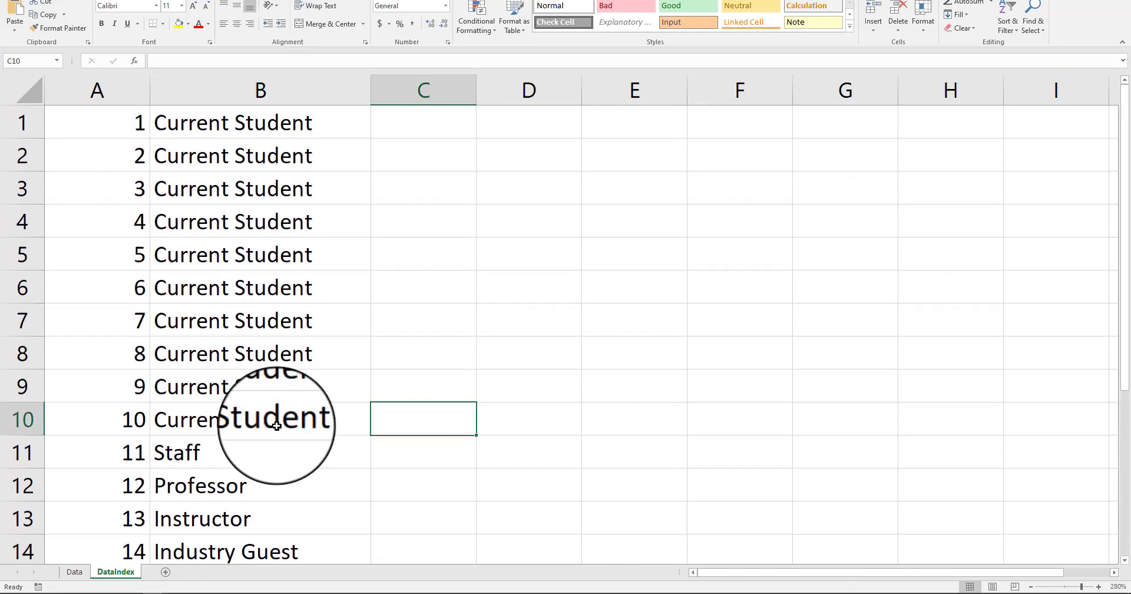
{"action": "left_click", "coordinate": [278, 418]}
{"action": "scroll", "coordinate": [290, 417], "scroll_direction": "down", "scroll_amount": 1}
{"action": "scroll", "coordinate": [289, 418], "scroll_direction": "down", "scroll_amount": 1}
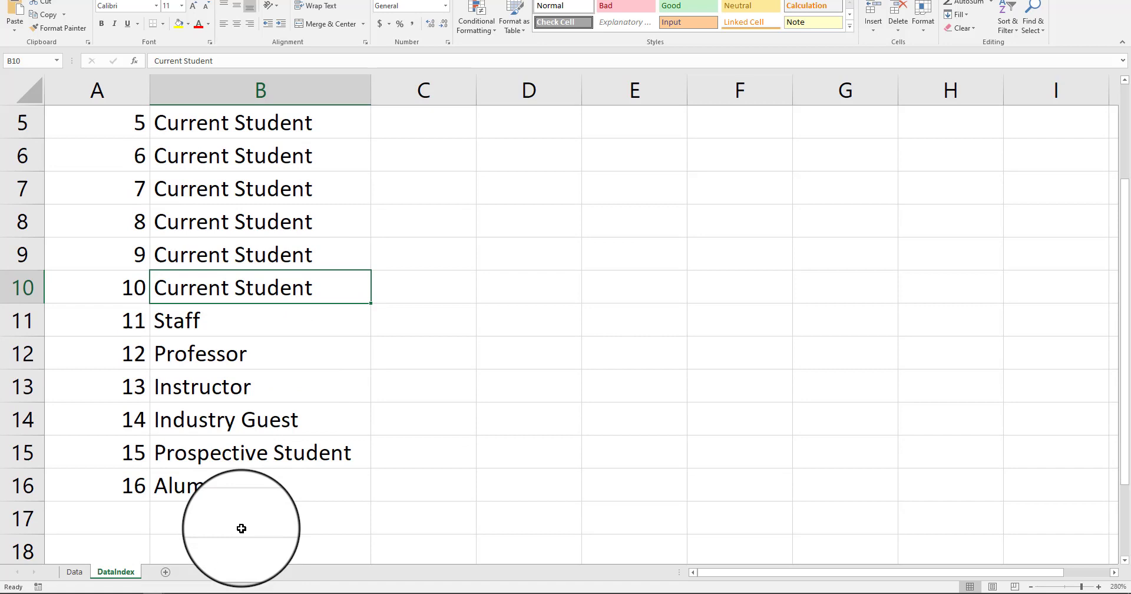
{"action": "left_click", "coordinate": [242, 524]}
{"action": "type", "text": "=10"}
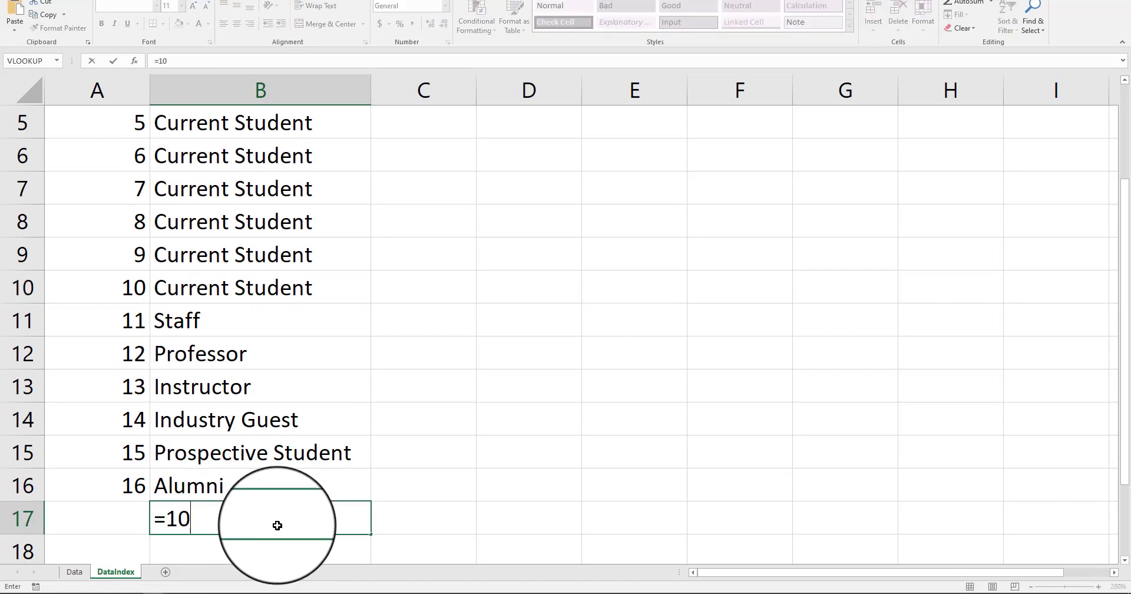
{"action": "type", "text": "/16"}
{"action": "key", "text": "Return"}
{"action": "key", "text": "Up"}
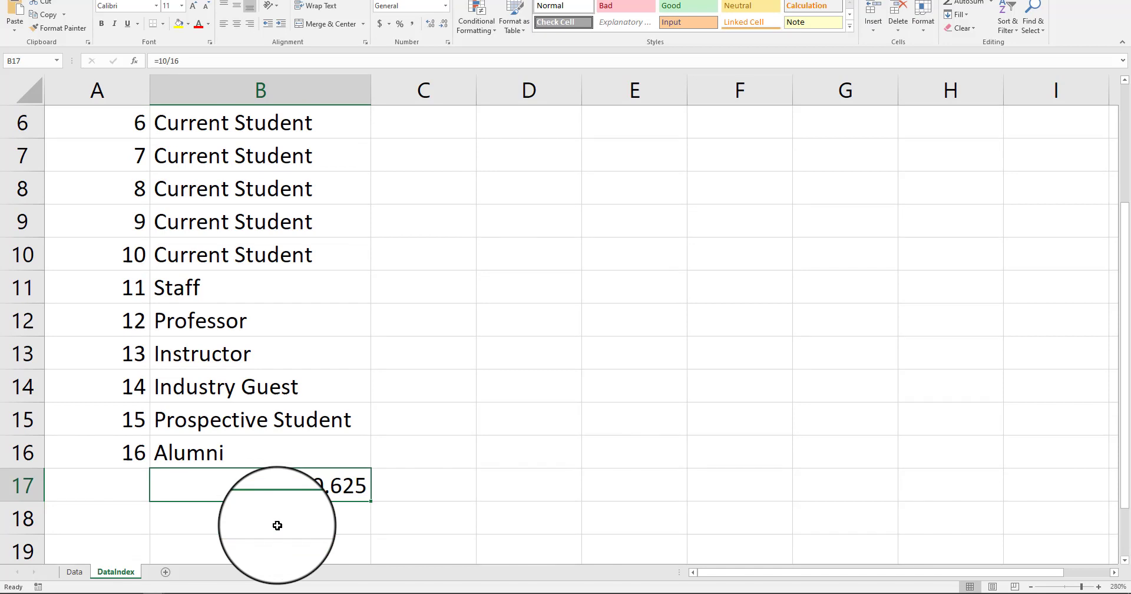
{"action": "key", "text": "Delete"}
Calculate the chance of each remaining customer type with =1/16 in cell B17, and clear the cell.
{"action": "left_click_drag", "start_coordinate": [222, 280], "coordinate": [198, 466]}
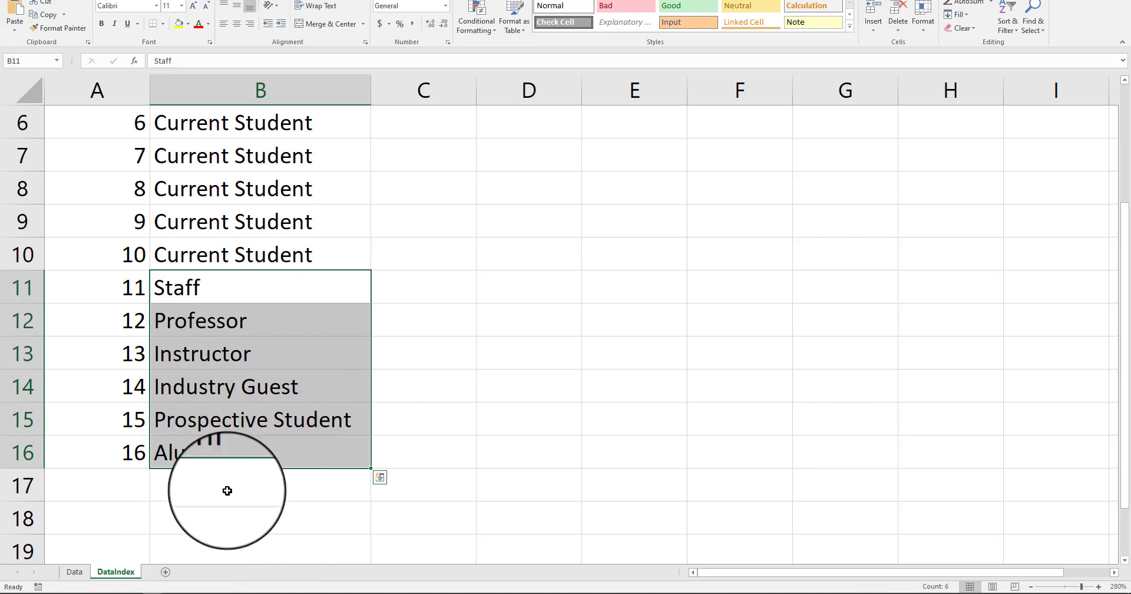
{"action": "left_click", "coordinate": [238, 489]}
{"action": "type", "text": "=1/1"}
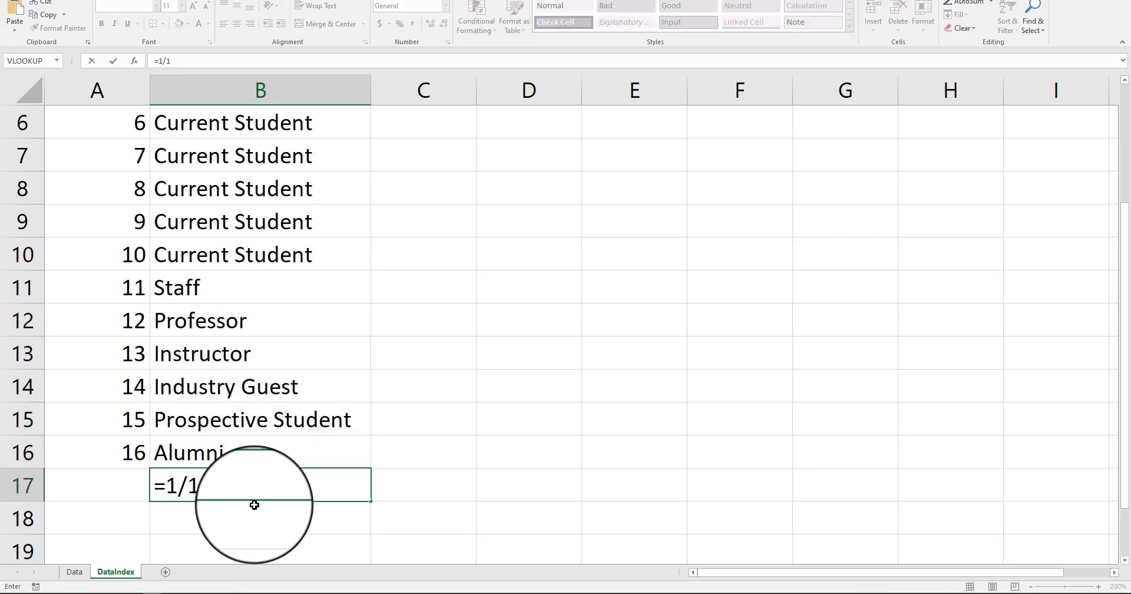
{"action": "type", "text": "6"}
{"action": "key", "text": "Return"}
{"action": "key", "text": "Up"}
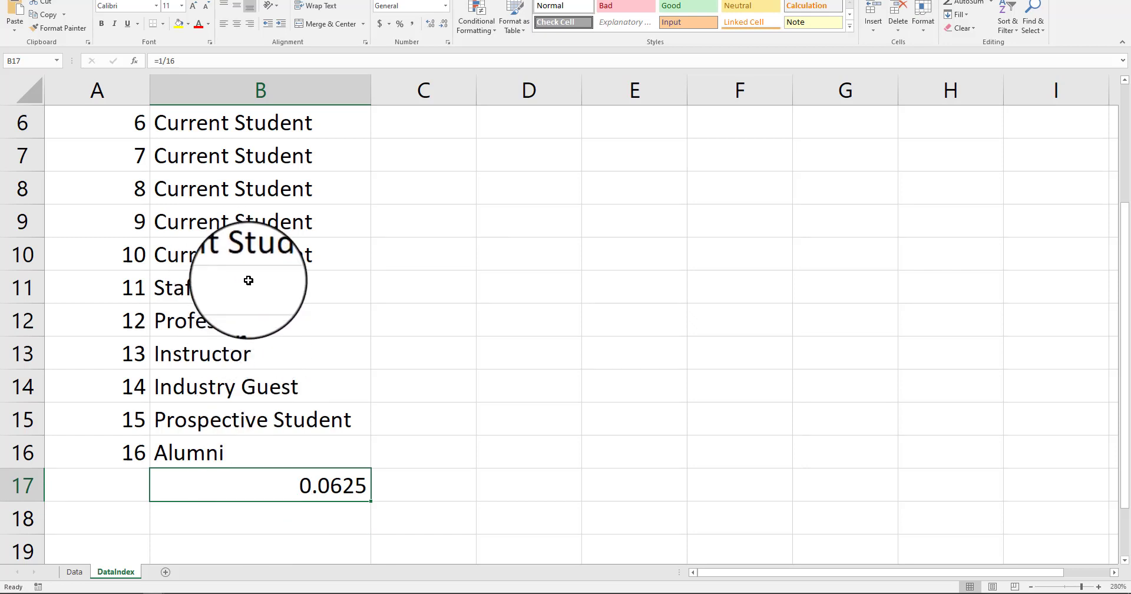
{"action": "left_click_drag", "start_coordinate": [245, 289], "coordinate": [235, 449]}
{"action": "left_click", "coordinate": [301, 487]}
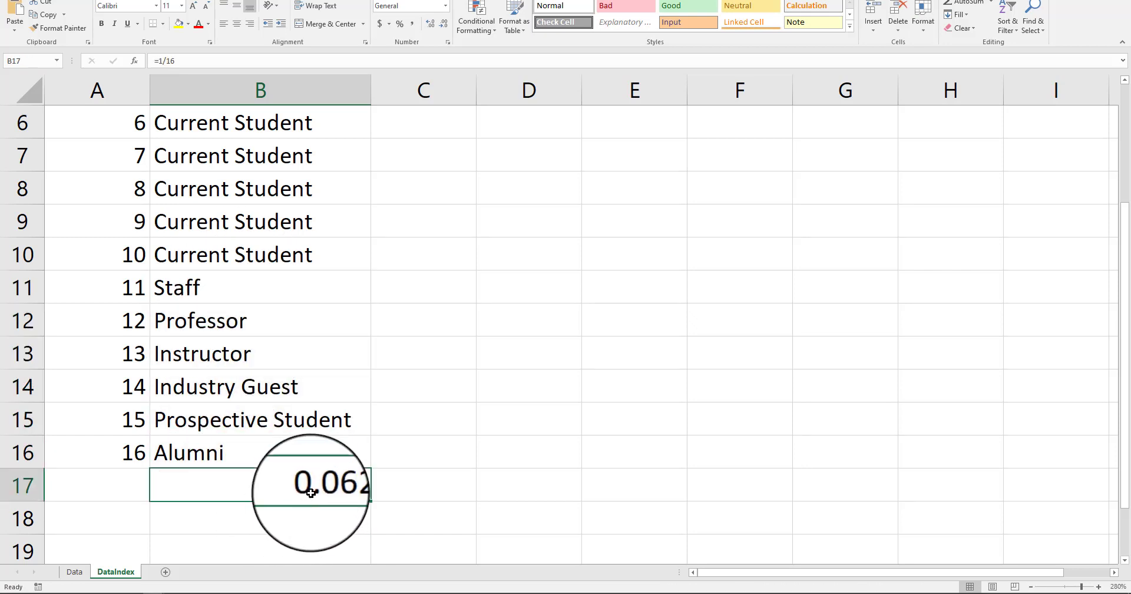
{"action": "key", "text": "Delete"}
{"action": "left_click", "coordinate": [248, 390]}
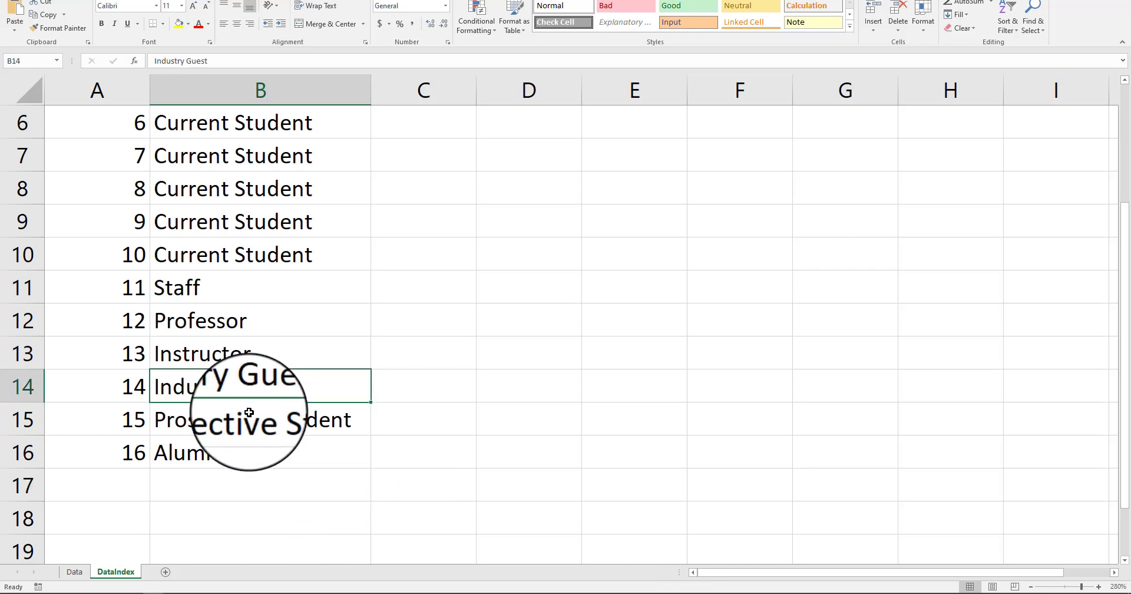
{"action": "left_click", "coordinate": [187, 292]}
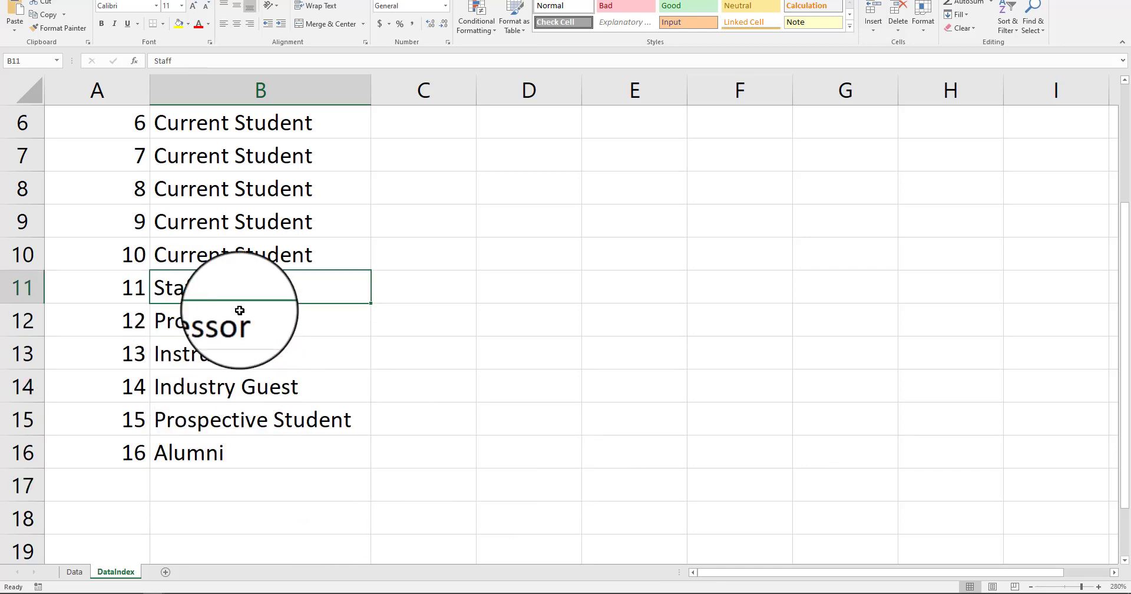
Compare the ten Current Student rows in B1:B10 with the single Staff, Prospective Student and other customer type rows.
{"action": "left_click", "coordinate": [261, 408]}
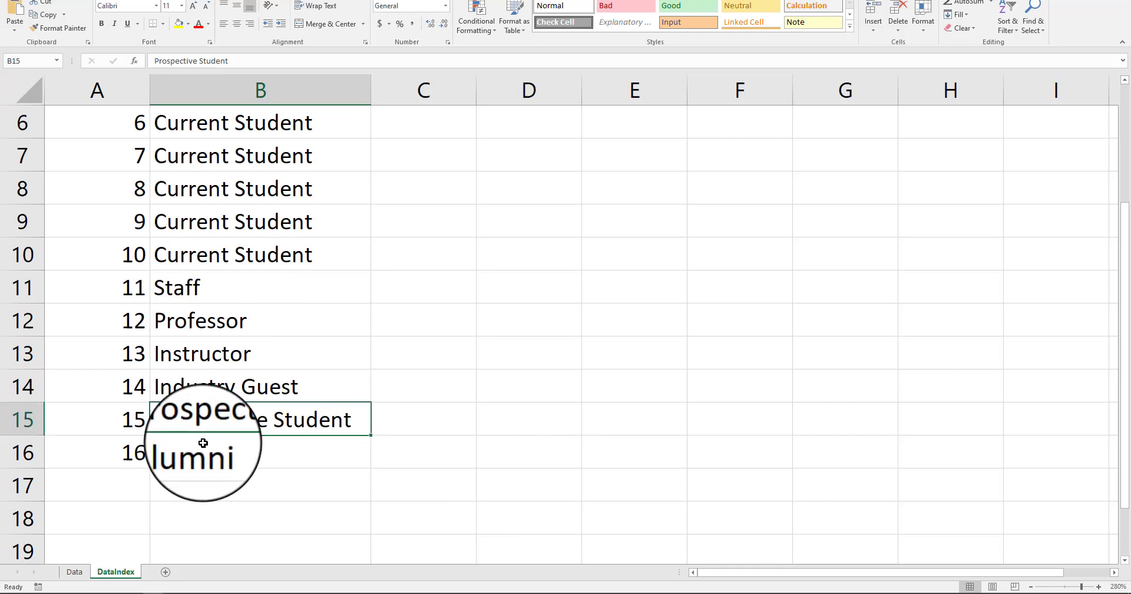
{"action": "left_click", "coordinate": [126, 512]}
{"action": "left_click", "coordinate": [124, 495]}
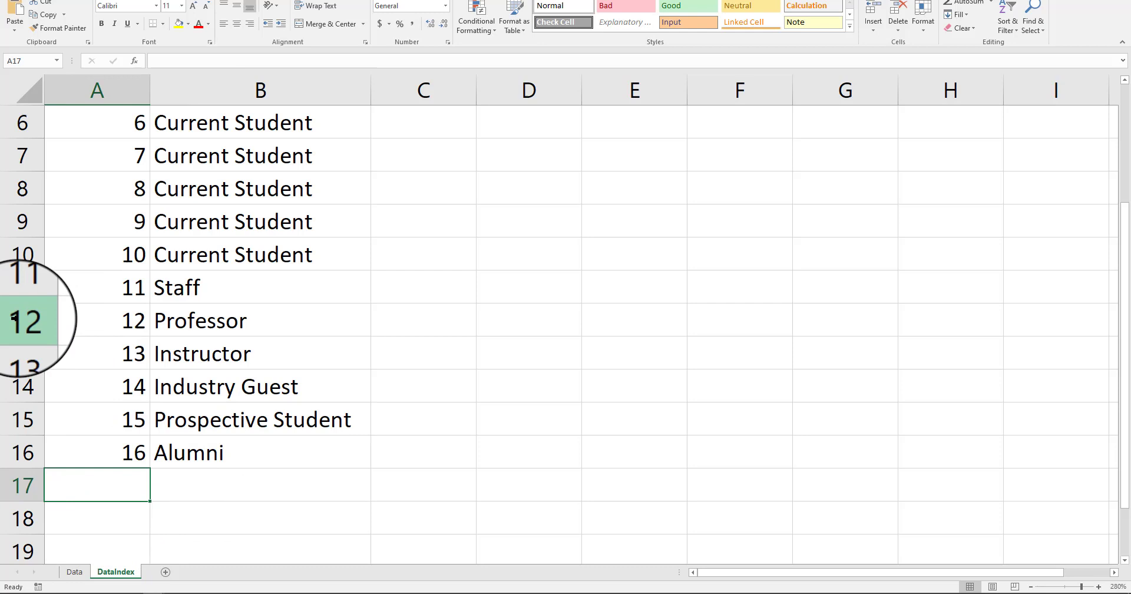
{"action": "left_click", "coordinate": [18, 320]}
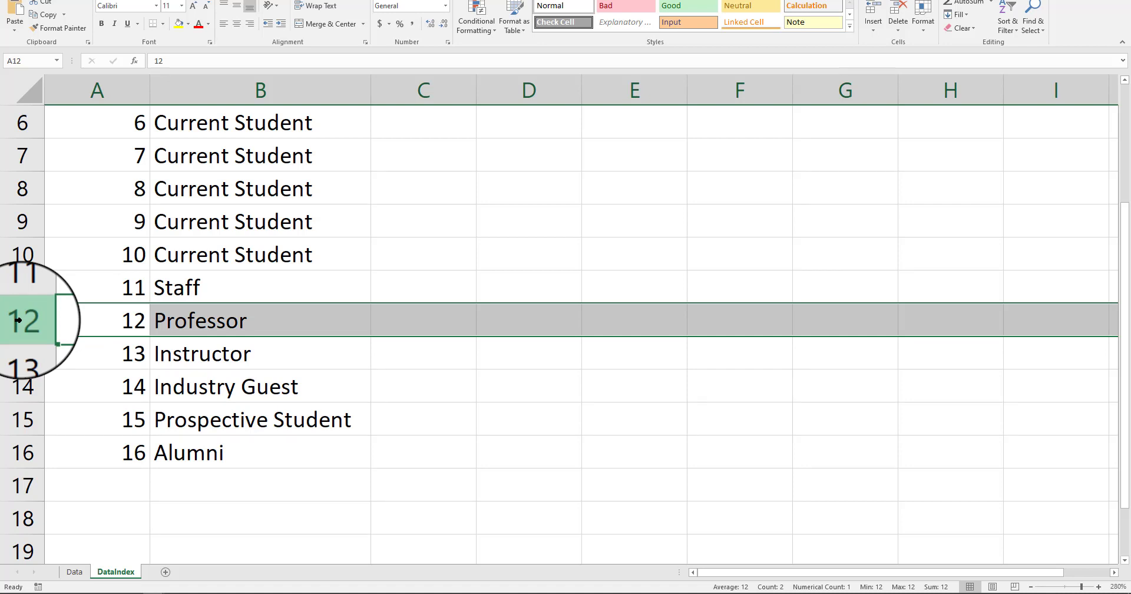
{"action": "left_click", "coordinate": [83, 293]}
{"action": "left_click", "coordinate": [160, 287]}
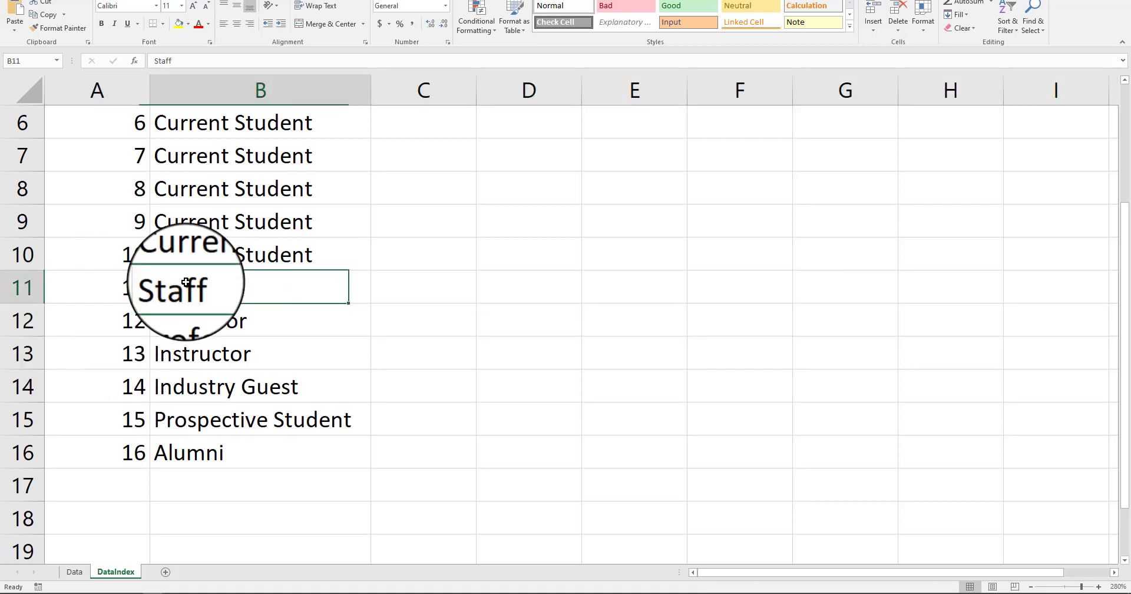
{"action": "left_click", "coordinate": [134, 292]}
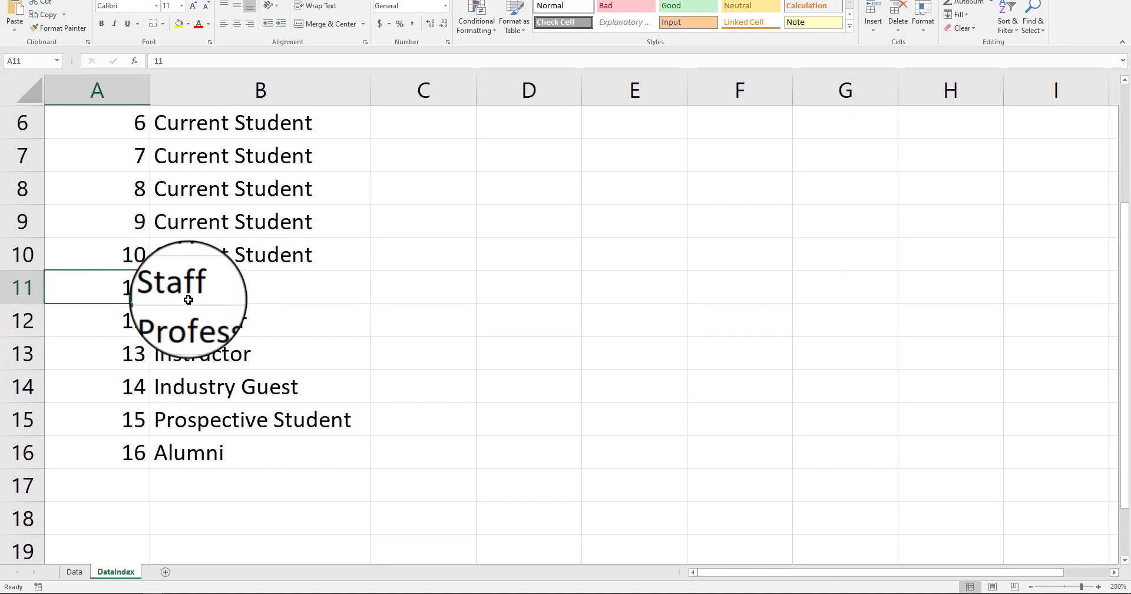
{"action": "left_click", "coordinate": [176, 298]}
{"action": "left_click_drag", "start_coordinate": [206, 255], "coordinate": [221, 141]}
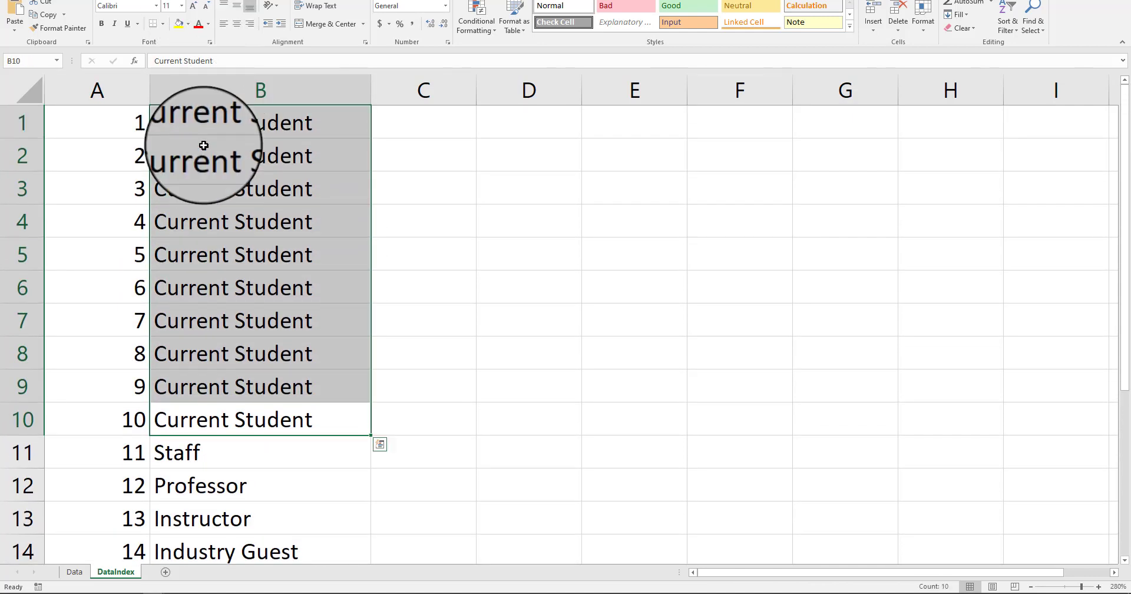
{"action": "left_click", "coordinate": [219, 457]}
{"action": "left_click", "coordinate": [219, 457]}
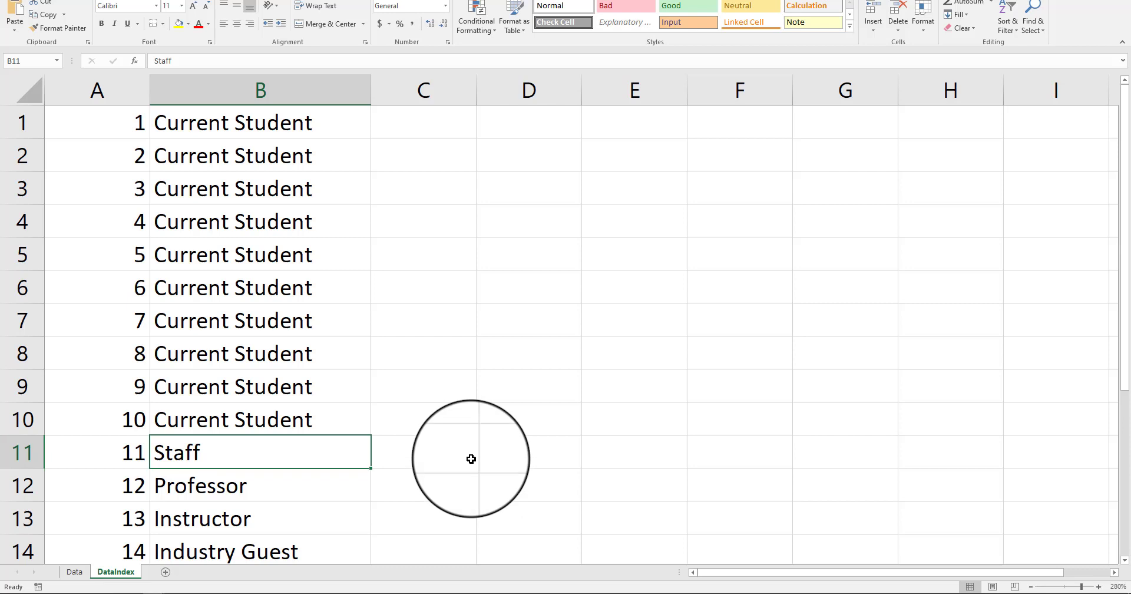
Try the chance formula =1/11 in cell C11 beside Staff, and clear the cell.
{"action": "left_click", "coordinate": [453, 452]}
{"action": "type", "text": "=1/11"}
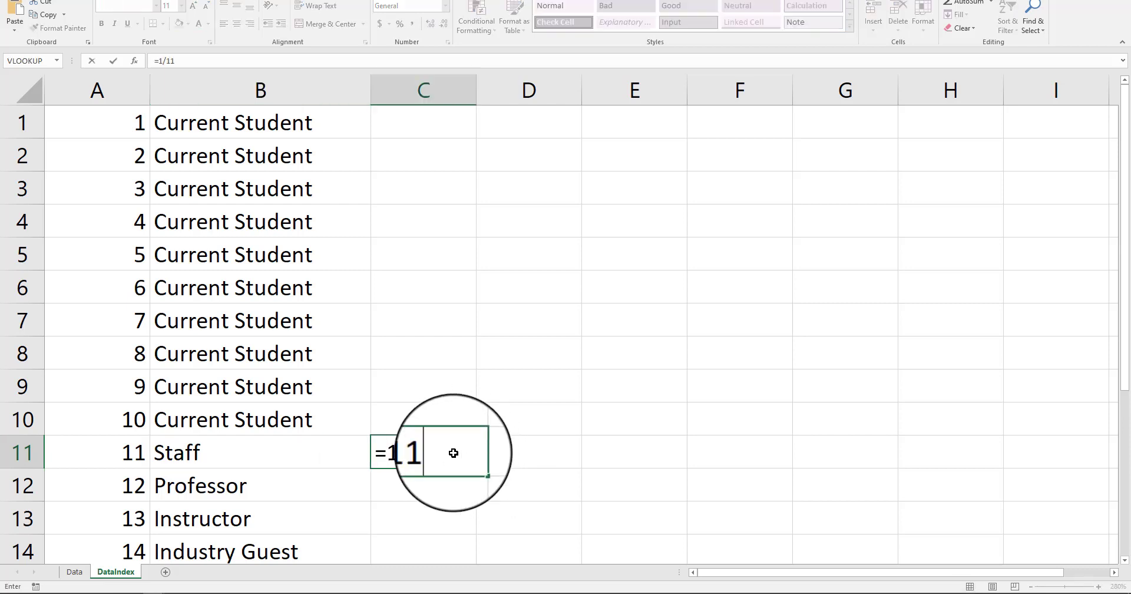
{"action": "key", "text": "Return"}
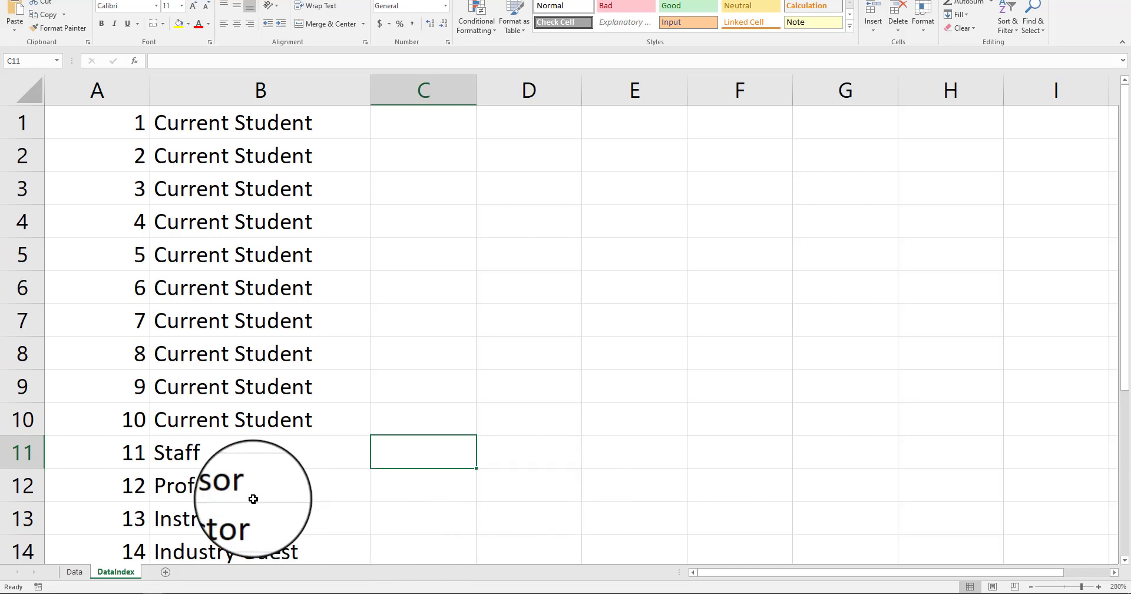
{"action": "left_click", "coordinate": [251, 461]}
{"action": "scroll", "coordinate": [353, 450], "scroll_direction": "down", "scroll_amount": 1}
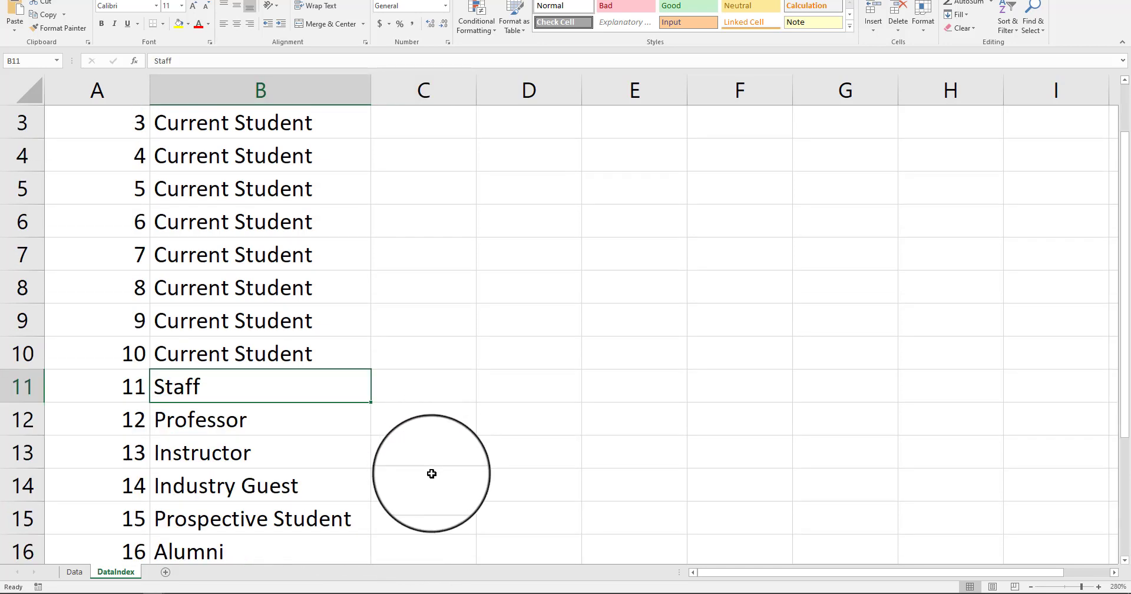
{"action": "left_click", "coordinate": [441, 421]}
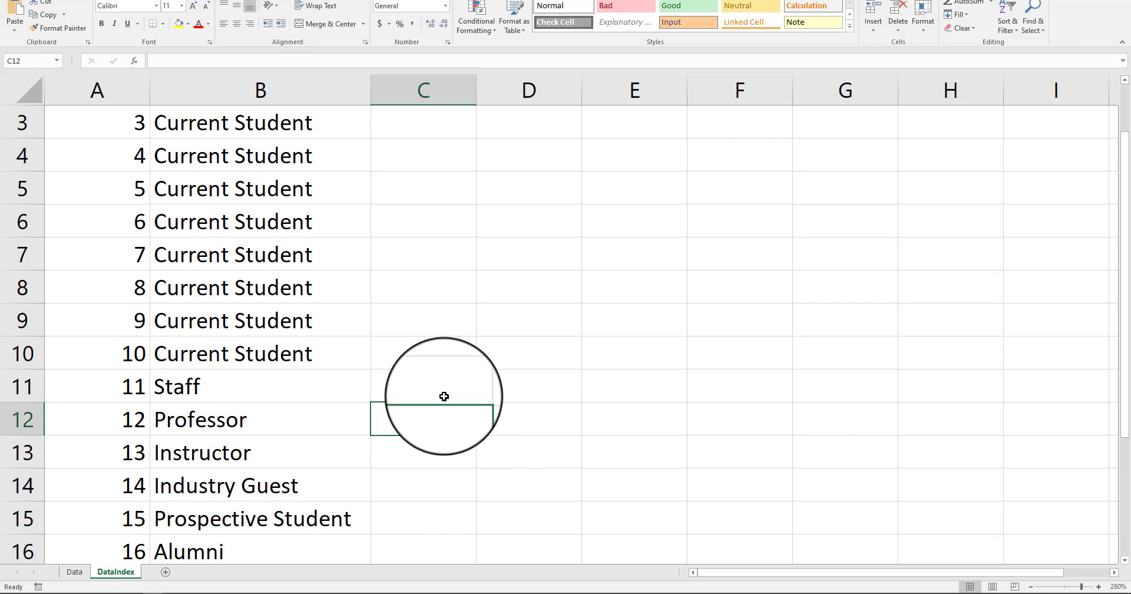
{"action": "left_click", "coordinate": [444, 392]}
Insert two blank rows above the Instructor row and fill Professor from B12 down to B14.
{"action": "scroll", "coordinate": [447, 415], "scroll_direction": "down", "scroll_amount": 1}
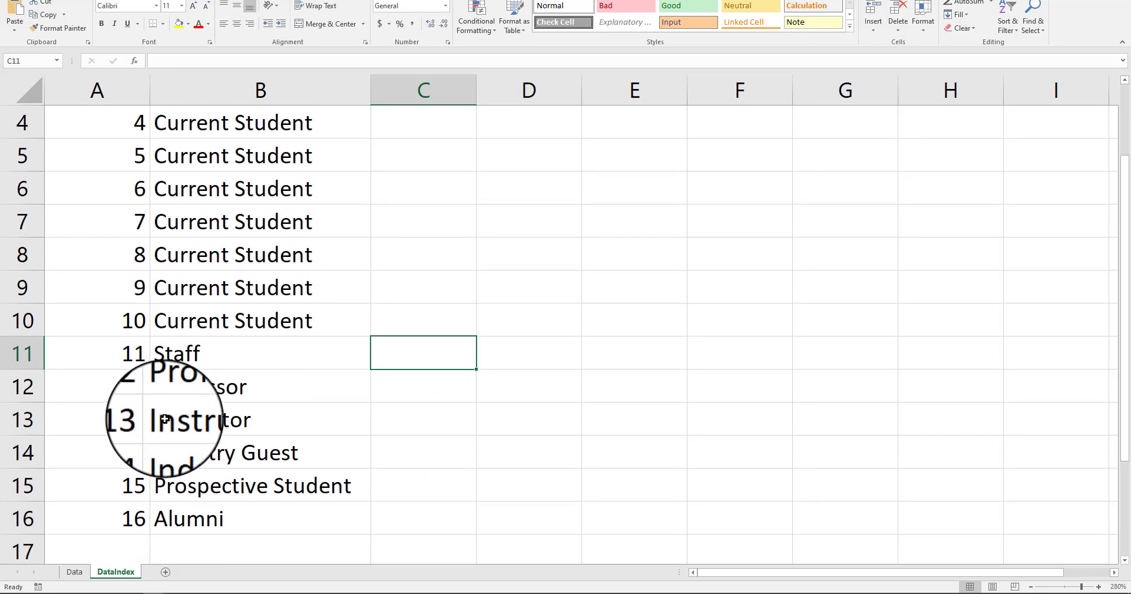
{"action": "scroll", "coordinate": [93, 417], "scroll_direction": "down", "scroll_amount": 1}
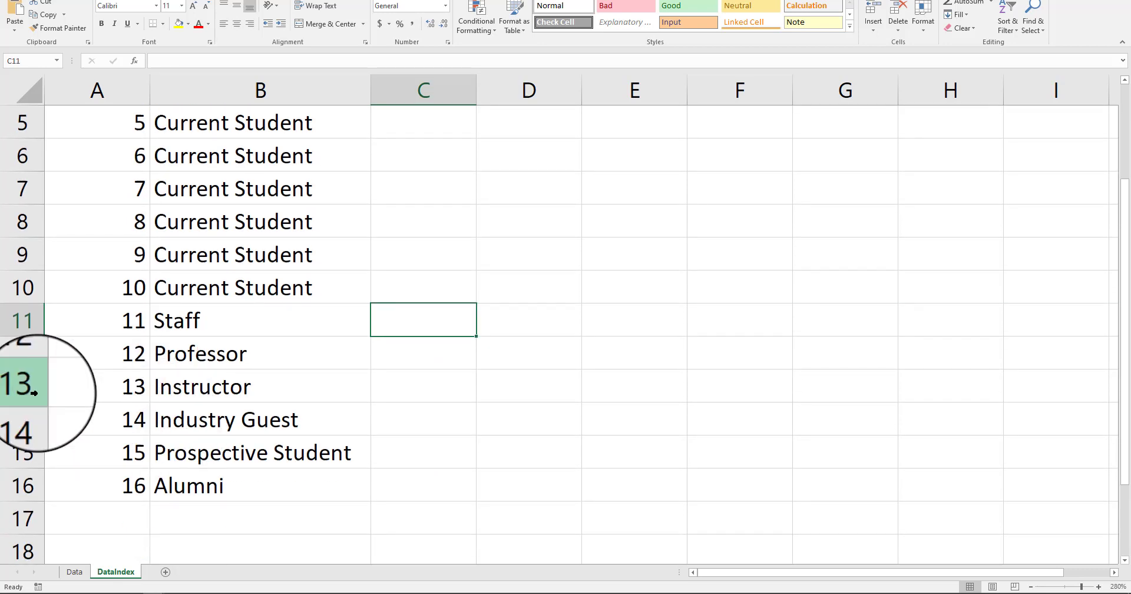
{"action": "left_click", "coordinate": [24, 353]}
{"action": "right_click", "coordinate": [24, 385]}
{"action": "left_click", "coordinate": [53, 466]}
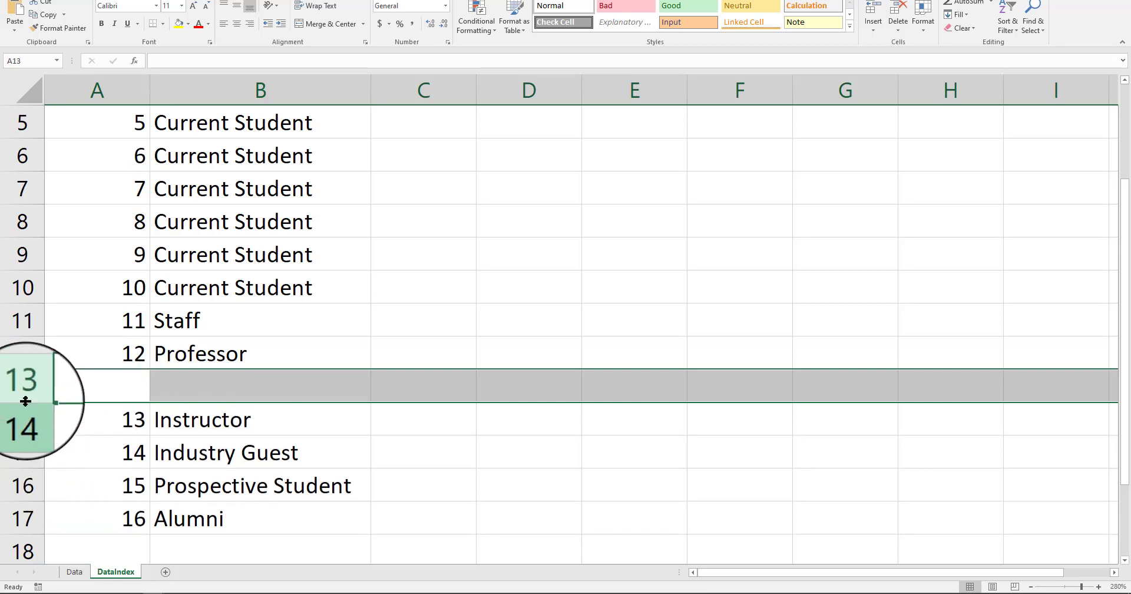
{"action": "right_click", "coordinate": [26, 400]}
{"action": "left_click", "coordinate": [45, 466]}
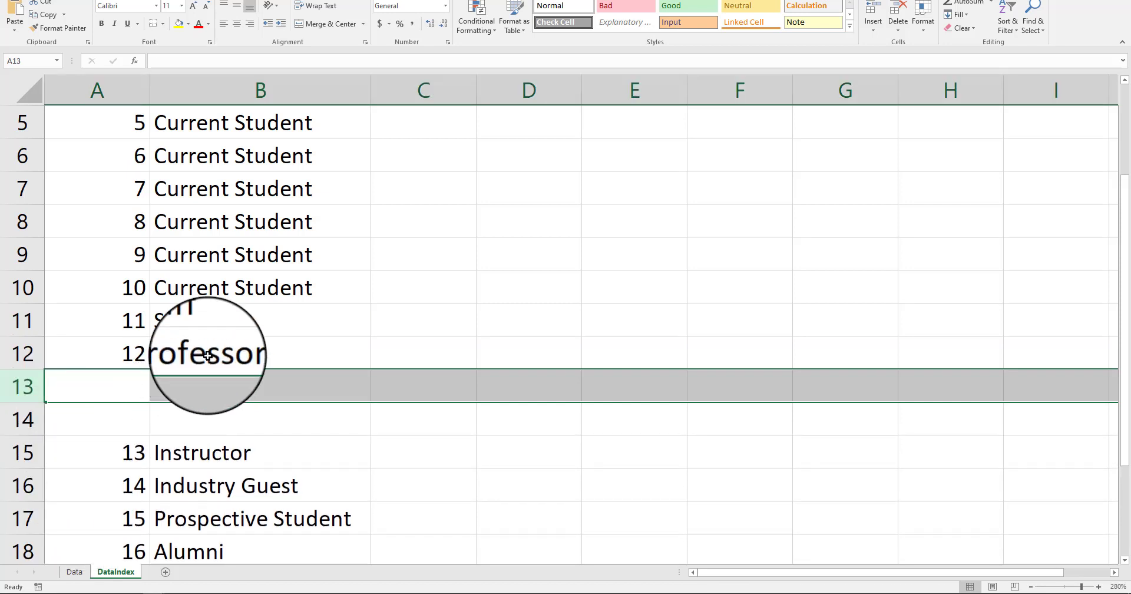
{"action": "left_click", "coordinate": [207, 355]}
{"action": "left_click_drag", "start_coordinate": [371, 368], "coordinate": [361, 432]}
{"action": "scroll", "coordinate": [325, 421], "scroll_direction": "down", "scroll_amount": 1}
{"action": "right_click", "coordinate": [35, 389]}
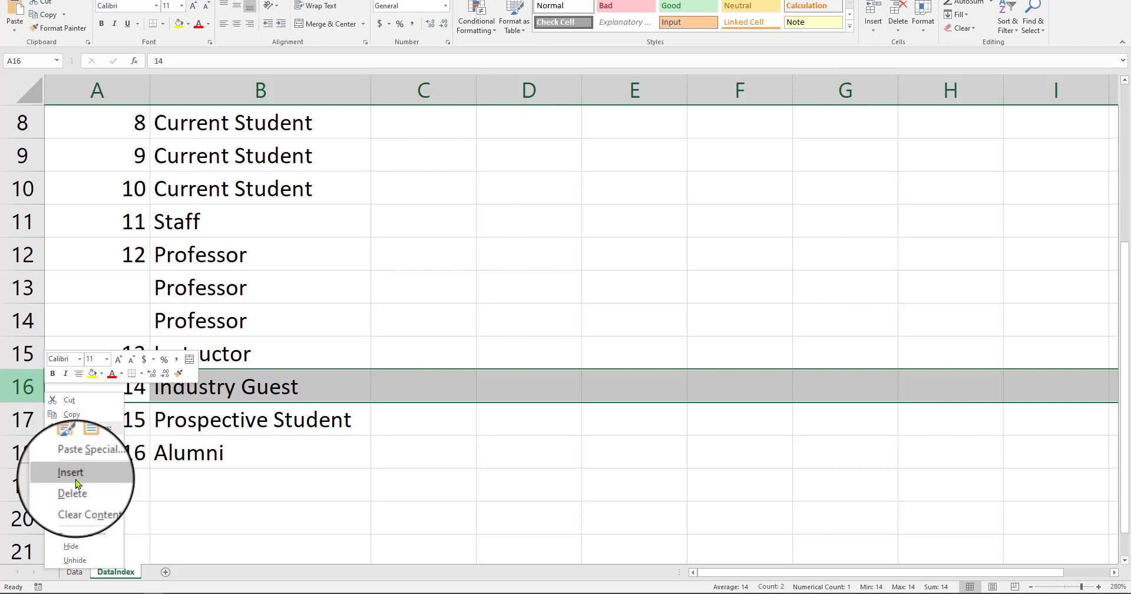
{"action": "key", "text": "Escape"}
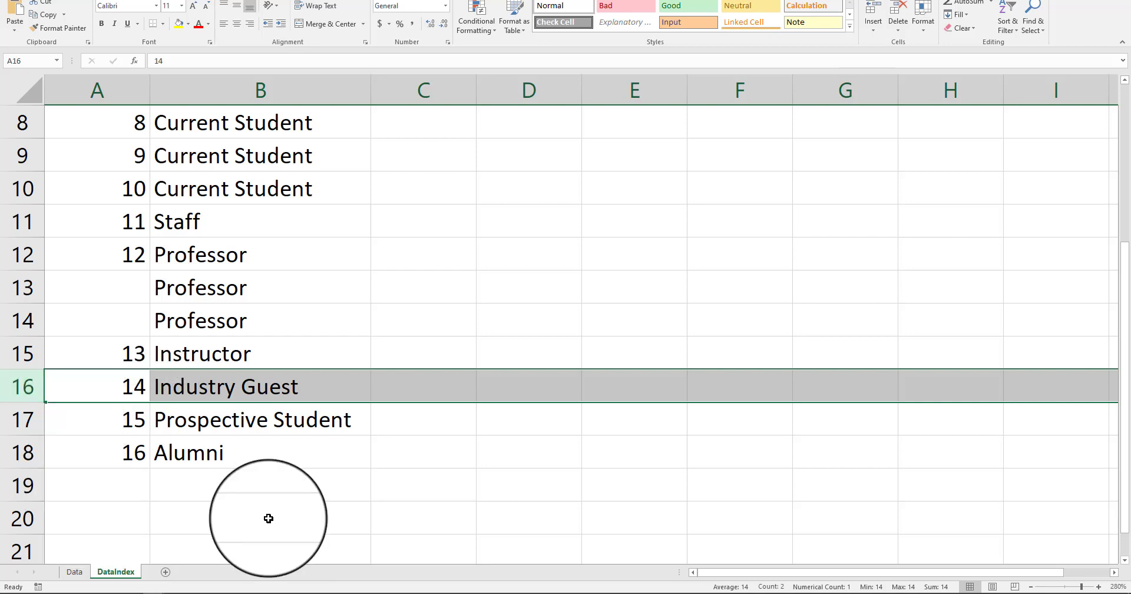
Examine the remaining single-entry customer types Instructor, Industry Guest, Prospective Student and Alumni in B15:B18.
{"action": "left_click", "coordinate": [190, 360]}
{"action": "left_click", "coordinate": [201, 386]}
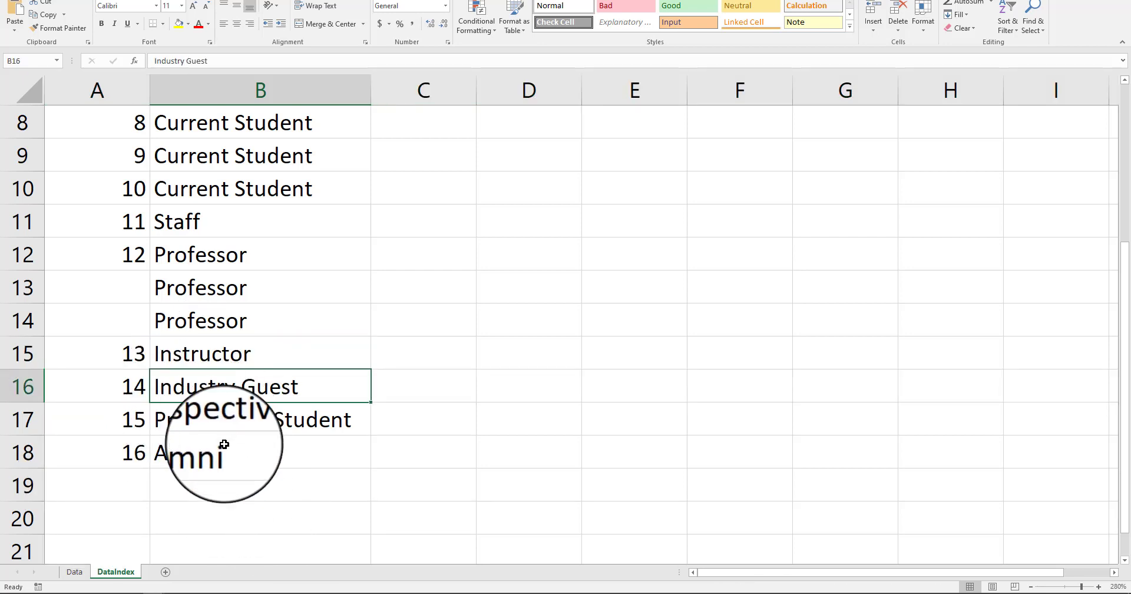
{"action": "left_click_drag", "start_coordinate": [212, 419], "coordinate": [295, 381]}
{"action": "left_click", "coordinate": [274, 356]}
{"action": "left_click", "coordinate": [277, 382]}
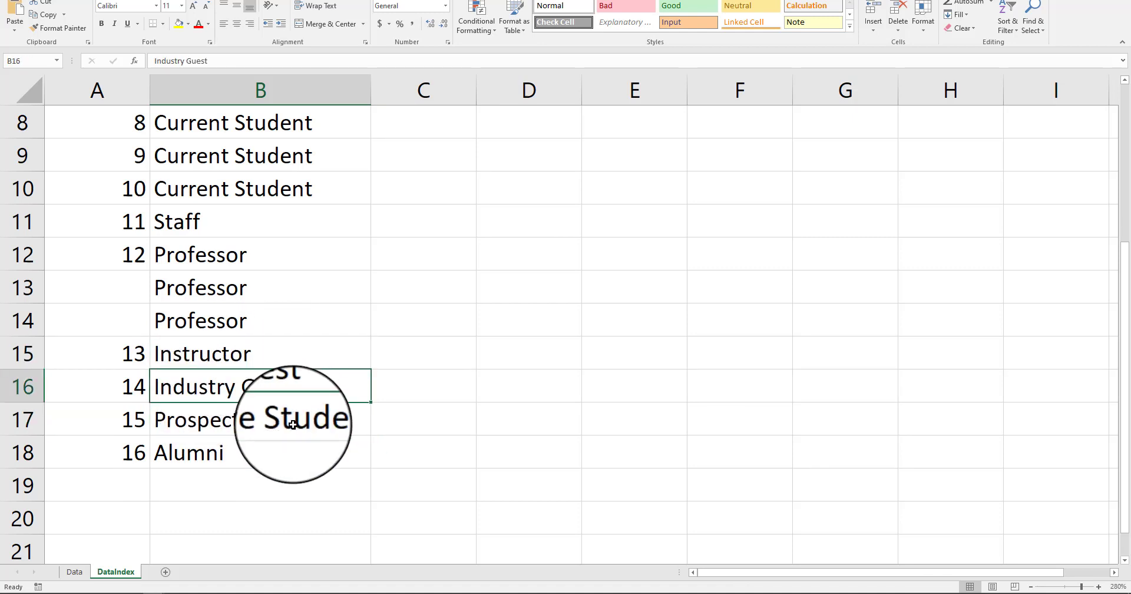
{"action": "left_click", "coordinate": [295, 415]}
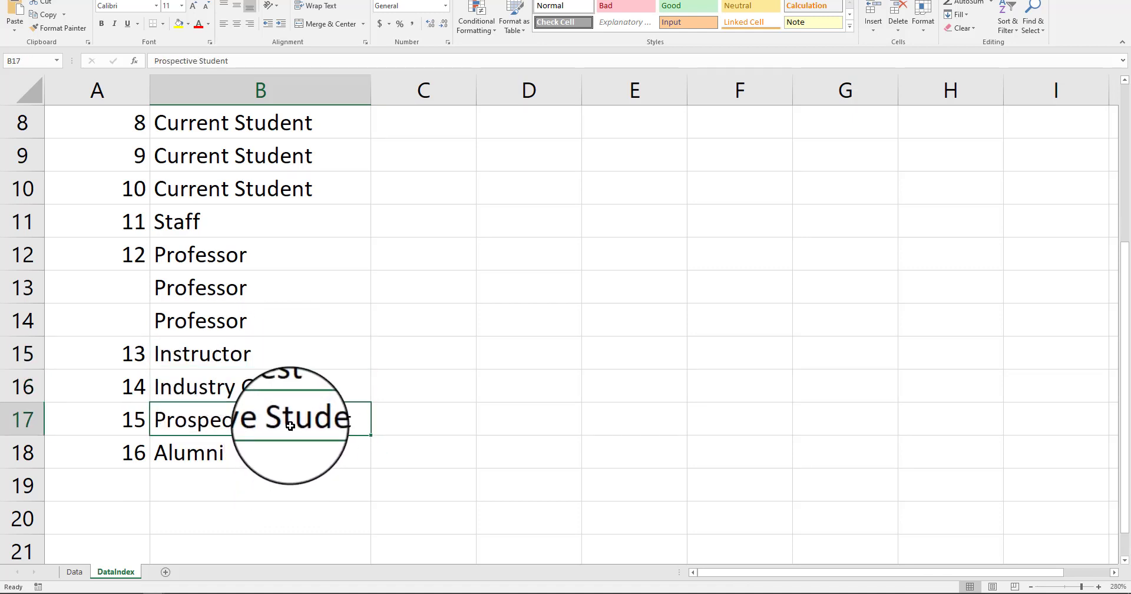
{"action": "left_click", "coordinate": [273, 452]}
{"action": "left_click", "coordinate": [270, 382], "text": "shift"}
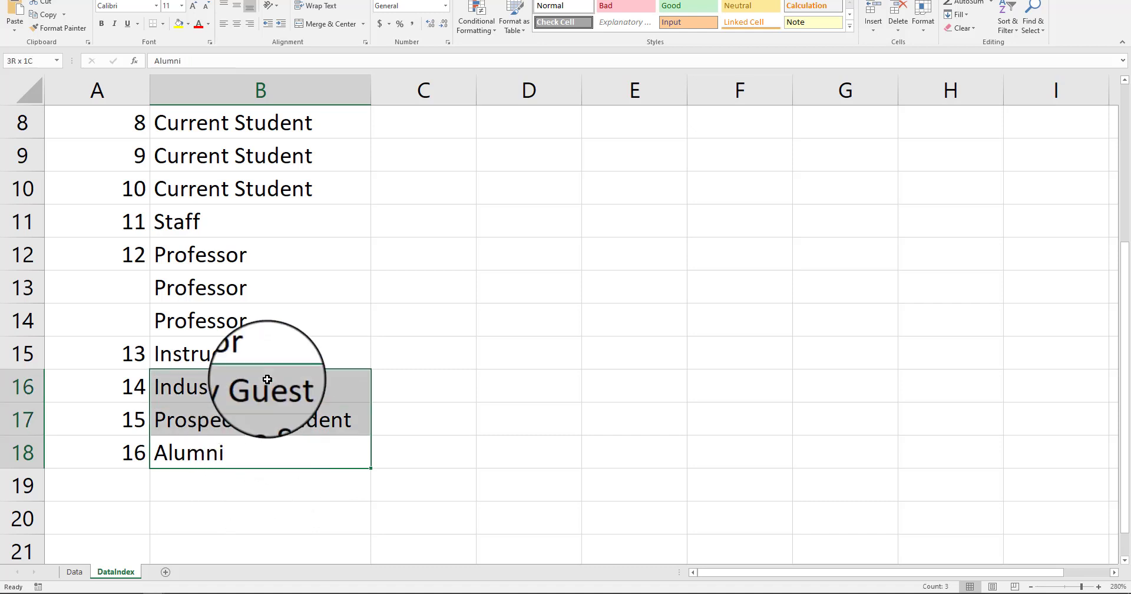
{"action": "left_click", "coordinate": [517, 366]}
{"action": "left_click", "coordinate": [480, 427]}
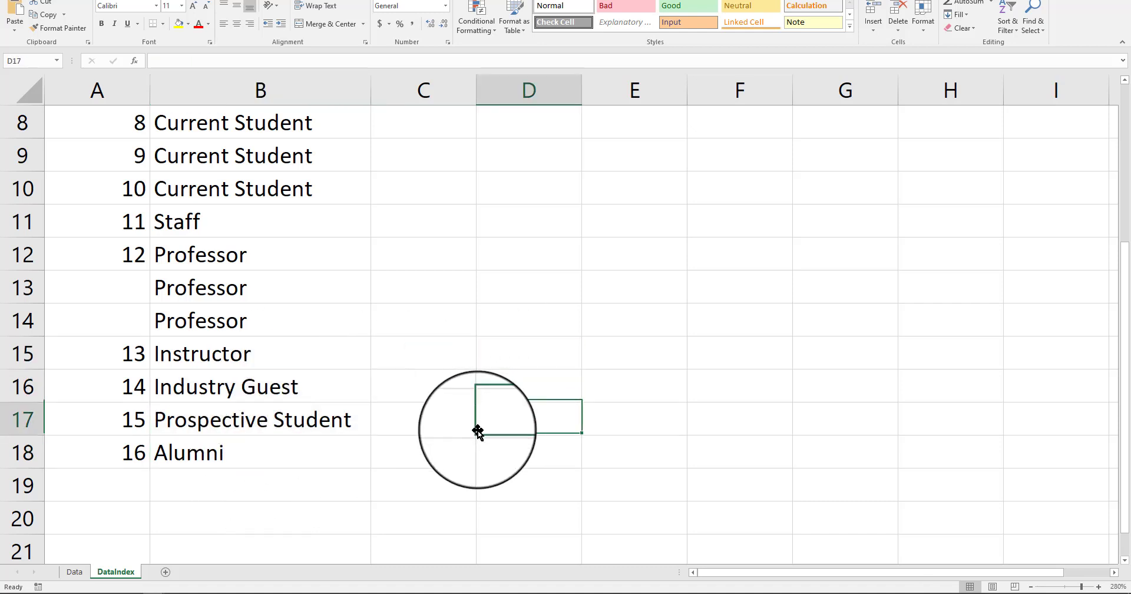
{"action": "left_click", "coordinate": [409, 477]}
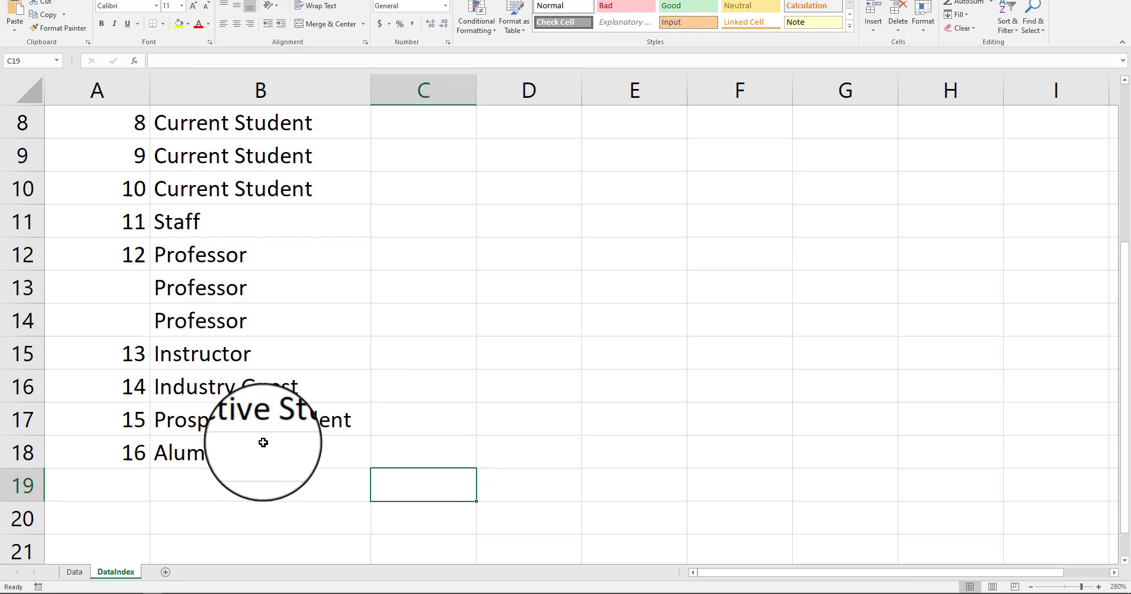
{"action": "left_click", "coordinate": [530, 377]}
{"action": "left_click", "coordinate": [423, 416]}
{"action": "left_click", "coordinate": [255, 461]}
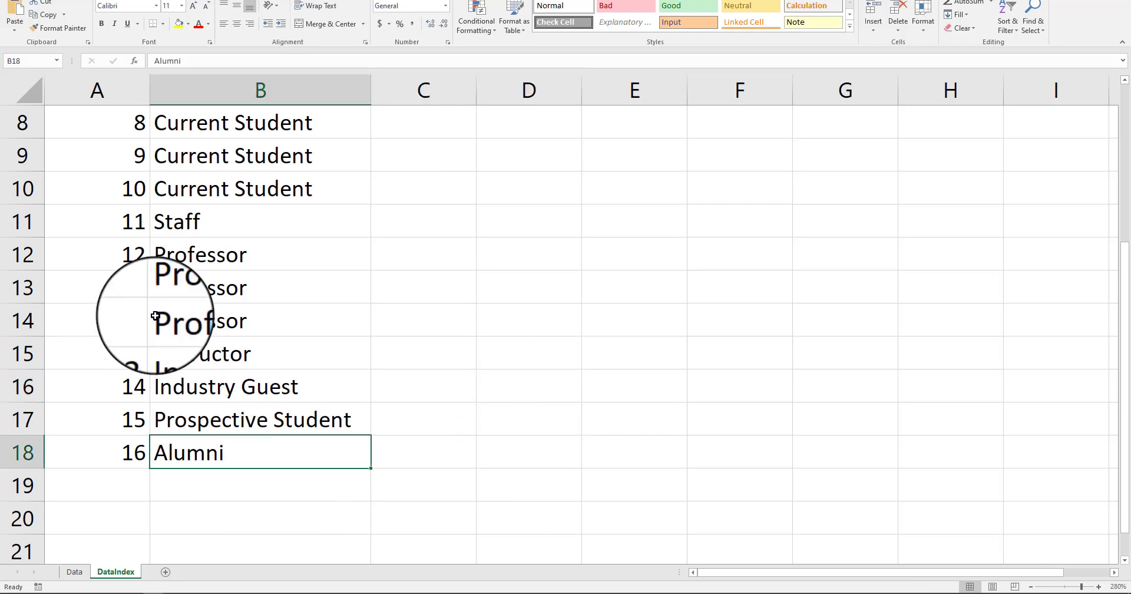
Extend the index series from A11:A12 down to A18 to renumber these rows 11 to 18.
{"action": "left_click_drag", "start_coordinate": [139, 224], "coordinate": [139, 254]}
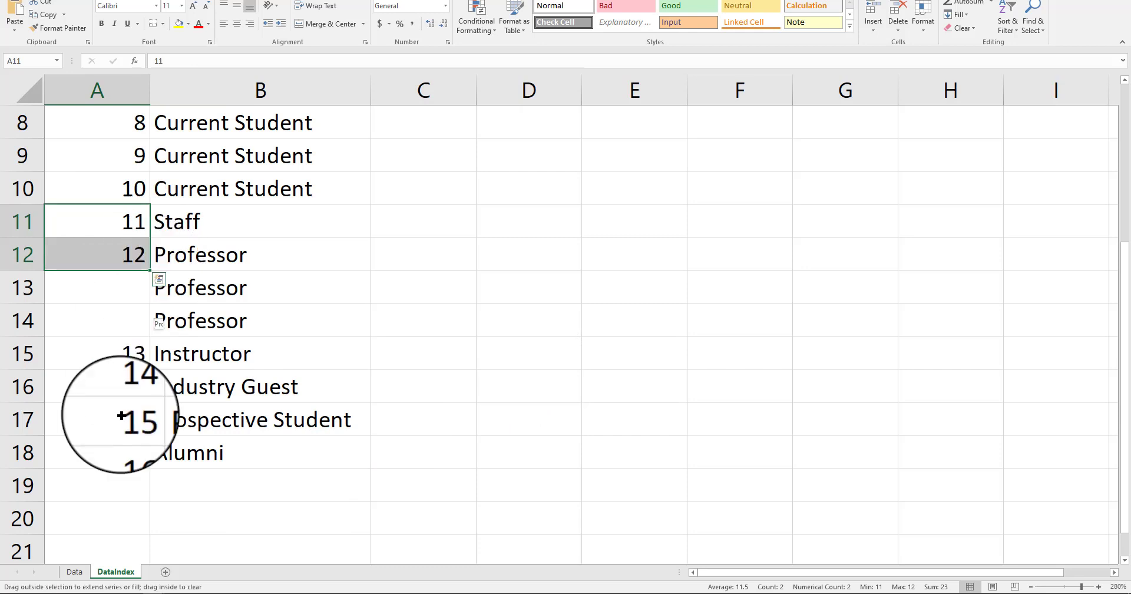
{"action": "left_click_drag", "start_coordinate": [121, 416], "coordinate": [123, 463]}
{"action": "left_click", "coordinate": [282, 495]}
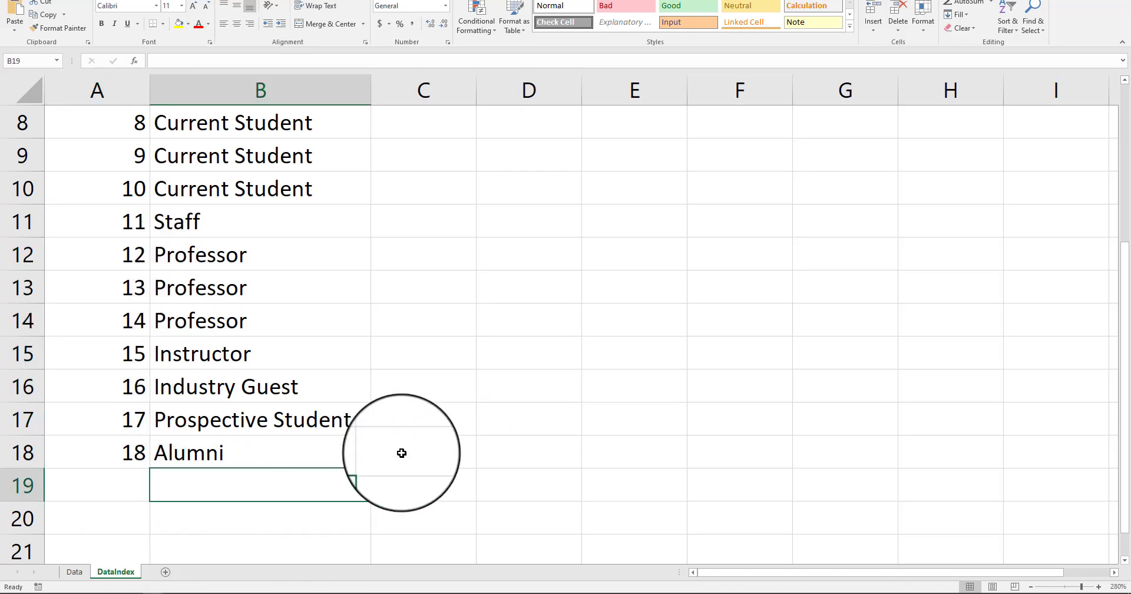
Check the number of entries other than Current Student, from Staff to Alumni, in B11:B18.
{"action": "left_click", "coordinate": [280, 463]}
{"action": "scroll", "coordinate": [289, 465], "scroll_direction": "up", "scroll_amount": 2}
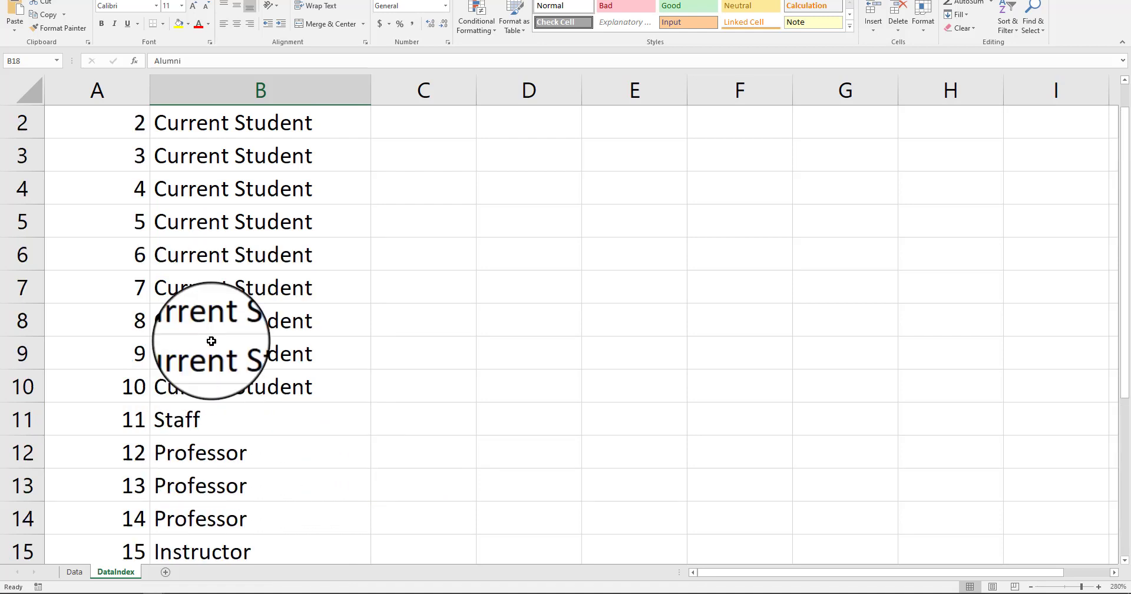
{"action": "scroll", "coordinate": [361, 378], "scroll_direction": "down", "scroll_amount": 2}
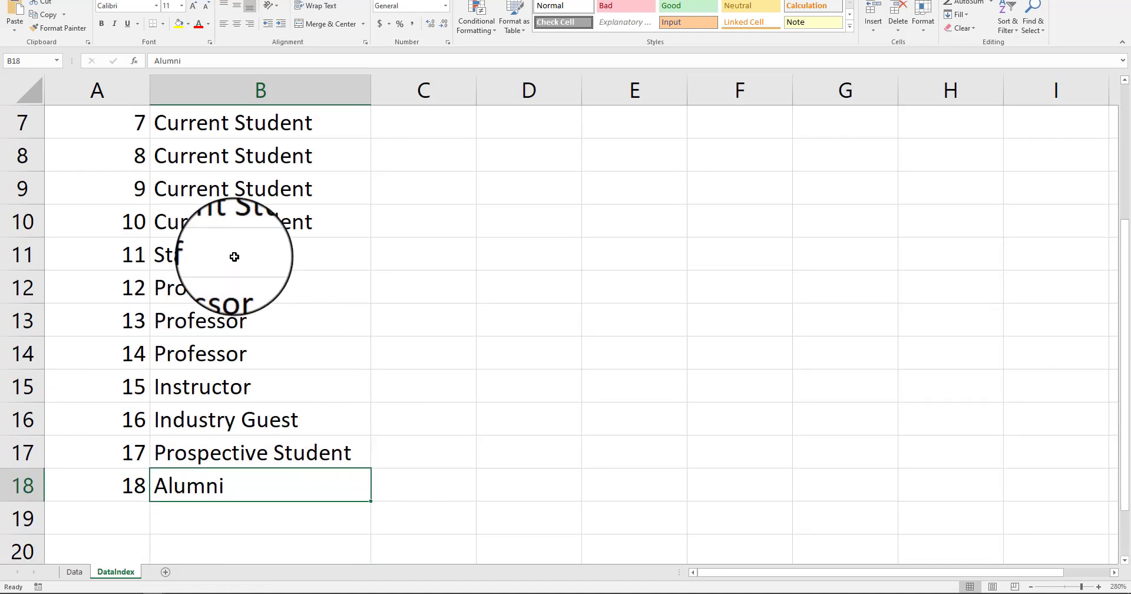
{"action": "left_click_drag", "start_coordinate": [234, 256], "coordinate": [229, 482]}
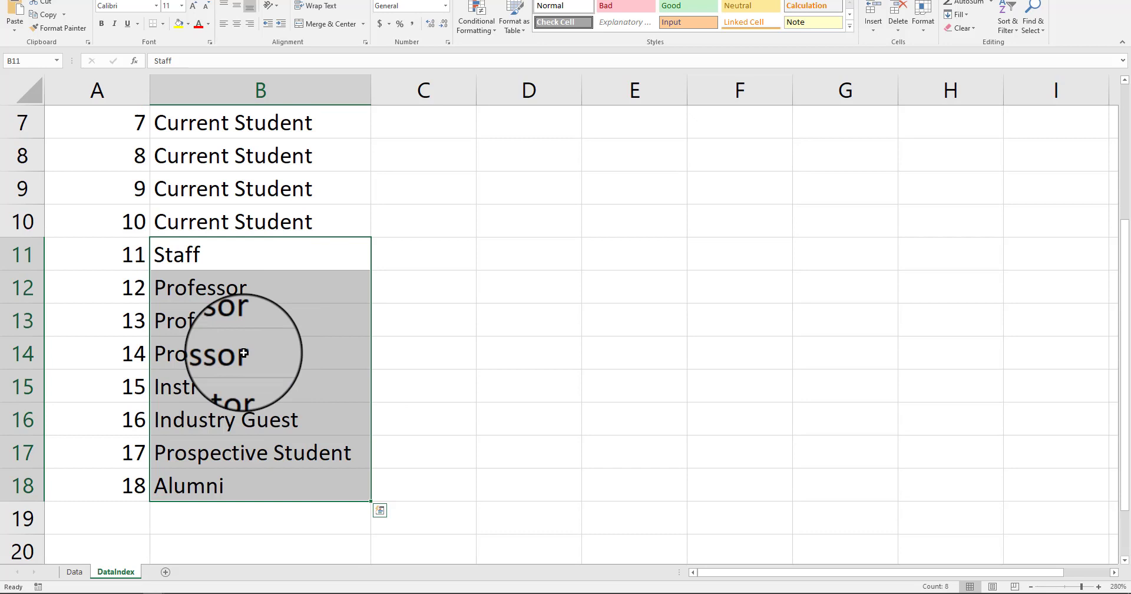
{"action": "left_click", "coordinate": [517, 325]}
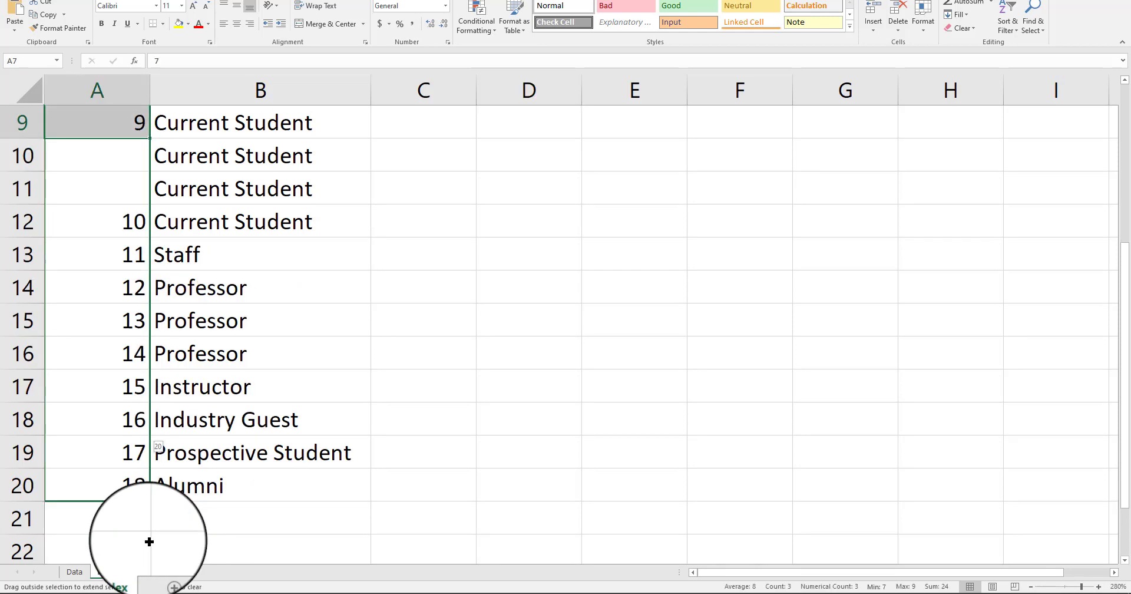
Extend the index series from A7:A9 down to A20 to renumber the lengthened list through 20.
{"action": "left_click_drag", "start_coordinate": [149, 538], "coordinate": [157, 499]}
{"action": "key", "text": "ctrl+Down"}
{"action": "scroll", "coordinate": [545, 395], "scroll_direction": "up", "scroll_amount": 3}
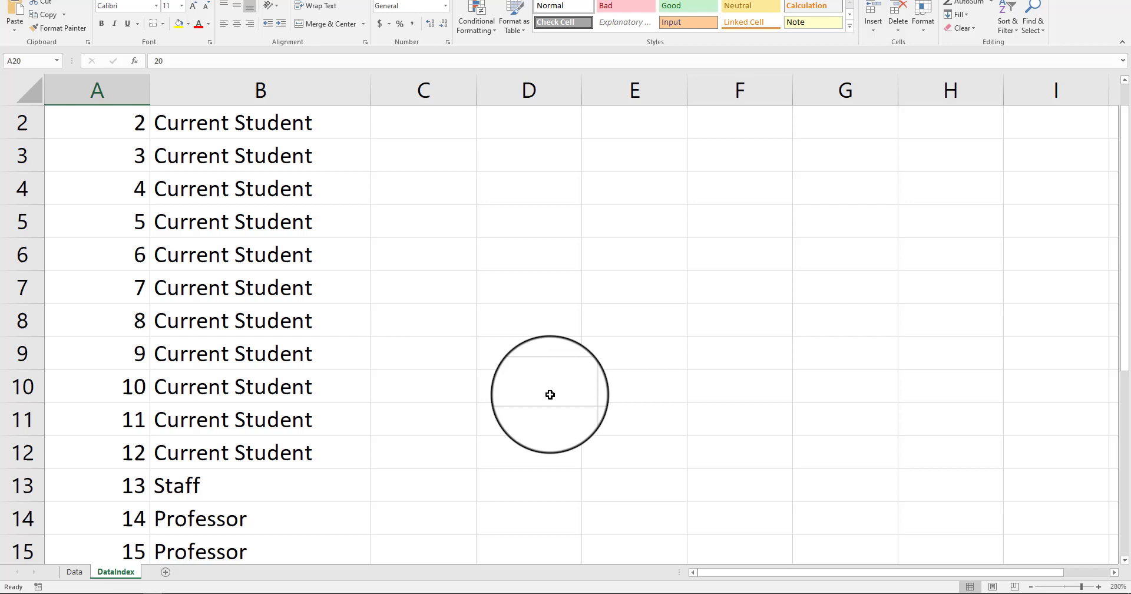
Return to the beginning of the Customer Type column on the Data sheet.
{"action": "left_click", "coordinate": [74, 571]}
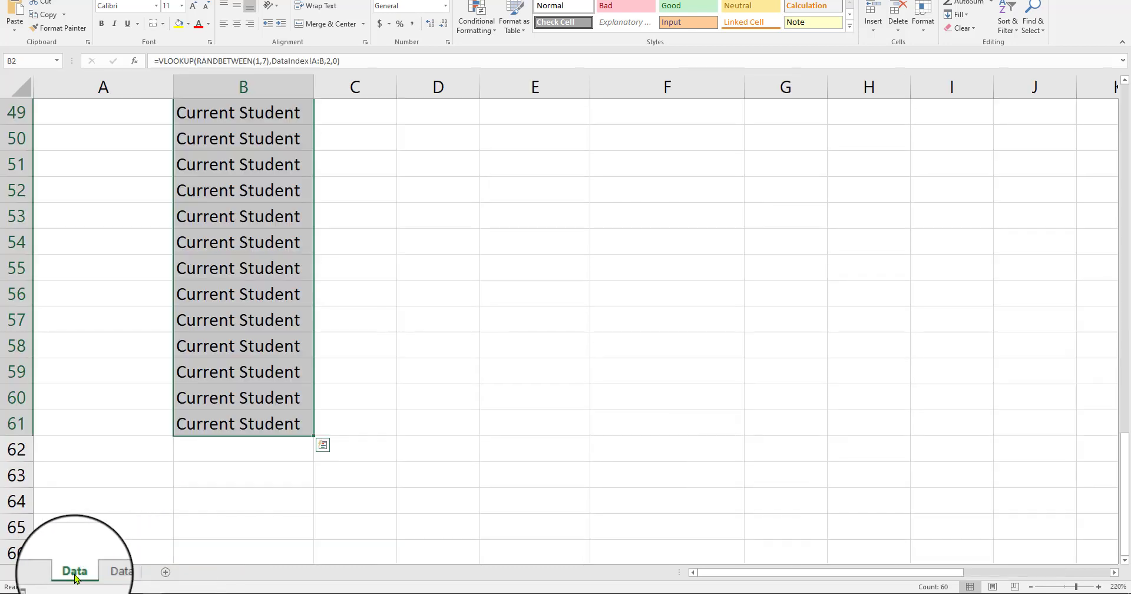
{"action": "scroll", "coordinate": [343, 304], "scroll_direction": "up", "scroll_amount": 10}
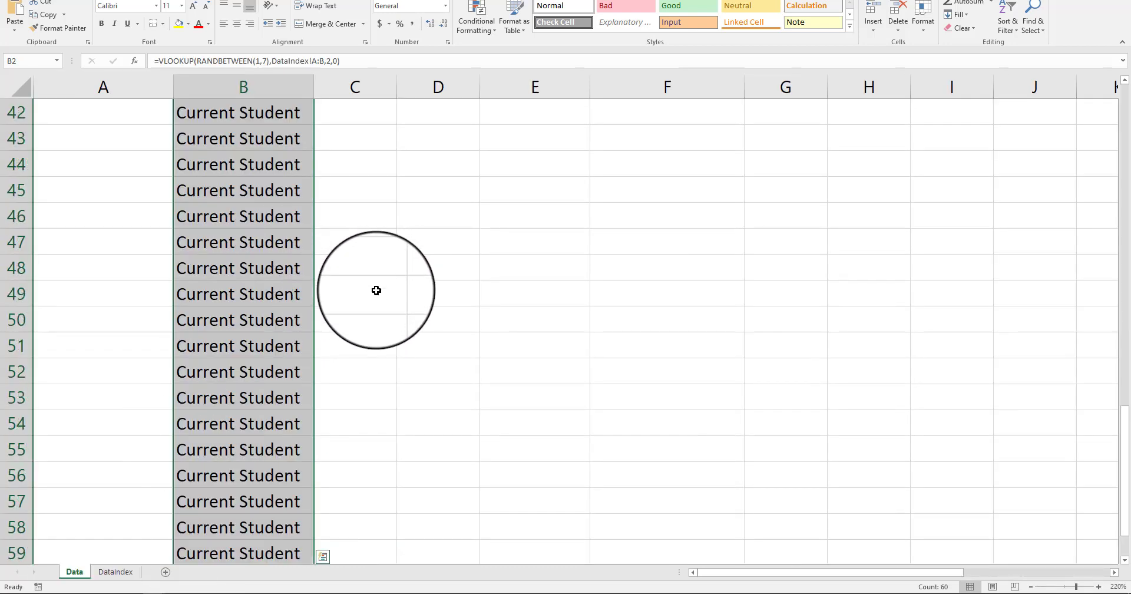
{"action": "left_click_drag", "start_coordinate": [1122, 288], "coordinate": [1123, 53]}
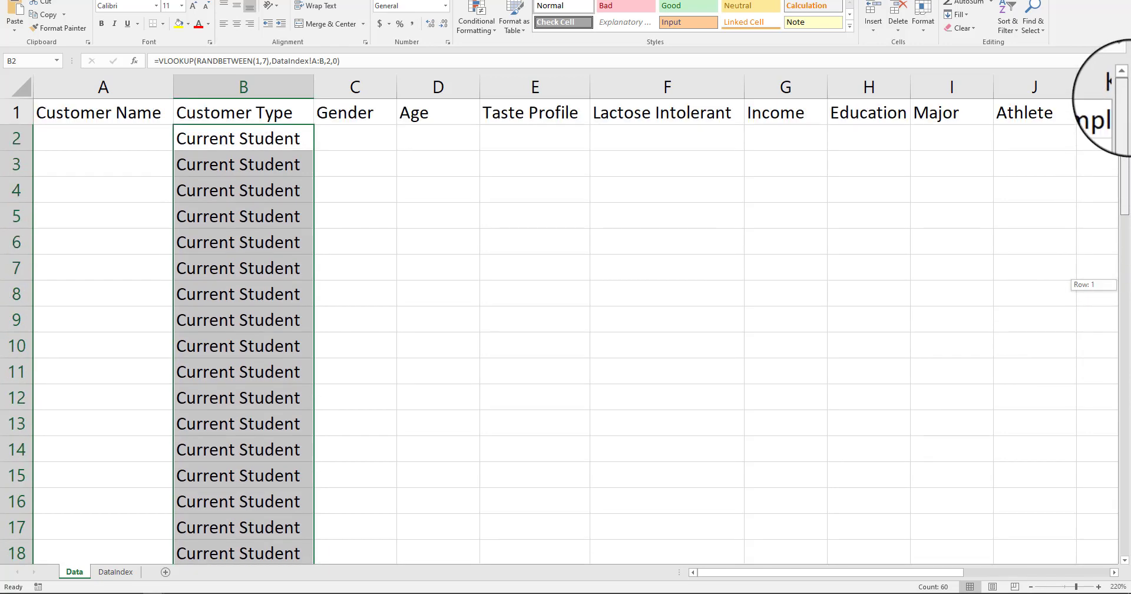
Try changing the RANDBETWEEN upper bound in the B3 formula with the cells down to B61 selected.
{"action": "left_click", "coordinate": [259, 167]}
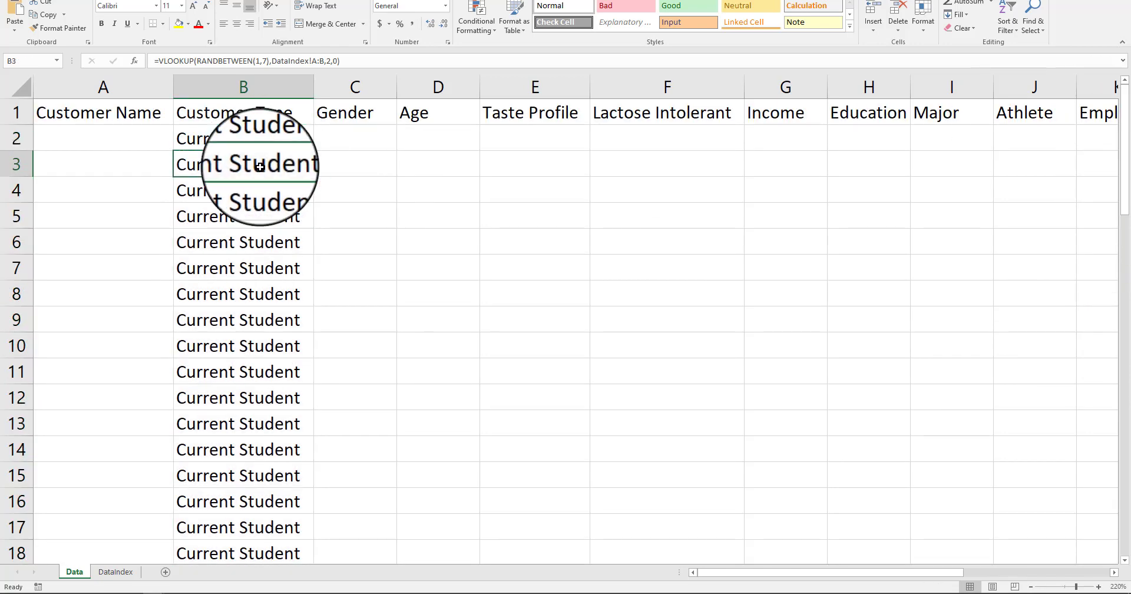
{"action": "key", "text": "ctrl+shift+Down"}
{"action": "key", "text": "Delete"}
{"action": "scroll", "coordinate": [260, 167], "scroll_direction": "up", "scroll_amount": 15}
{"action": "key", "text": "ctrl+v"}
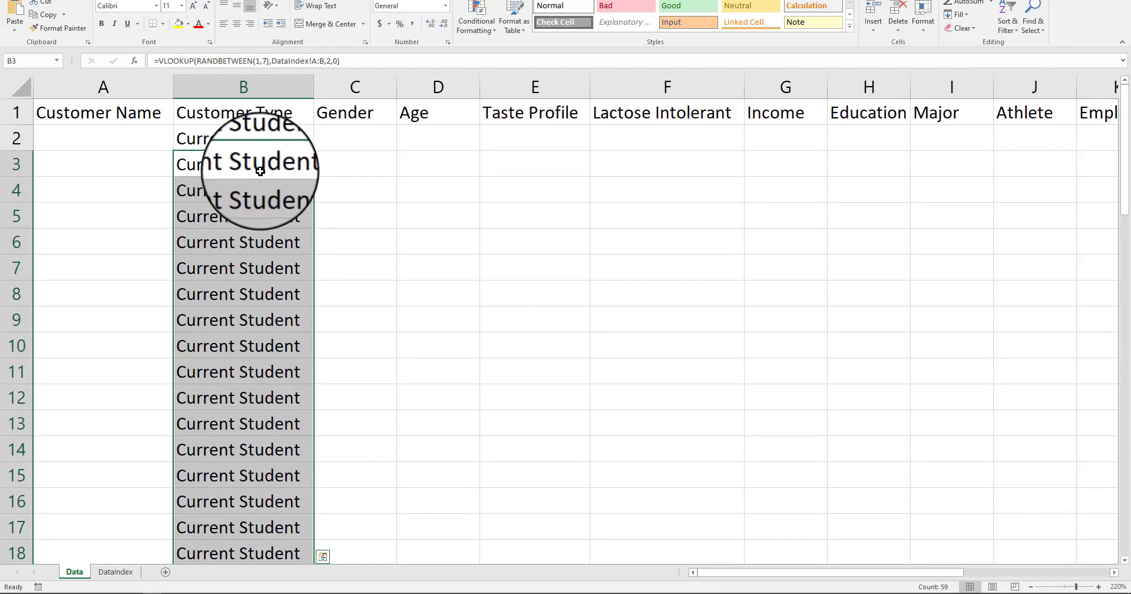
{"action": "left_click", "coordinate": [265, 61]}
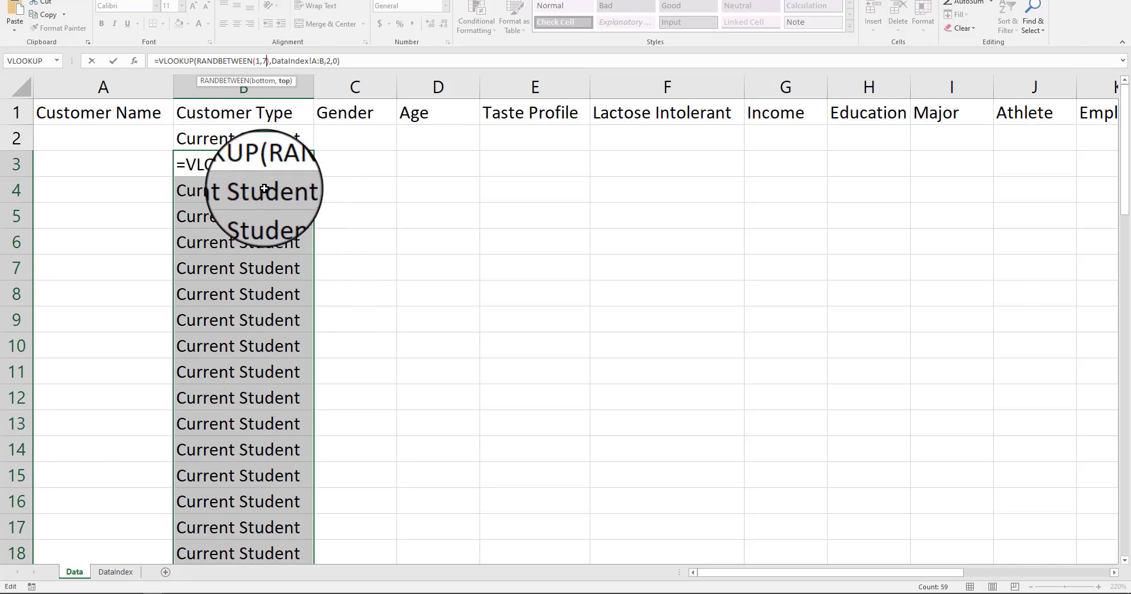
{"action": "key", "text": "BackSpace"}
{"action": "key", "text": "BackSpace"}
{"action": "type", "text": "7"}
{"action": "key", "text": "Return"}
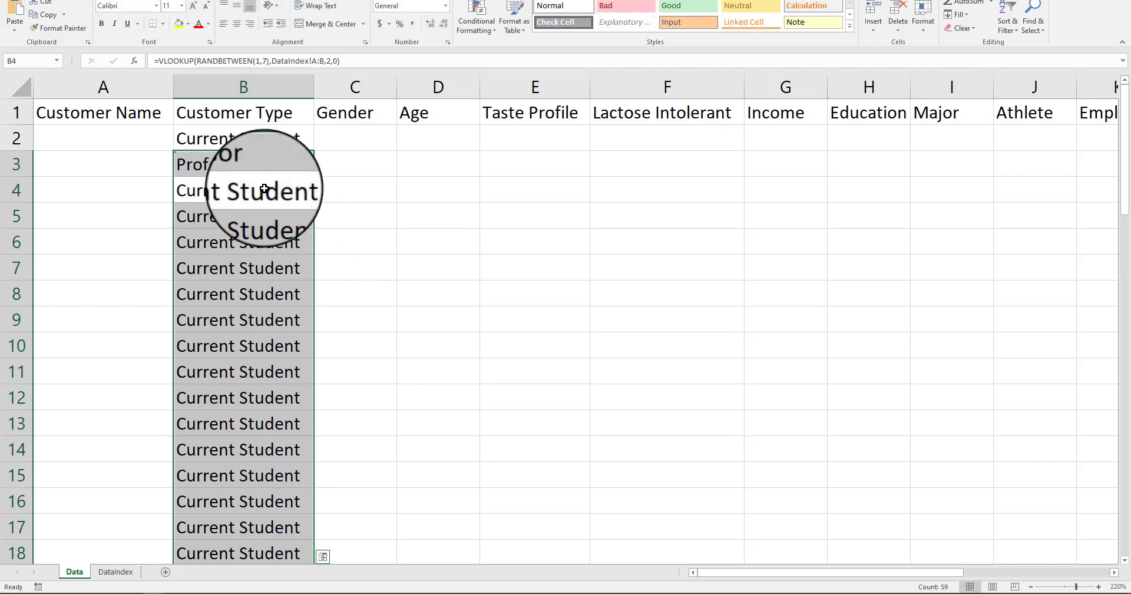
Set the RANDBETWEEN upper bound in B2 to 20 and fill the formula down the Customer Type column to B61.
{"action": "left_click", "coordinate": [271, 136]}
{"action": "left_click", "coordinate": [208, 60]}
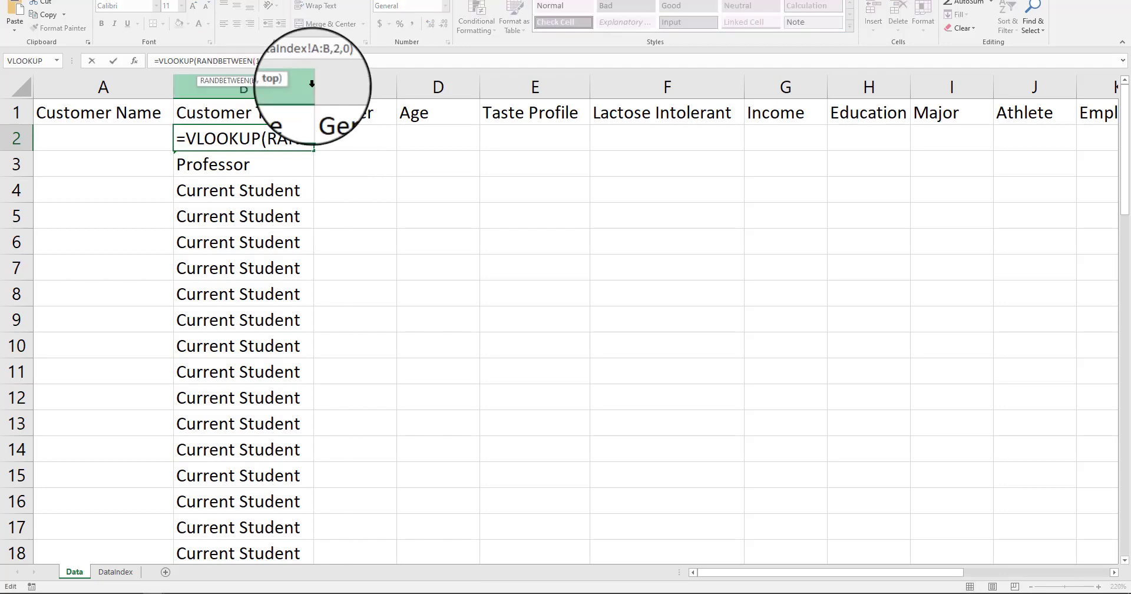
{"action": "key", "text": "ctrl+Return"}
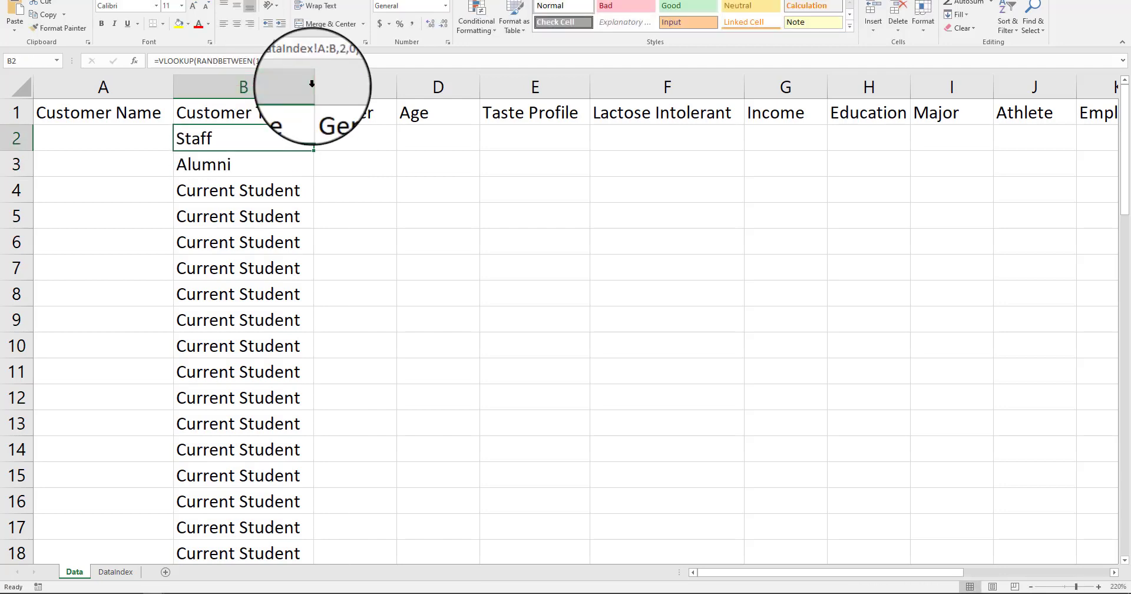
{"action": "double_click", "coordinate": [313, 150]}
{"action": "scroll", "coordinate": [462, 327], "scroll_direction": "down", "scroll_amount": 4}
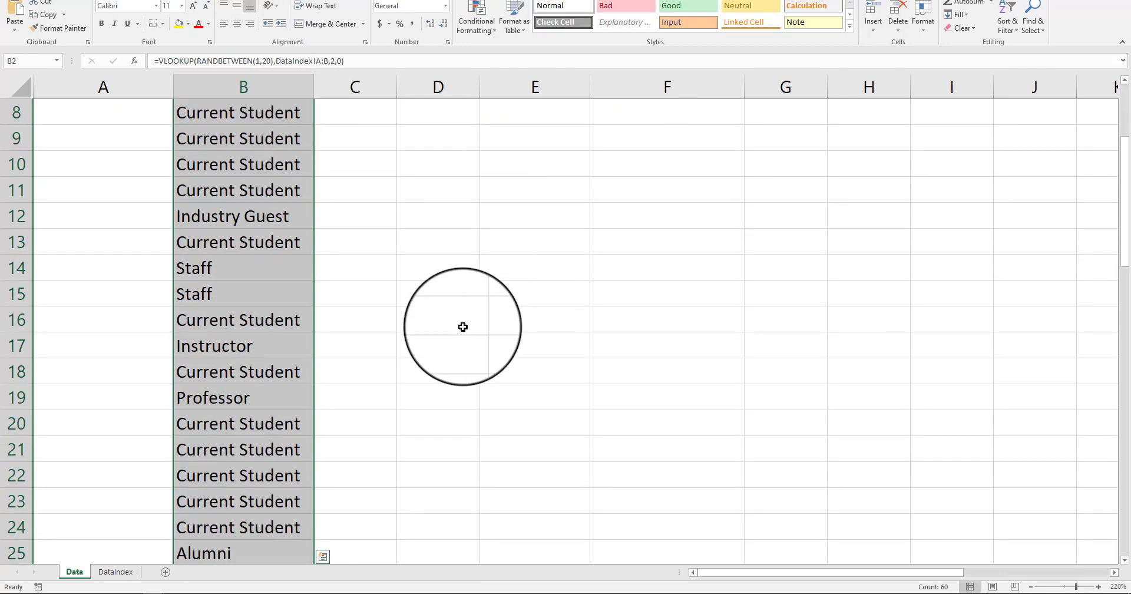
{"action": "scroll", "coordinate": [463, 327], "scroll_direction": "down", "scroll_amount": 6}
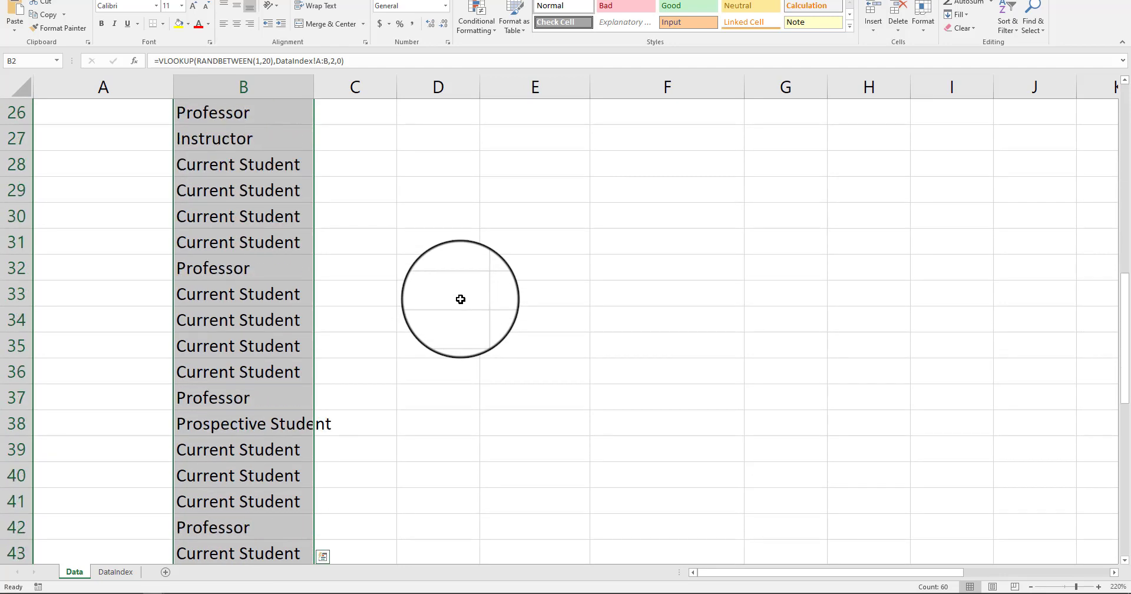
{"action": "scroll", "coordinate": [459, 297], "scroll_direction": "down", "scroll_amount": 6}
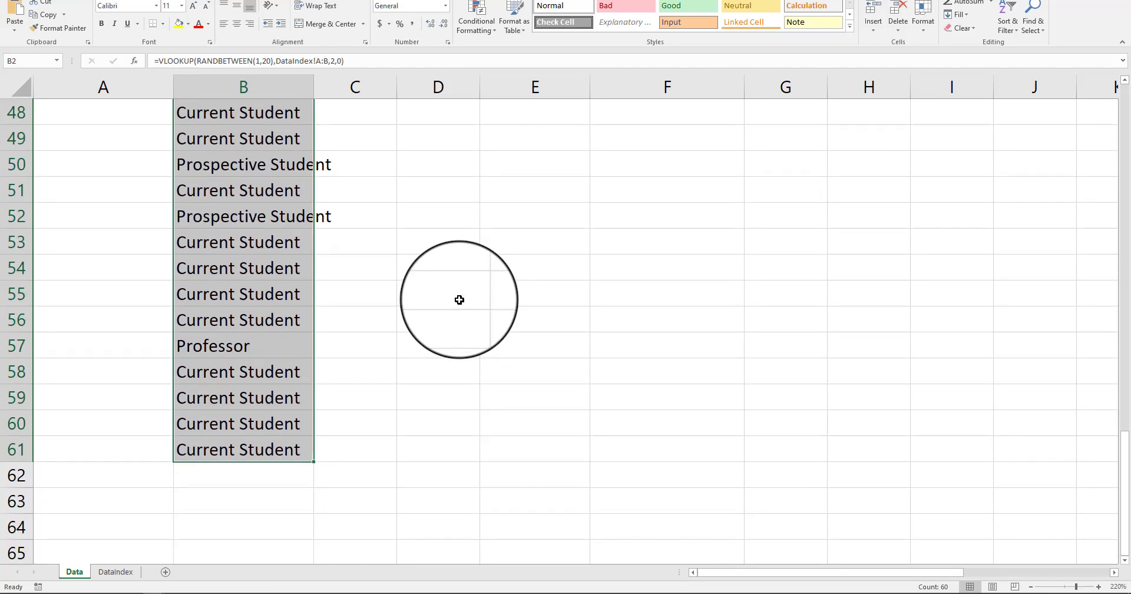
{"action": "scroll", "coordinate": [456, 292], "scroll_direction": "up", "scroll_amount": 3}
{"action": "scroll", "coordinate": [455, 292], "scroll_direction": "up", "scroll_amount": 13}
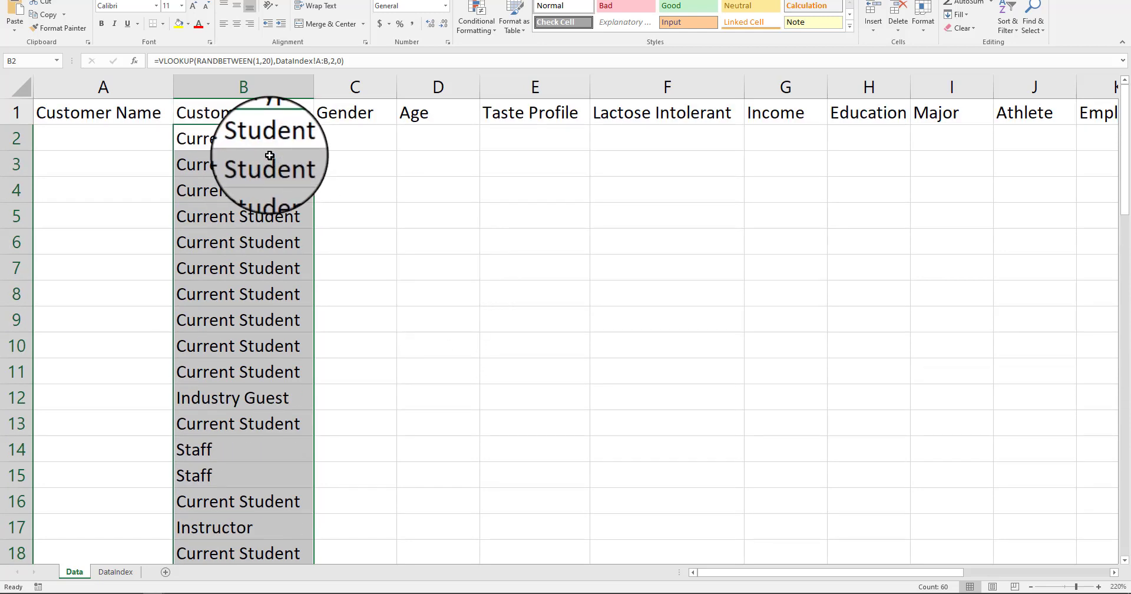
Replace the RANDBETWEEN bounds 1 and 20 in the B2 formula with MIN and MAX of column A on DataIndex.
{"action": "left_click", "coordinate": [264, 60]}
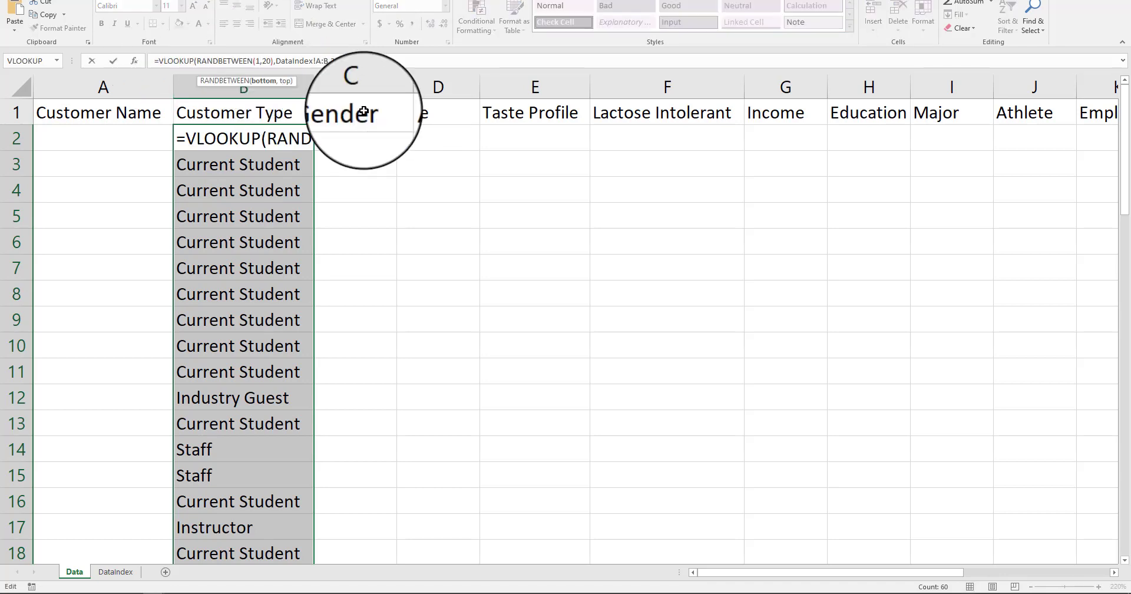
{"action": "type", "text": "min("}
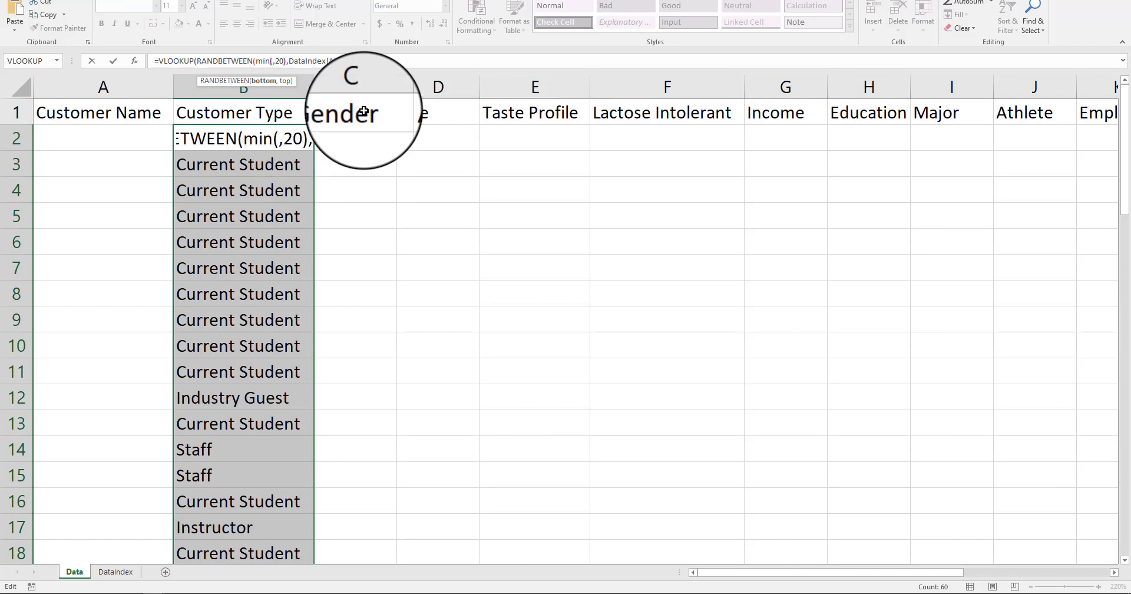
{"action": "left_click", "coordinate": [115, 572]}
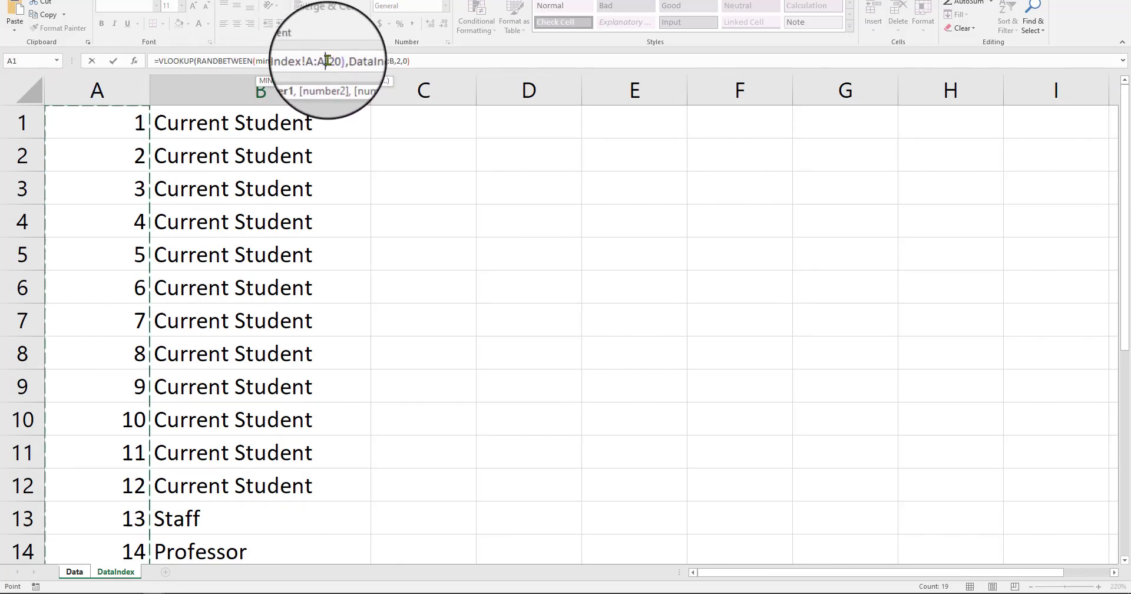
{"action": "double_click", "coordinate": [332, 61]}
{"action": "type", "text": "max("}
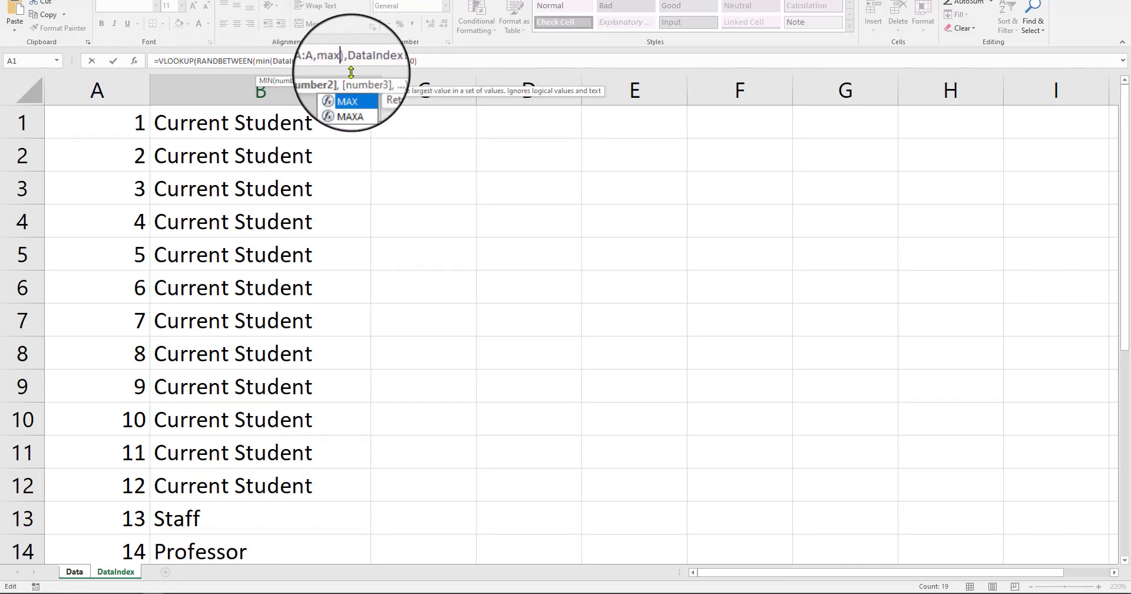
{"action": "left_click", "coordinate": [83, 91]}
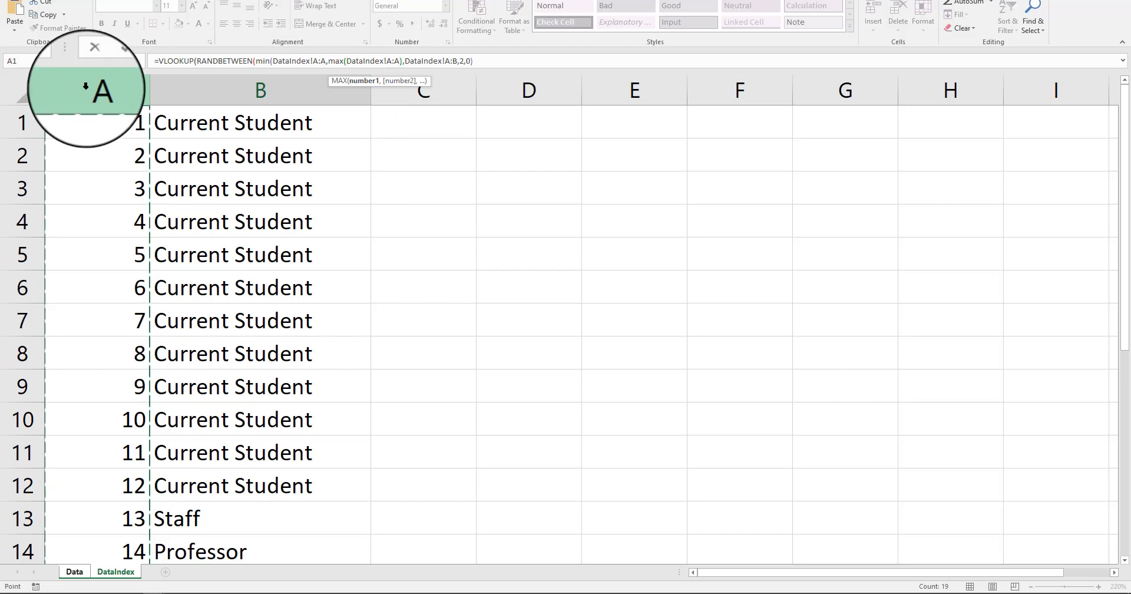
{"action": "key", "text": "Return"}
{"action": "key", "text": "Return"}
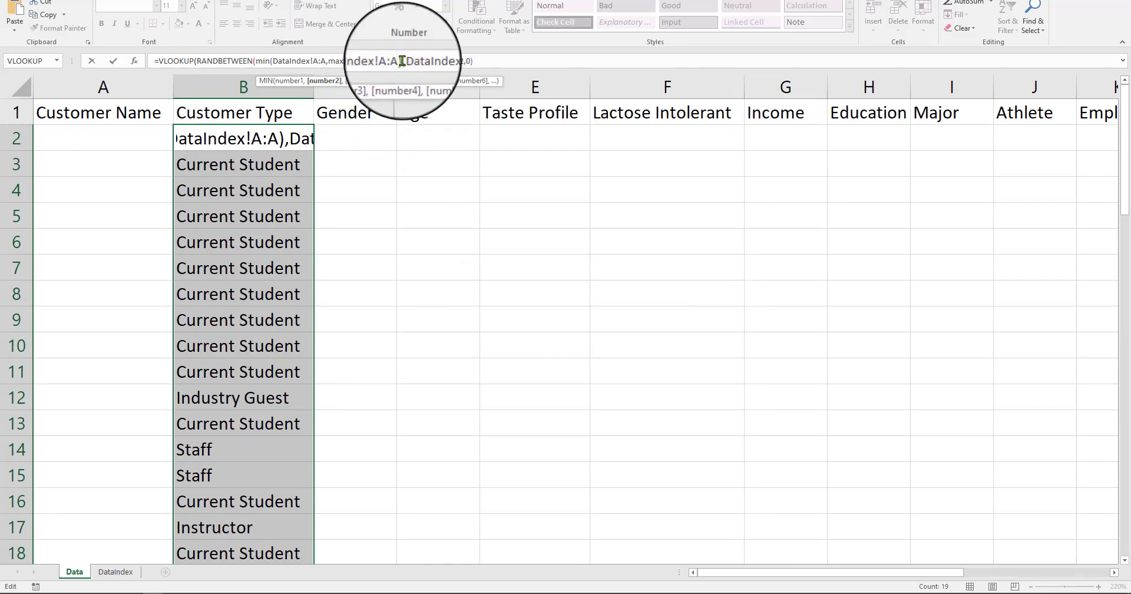
Correct the parentheses in the B2 formula so it contains RANDBETWEEN(MIN(DataIndex!A:A),MAX(DataIndex!A:A)).
{"action": "key", "text": "Return"}
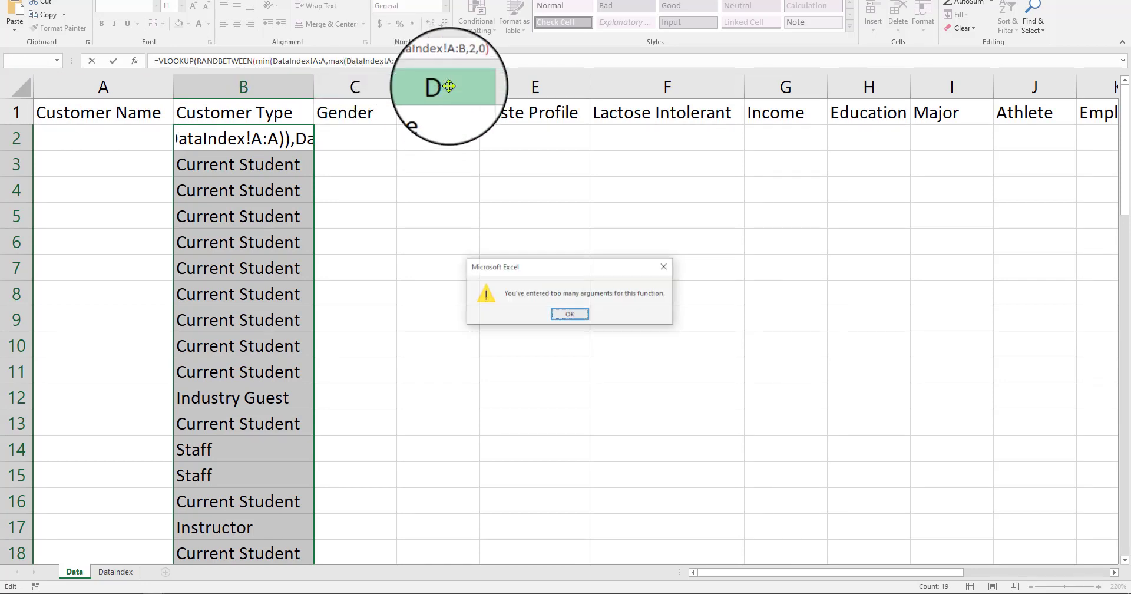
{"action": "key", "text": "Return"}
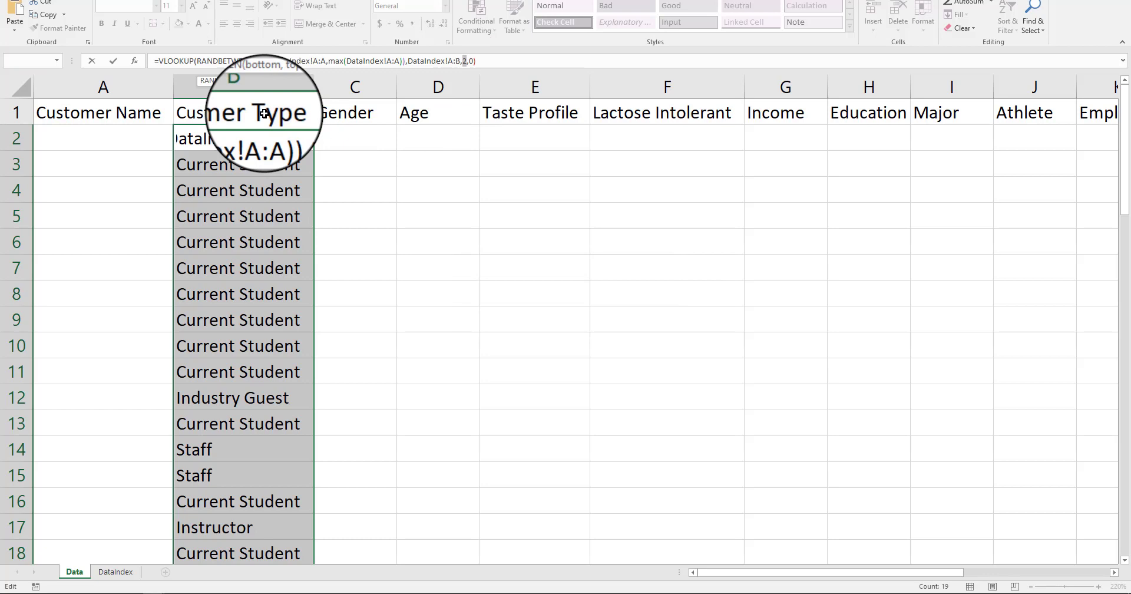
{"action": "left_click", "coordinate": [417, 60]}
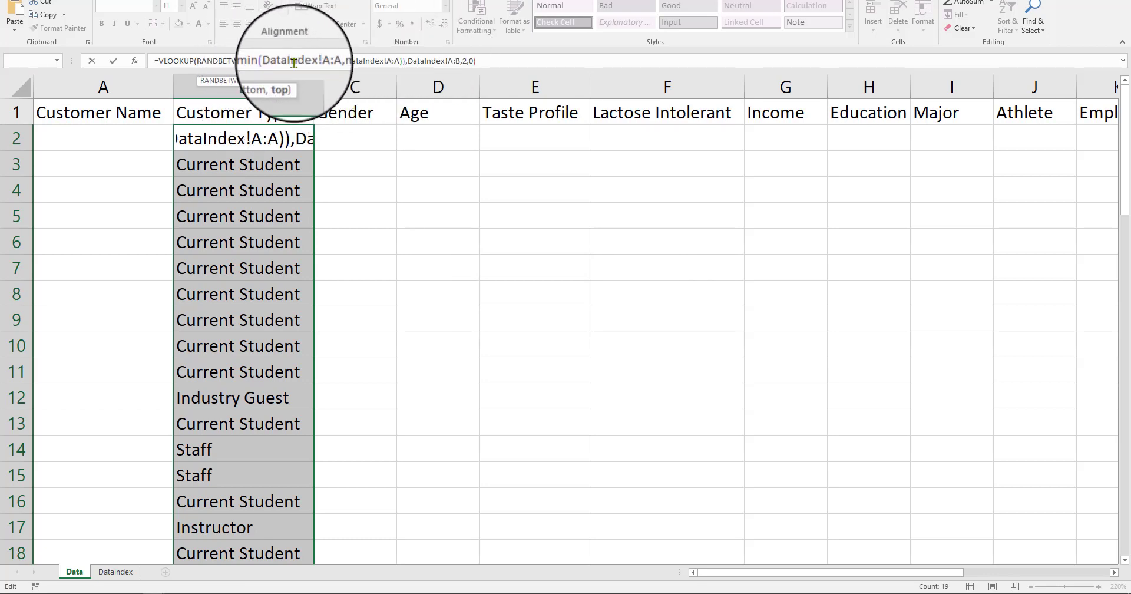
{"action": "left_click", "coordinate": [326, 59]}
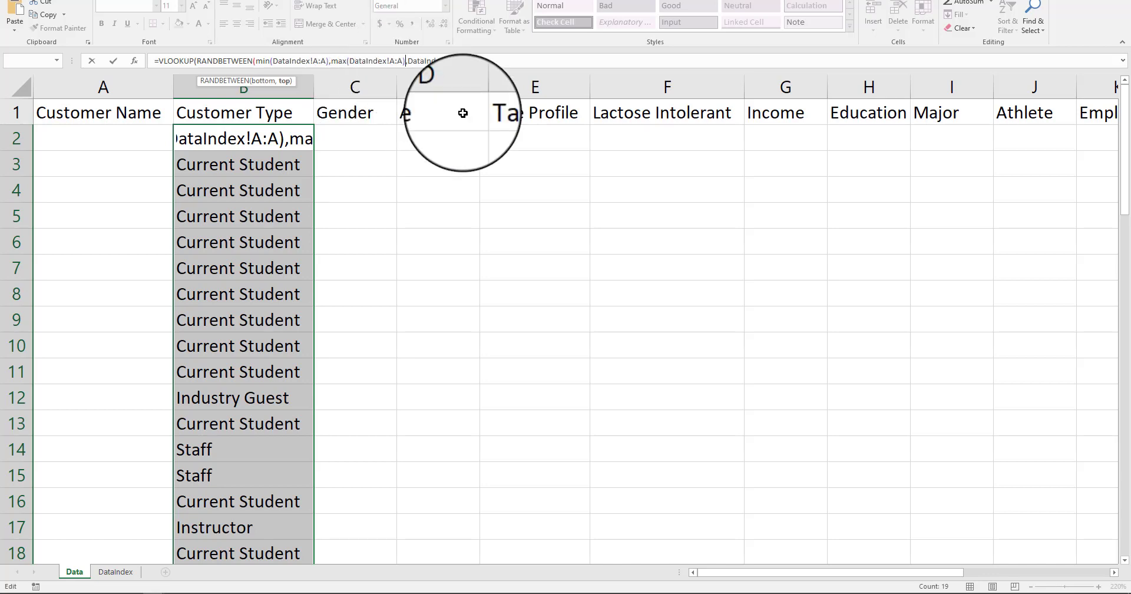
{"action": "key", "text": "Return"}
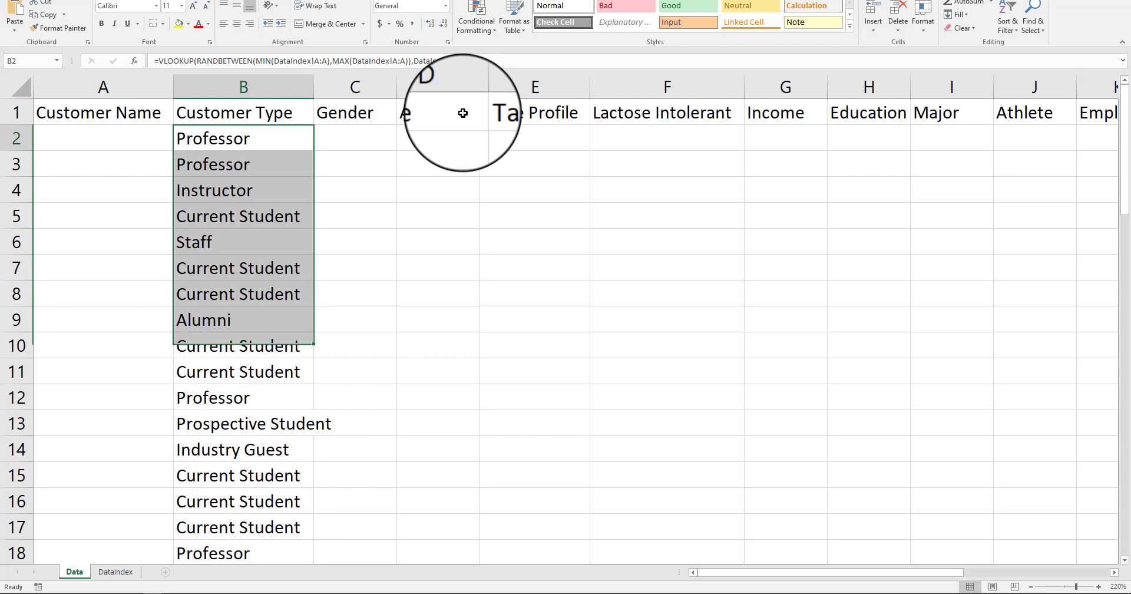
Fill the MIN and MAX based formula from B2 down the Customer Type column to B61.
{"action": "key", "text": "shift+BackSpace"}
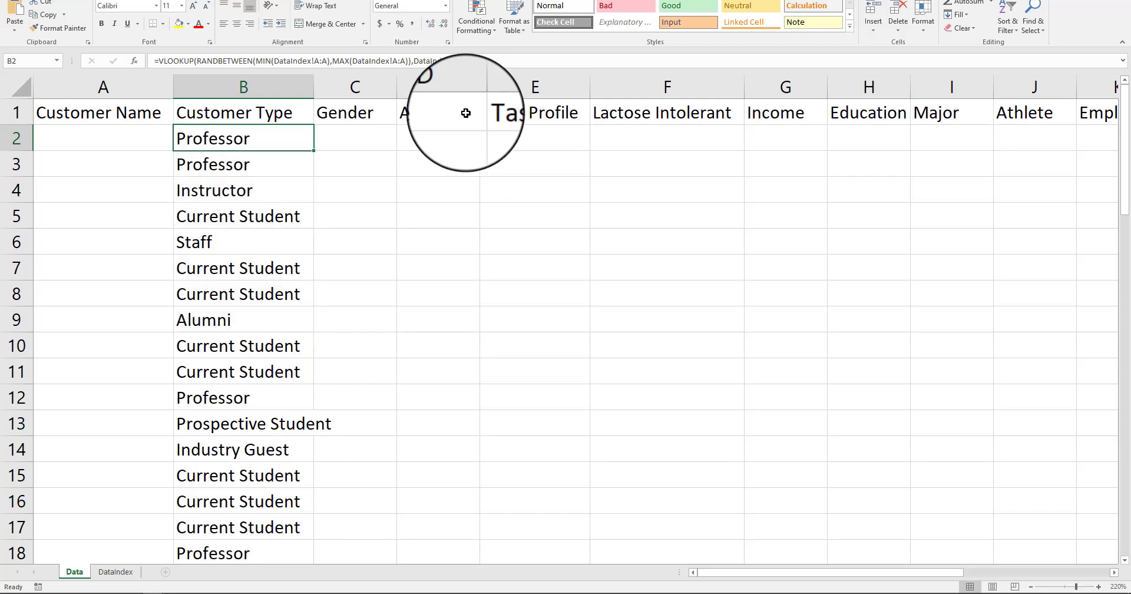
{"action": "double_click", "coordinate": [314, 149]}
{"action": "scroll", "coordinate": [320, 292], "scroll_direction": "down", "scroll_amount": 2}
{"action": "scroll", "coordinate": [364, 224], "scroll_direction": "up", "scroll_amount": 2}
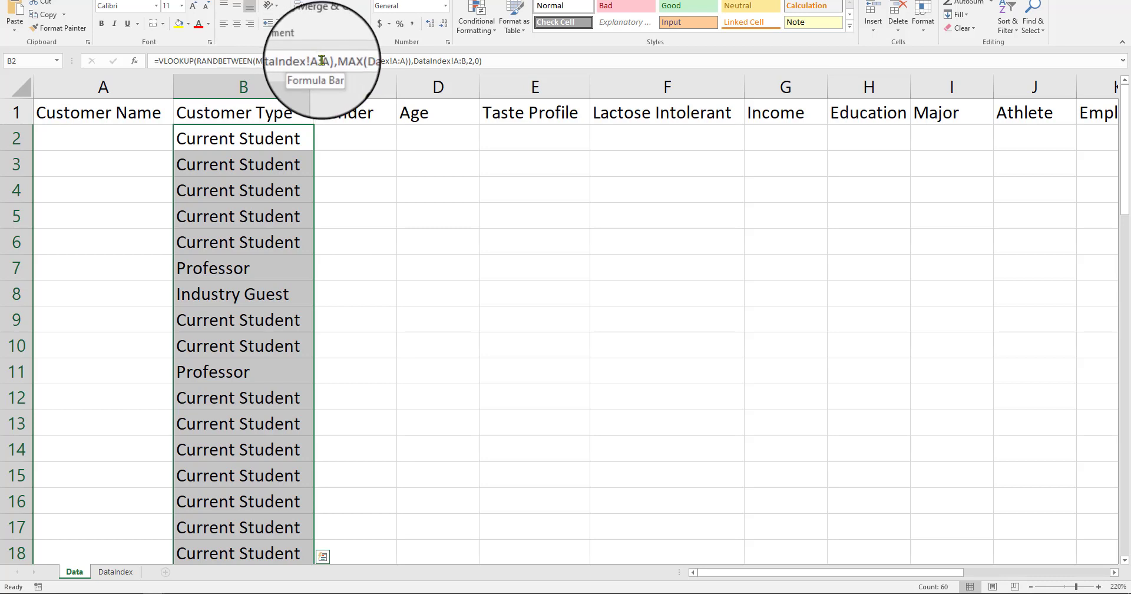
Review the random customer types on the Data sheet, the empty columns from Gender onward and the DataIndex list.
{"action": "left_click_drag", "start_coordinate": [354, 139], "coordinate": [980, 210]}
{"action": "left_click", "coordinate": [298, 144]}
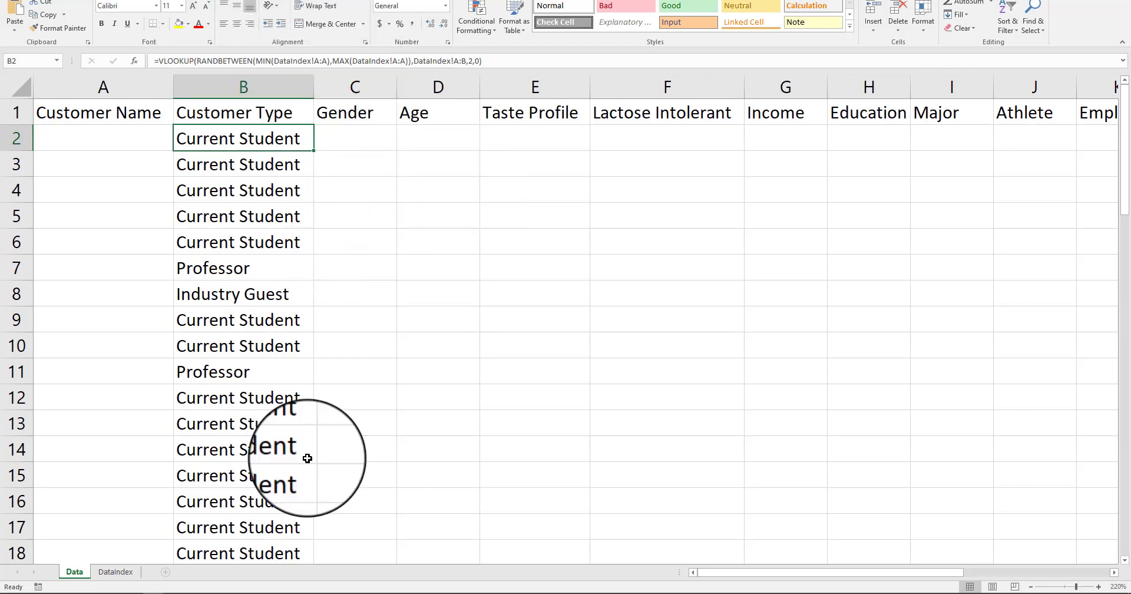
{"action": "left_click_drag", "start_coordinate": [355, 143], "coordinate": [355, 347]}
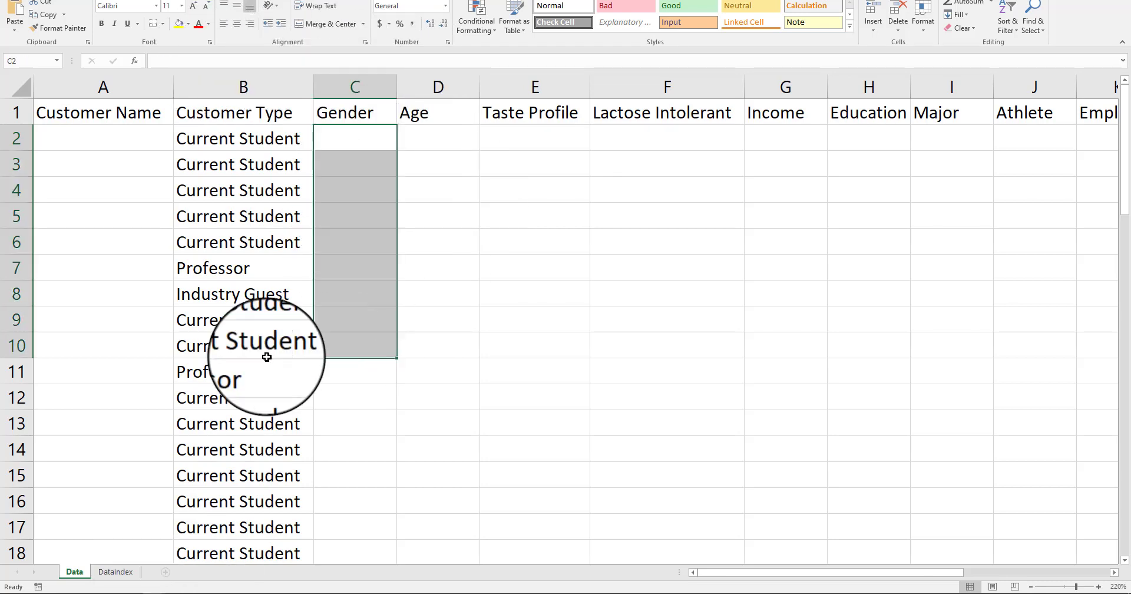
{"action": "left_click", "coordinate": [124, 569]}
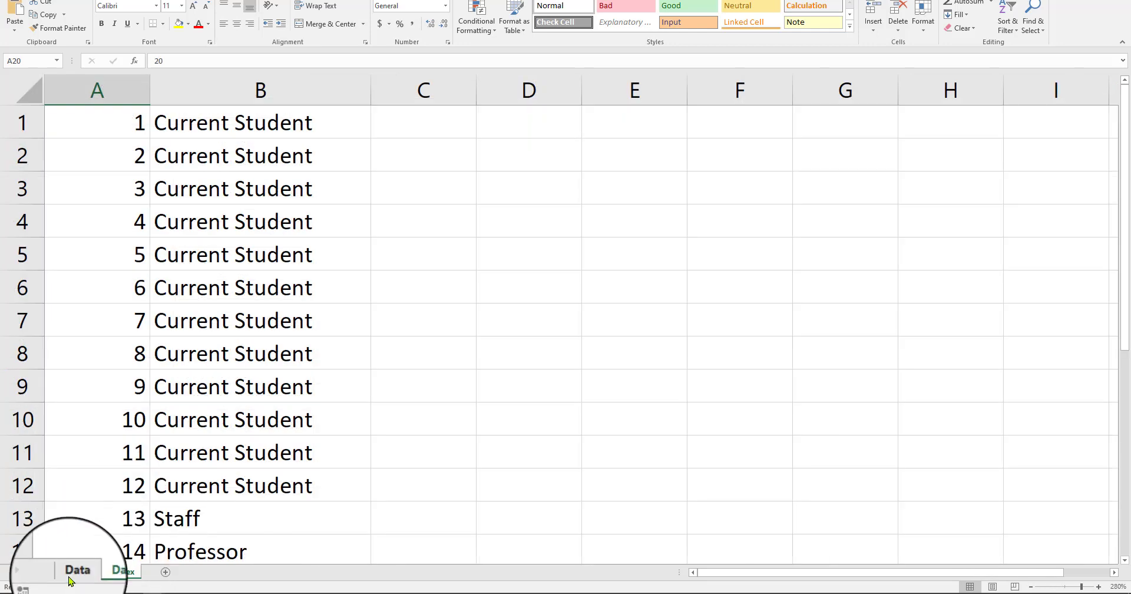
{"action": "left_click", "coordinate": [69, 578]}
{"action": "left_click", "coordinate": [626, 160]}
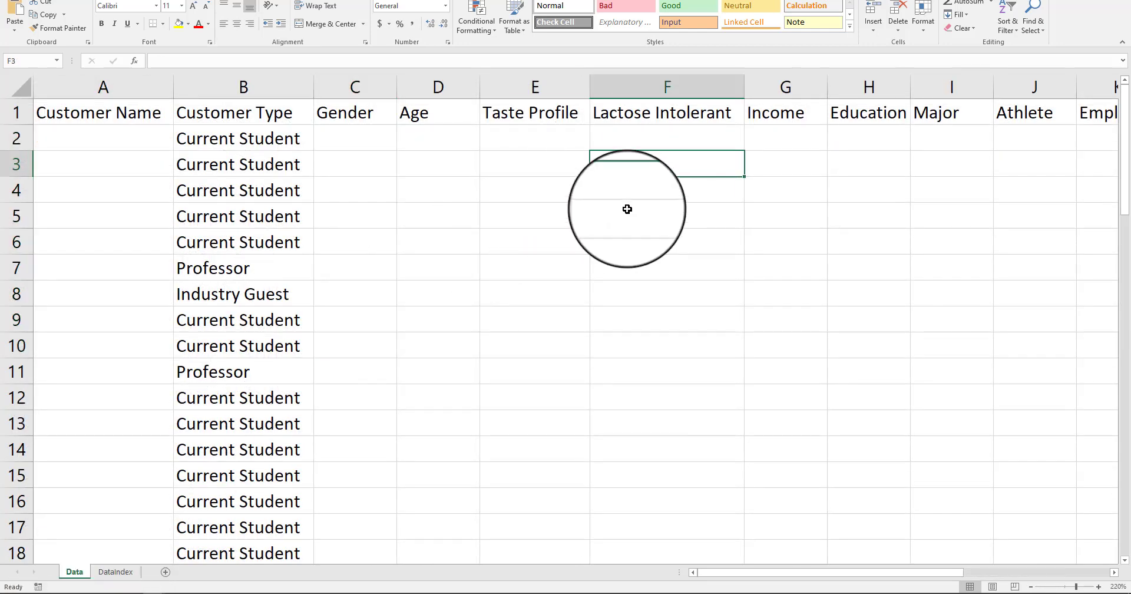
{"action": "left_click", "coordinate": [644, 139]}
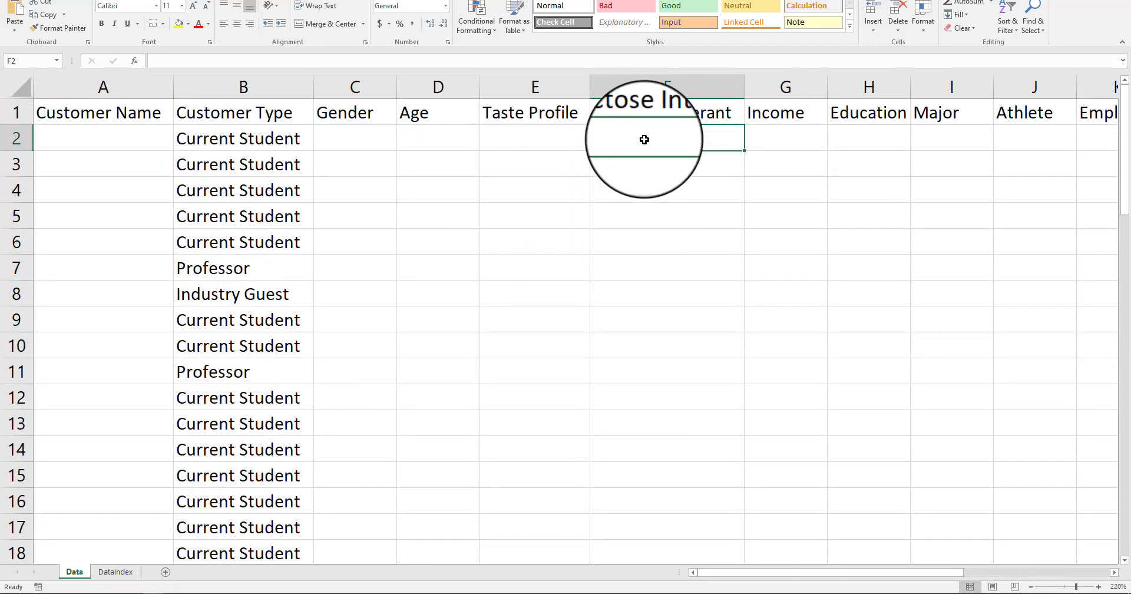
{"action": "left_click", "coordinate": [404, 172]}
{"action": "scroll", "coordinate": [270, 245], "scroll_direction": "down", "scroll_amount": 6}
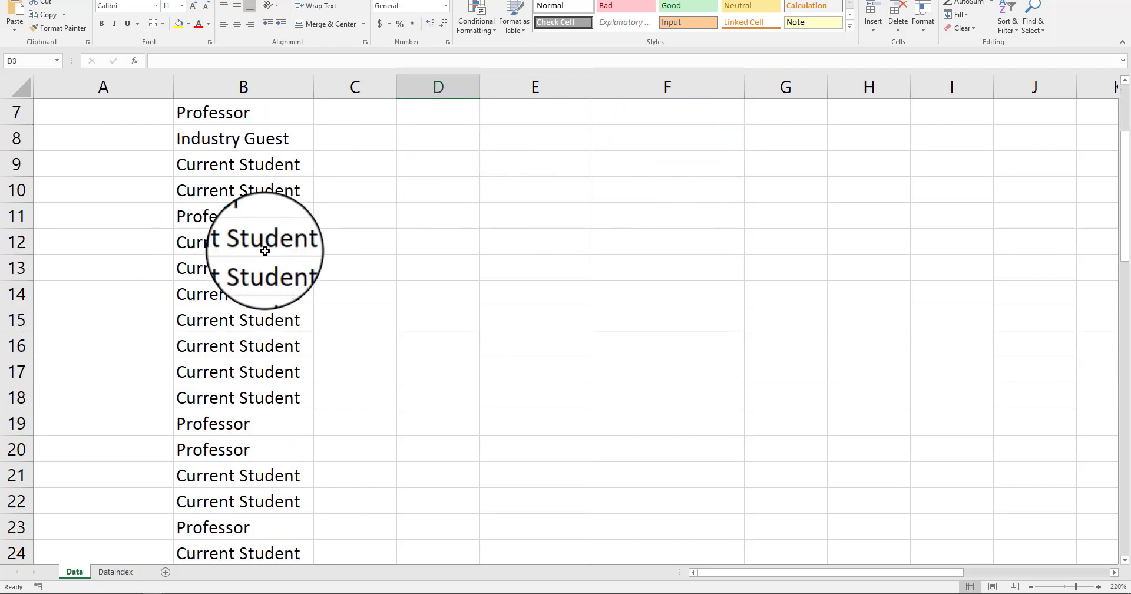
{"action": "scroll", "coordinate": [270, 245], "scroll_direction": "up", "scroll_amount": 6}
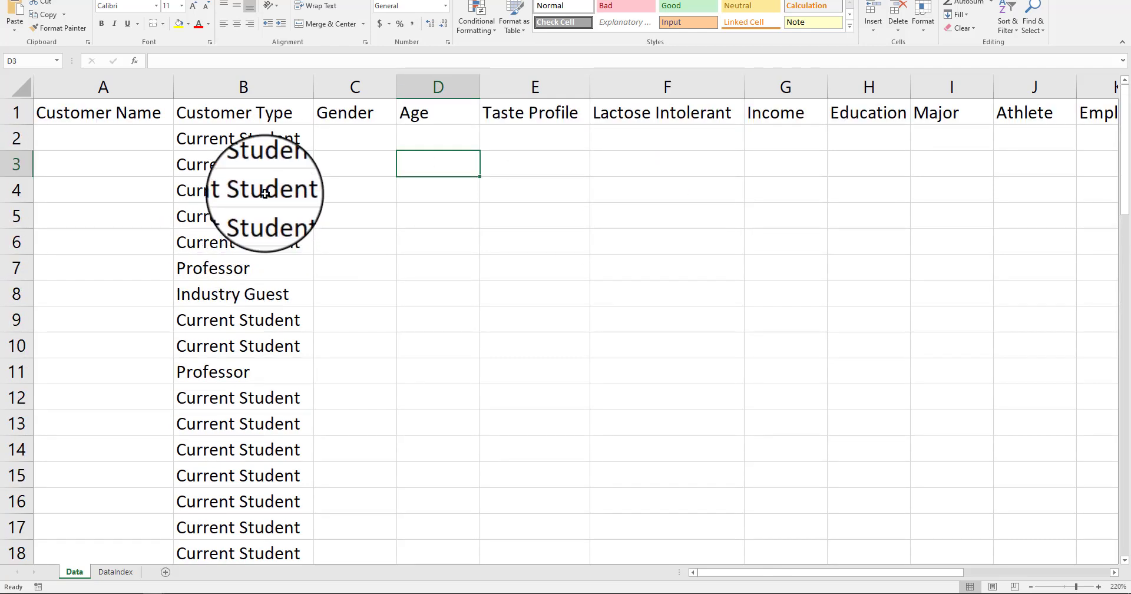
{"action": "left_click", "coordinate": [254, 165]}
{"action": "left_click", "coordinate": [115, 571]}
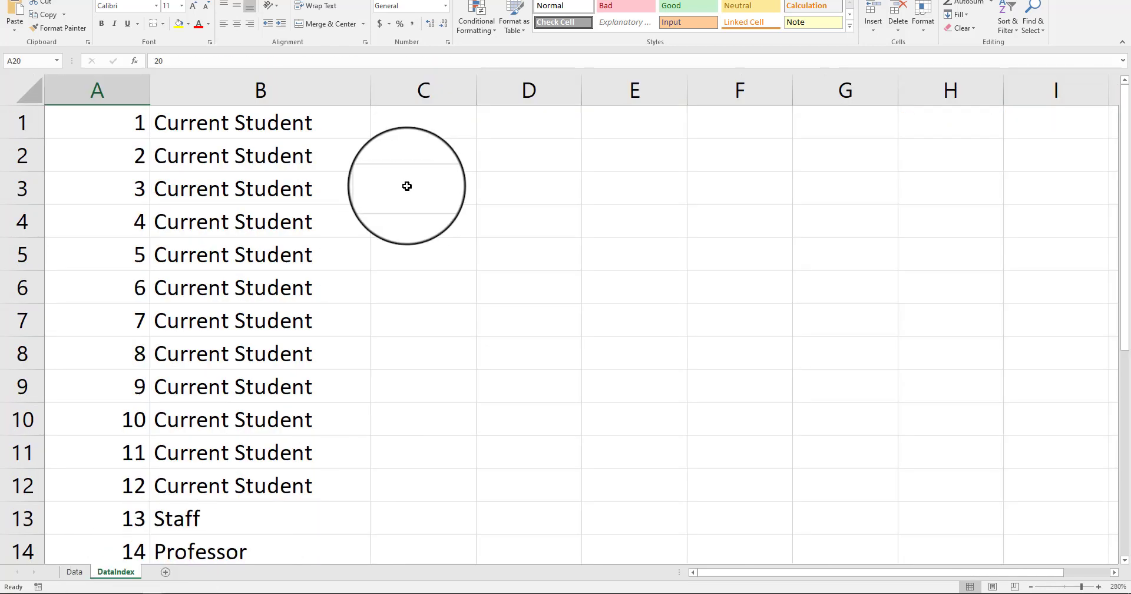
{"action": "left_click", "coordinate": [75, 571]}
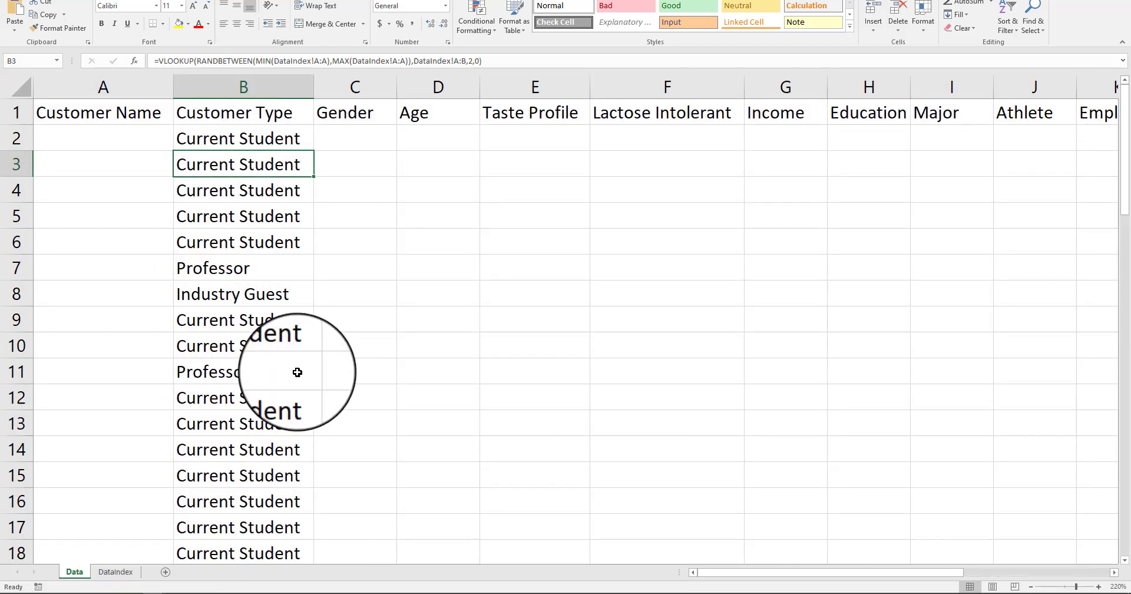
Recalculate the sheet from empty cells in the Gender, Age and Taste Profile columns to check how the random customer types change.
{"action": "left_click", "coordinate": [419, 232]}
{"action": "left_click", "coordinate": [247, 138]}
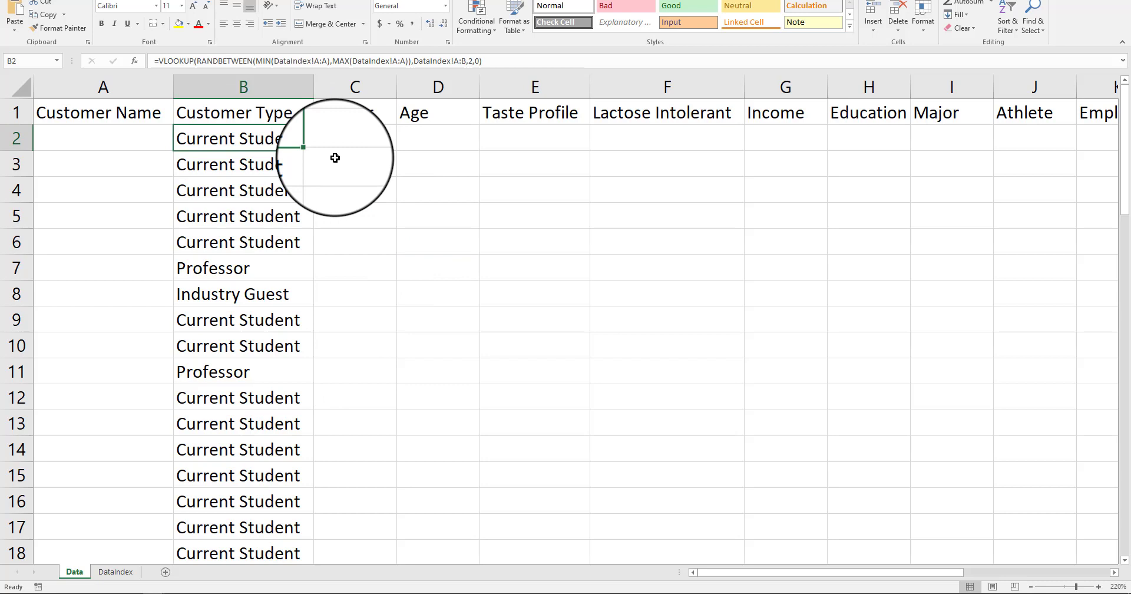
{"action": "left_click", "coordinate": [338, 139]}
{"action": "key", "text": "Return"}
{"action": "left_click", "coordinate": [462, 139]}
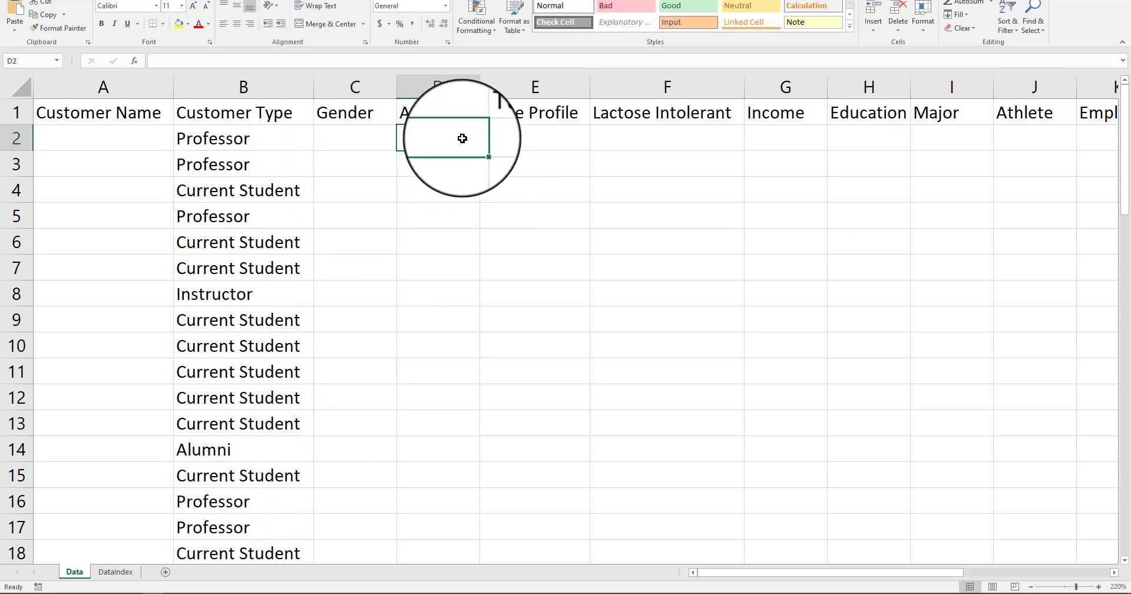
{"action": "key", "text": "Return"}
{"action": "double_click", "coordinate": [541, 148]}
{"action": "key", "text": "Return"}
{"action": "left_click", "coordinate": [495, 189]}
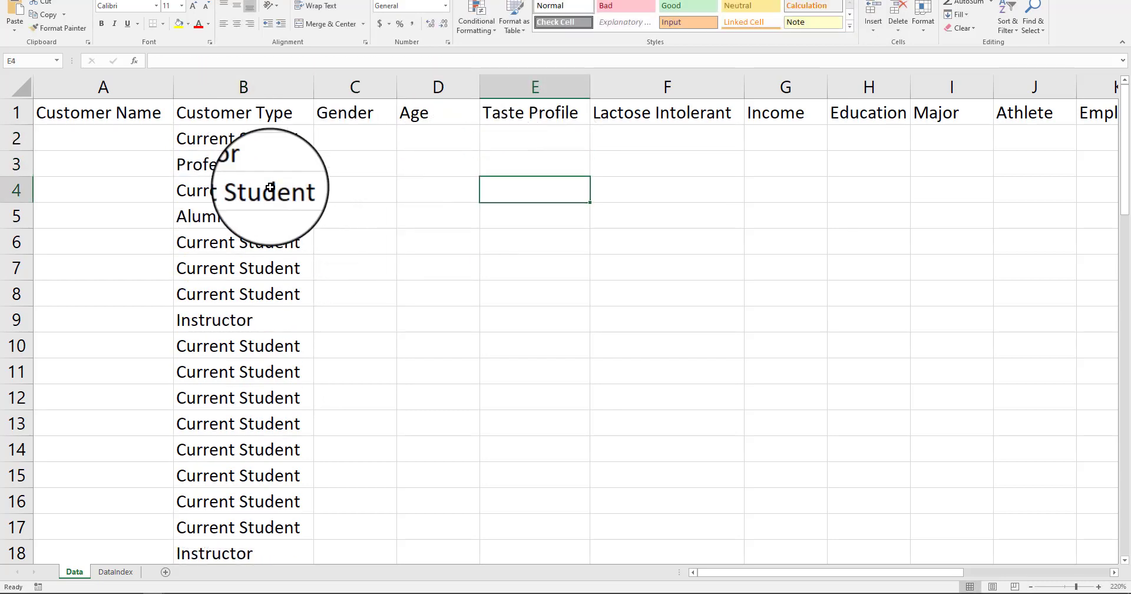
{"action": "left_click", "coordinate": [270, 189]}
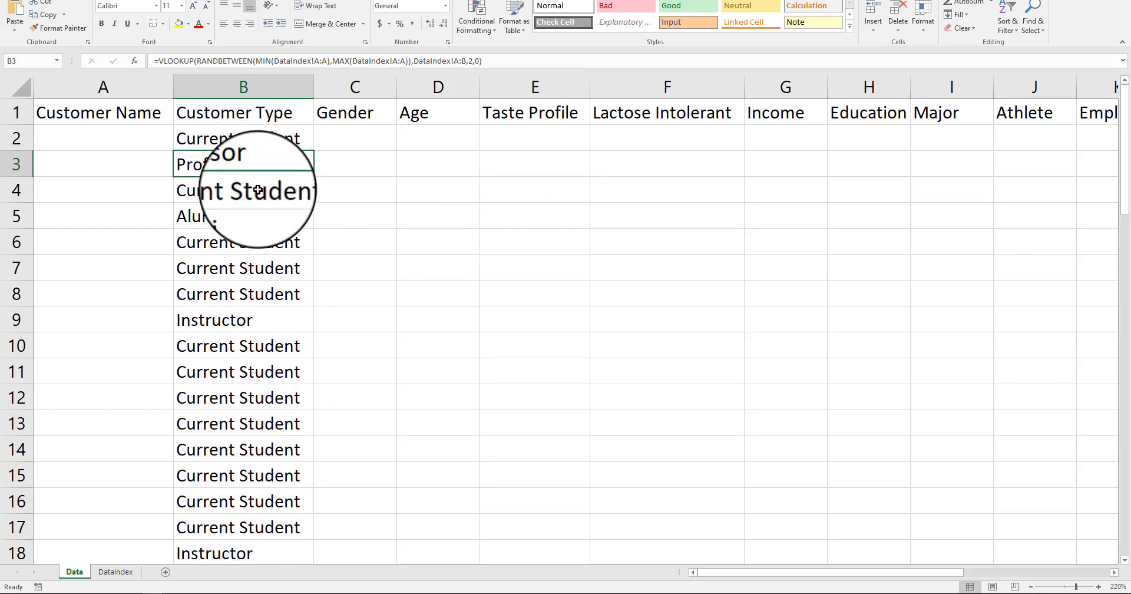
{"action": "left_click_drag", "start_coordinate": [250, 159], "coordinate": [182, 445]}
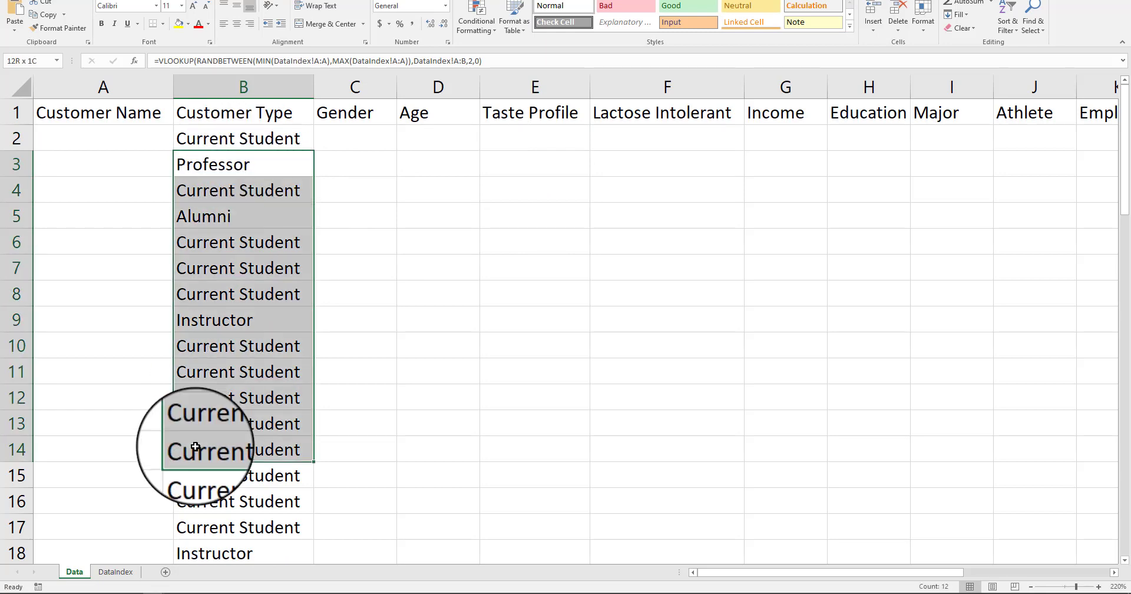
{"action": "left_click", "coordinate": [227, 370]}
{"action": "left_click", "coordinate": [353, 370]}
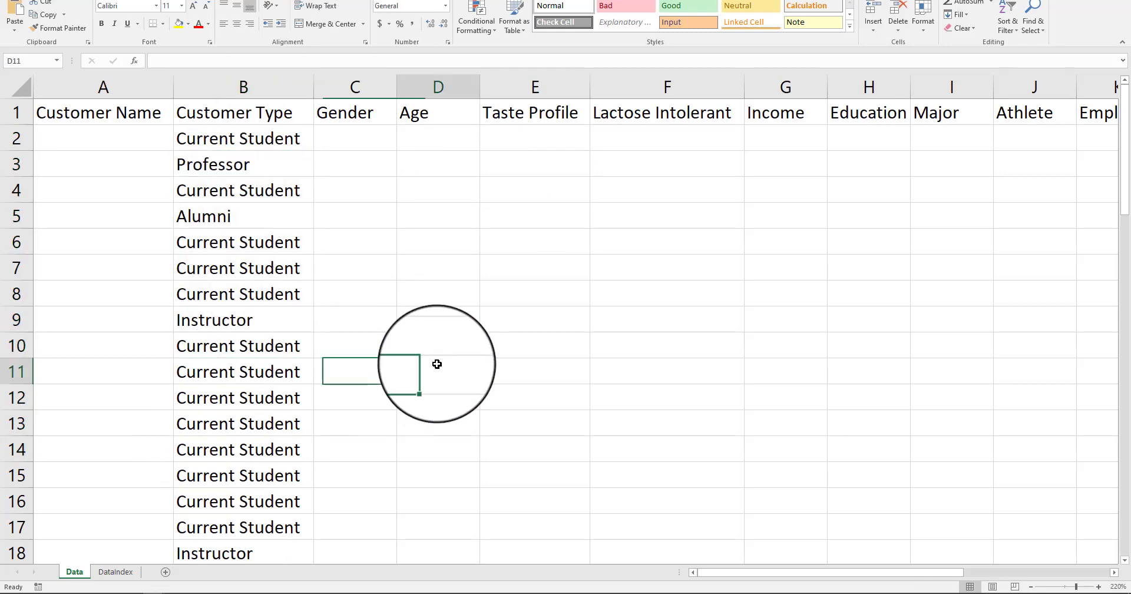
{"action": "left_click", "coordinate": [533, 371]}
{"action": "left_click_drag", "start_coordinate": [636, 379], "coordinate": [338, 379]}
{"action": "left_click", "coordinate": [408, 337]}
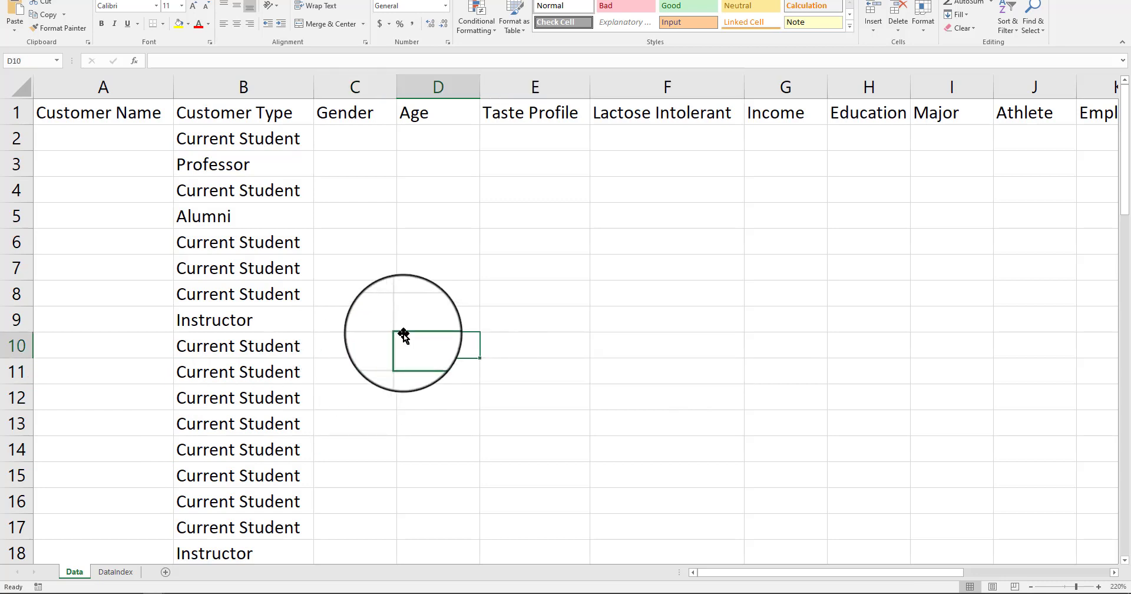
{"action": "left_click", "coordinate": [415, 141]}
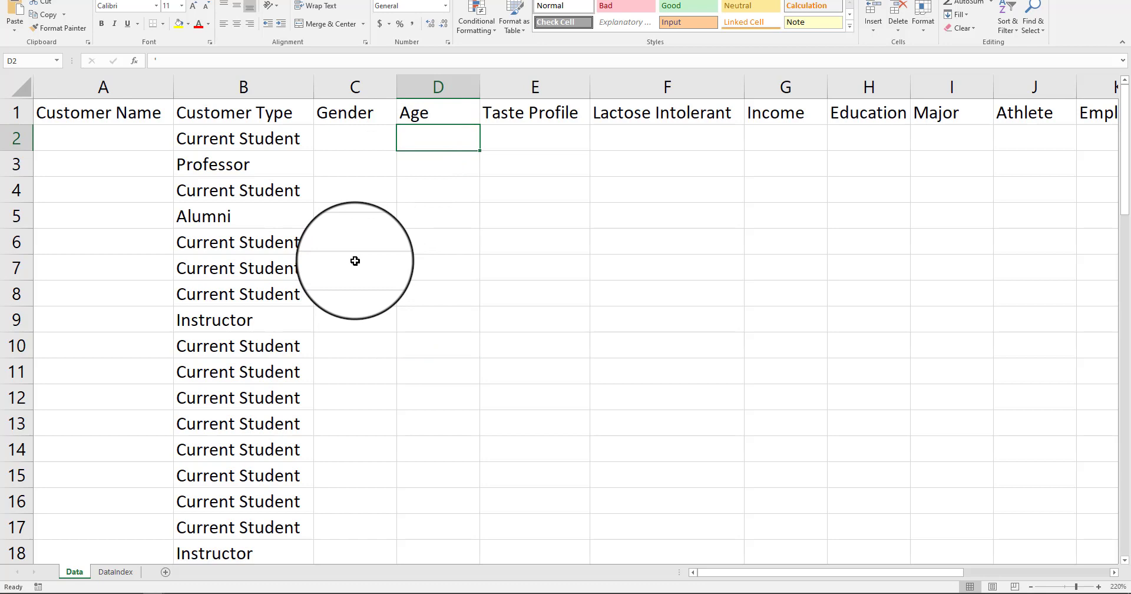
{"action": "left_click", "coordinate": [399, 275]}
Force another recalculation of the Customer Type column and check the newly drawn values.
{"action": "left_click", "coordinate": [391, 159]}
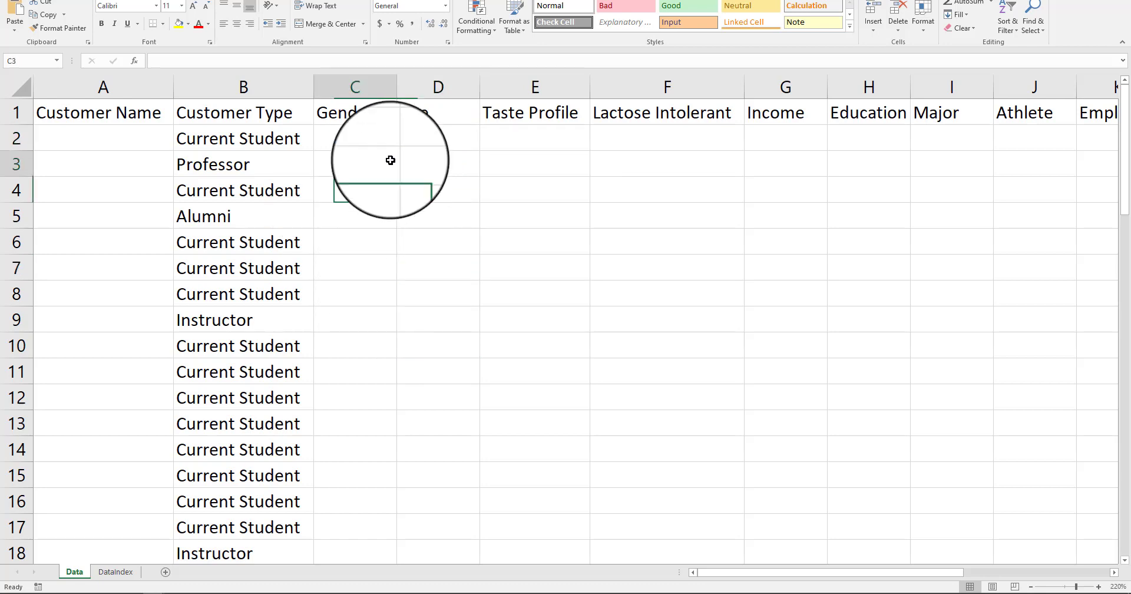
{"action": "double_click", "coordinate": [390, 160]}
{"action": "key", "text": "Return"}
{"action": "key", "text": "F9"}
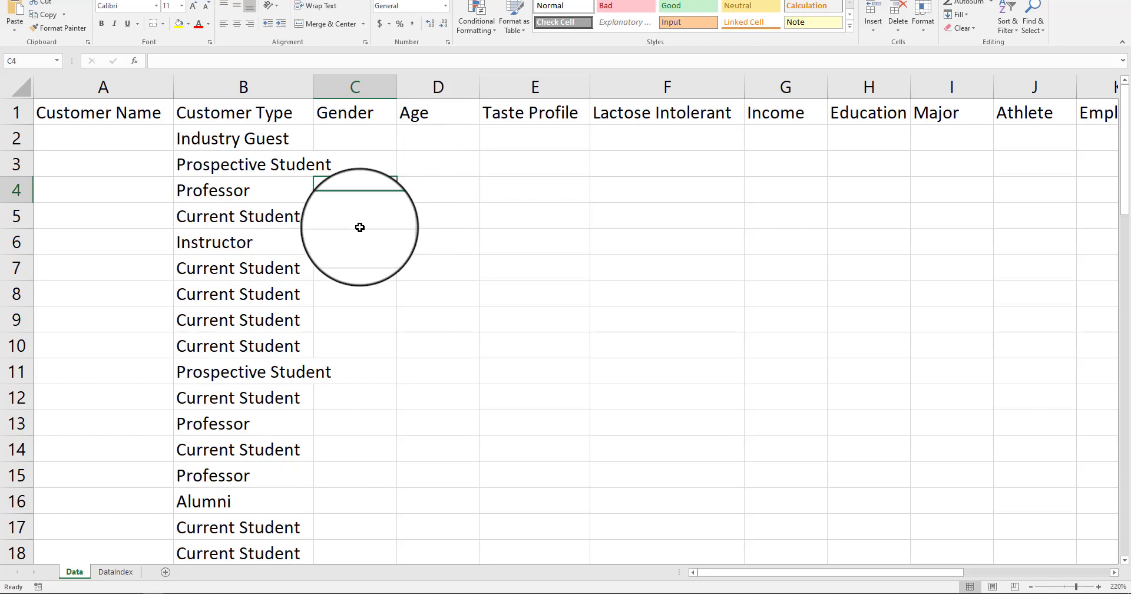
{"action": "key", "text": "Return"}
{"action": "left_click", "coordinate": [437, 184]}
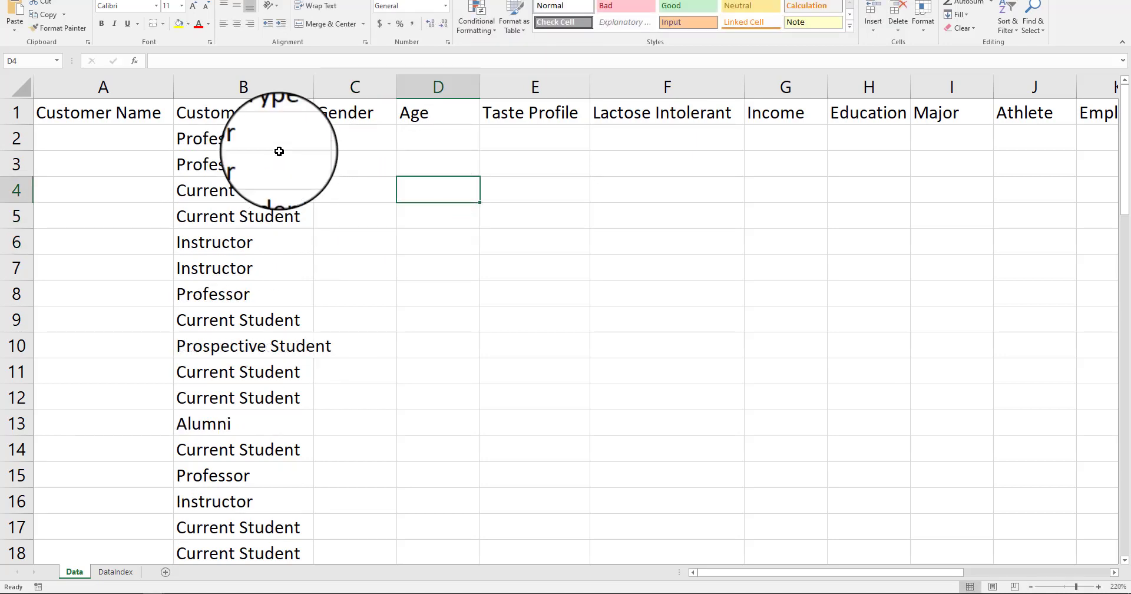
Copy the VLOOKUP formula text from B2 and store it in a comment on the Customer Type header in B1.
{"action": "left_click", "coordinate": [283, 143]}
{"action": "left_click_drag", "start_coordinate": [482, 61], "coordinate": [50, 55]}
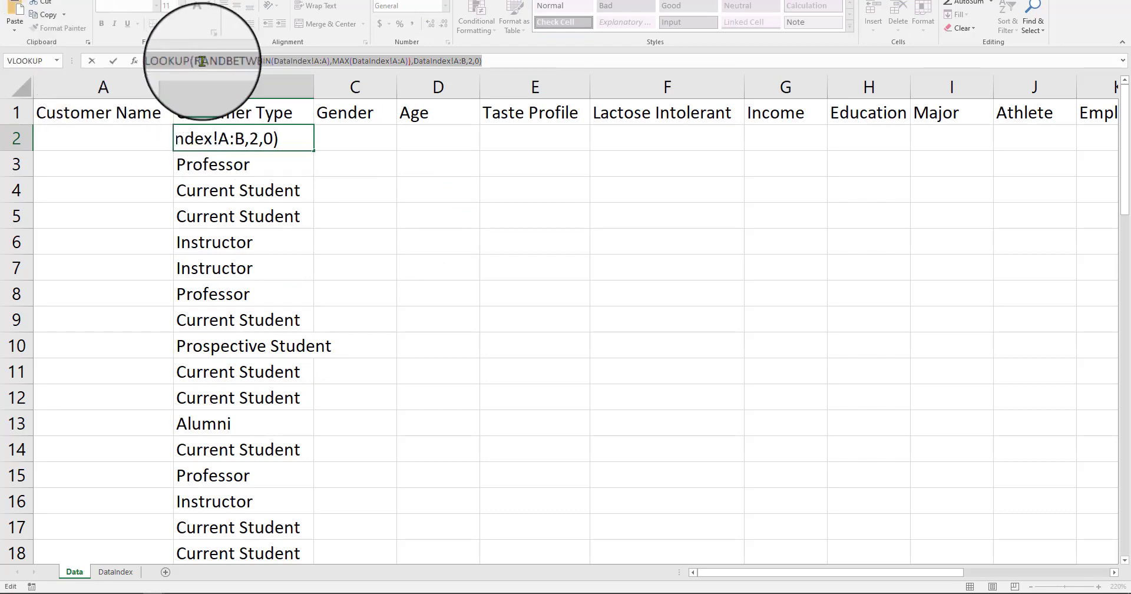
{"action": "key", "text": "ctrl+x"}
{"action": "left_click", "coordinate": [203, 113]}
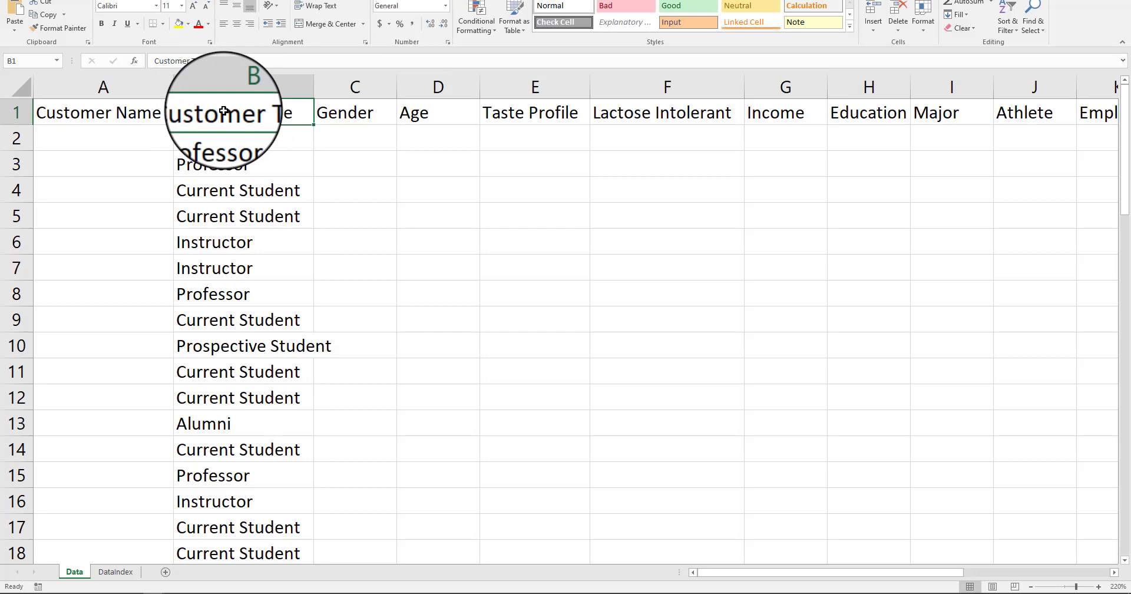
{"action": "right_click", "coordinate": [225, 114]}
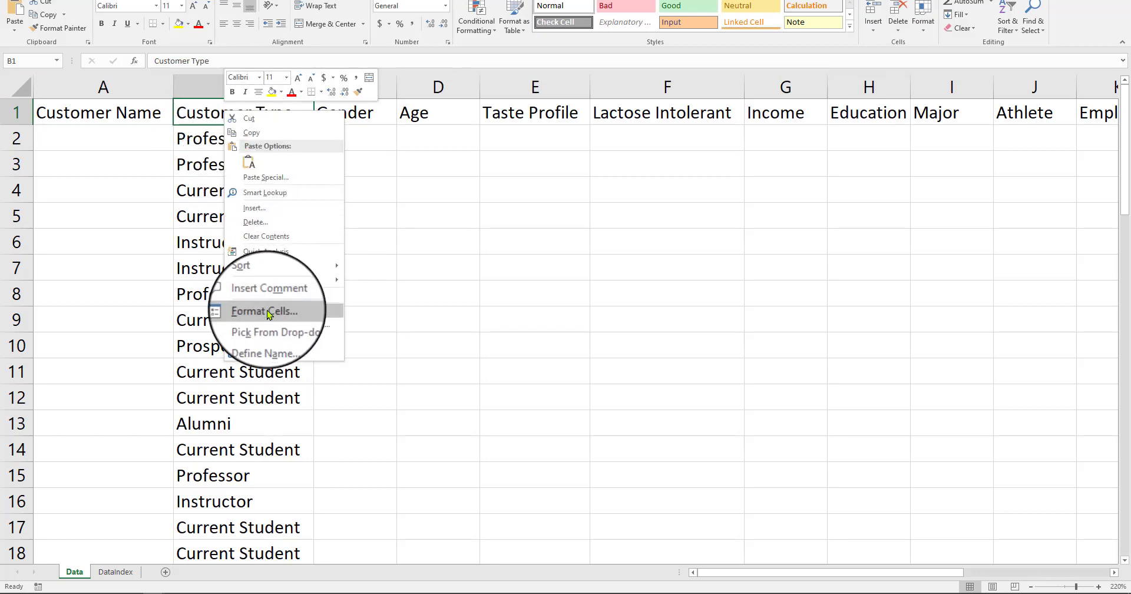
{"action": "left_click", "coordinate": [267, 290]}
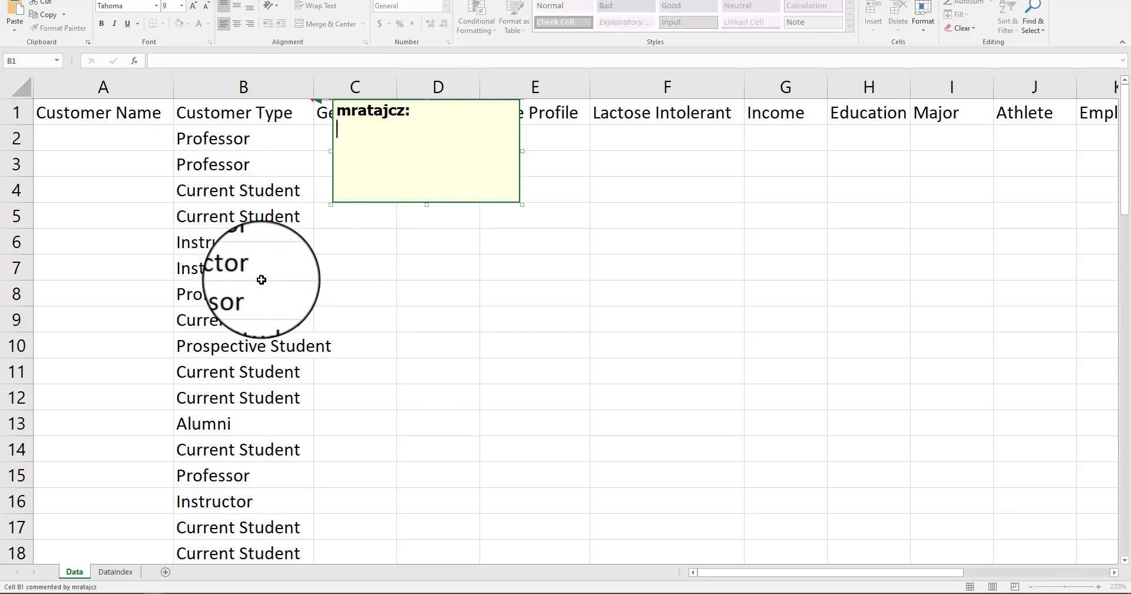
{"action": "key", "text": "ctrl+v"}
{"action": "left_click", "coordinate": [435, 297]}
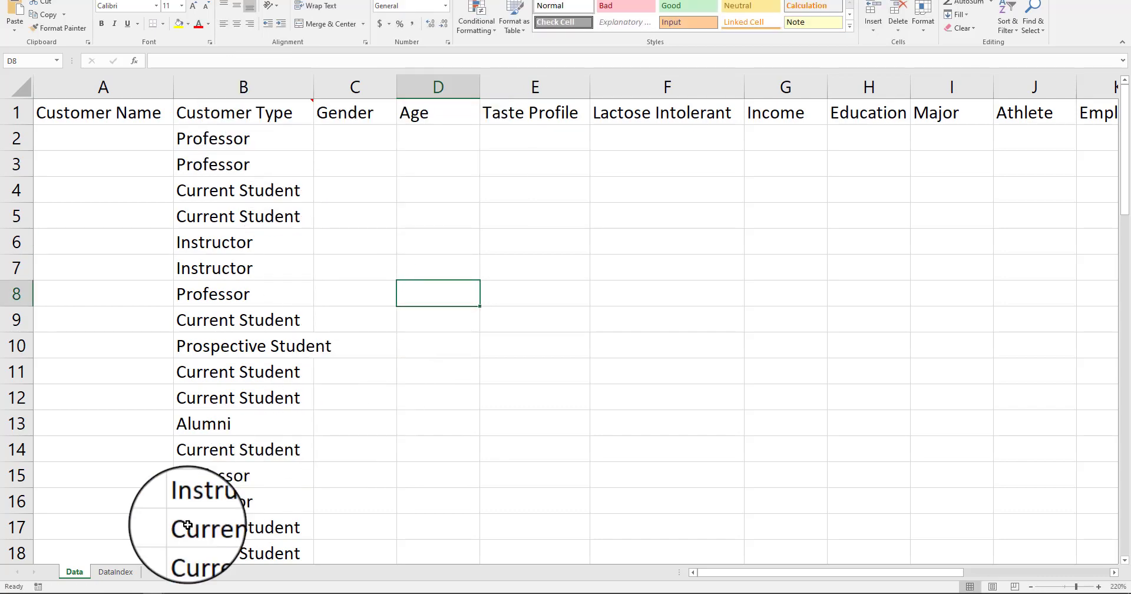
Add a new worksheet after DataIndex and name it DataDictionary.
{"action": "left_click", "coordinate": [116, 572]}
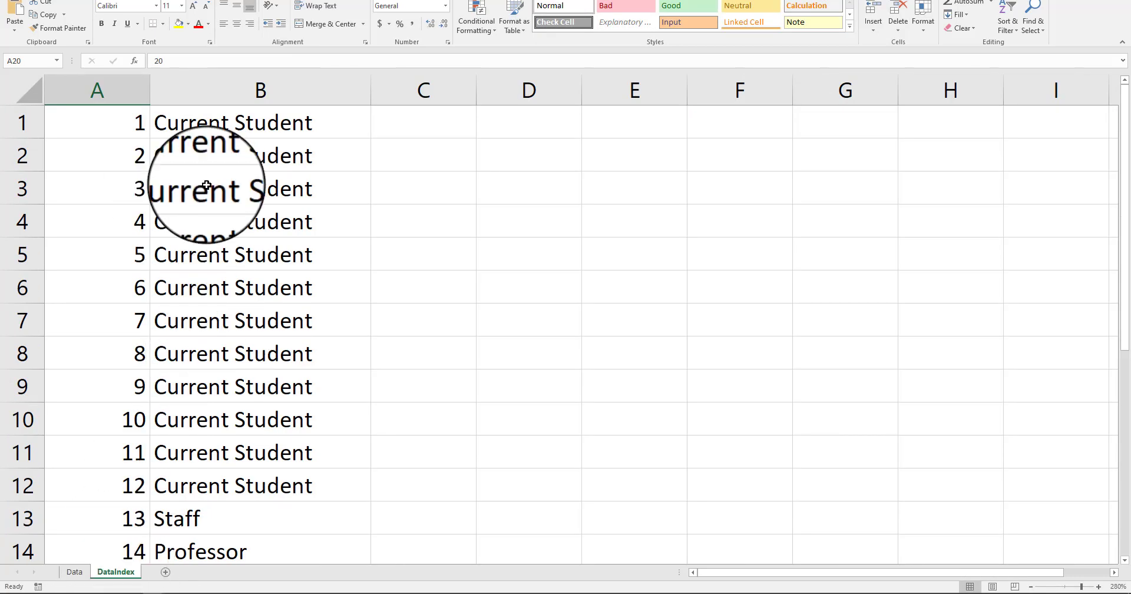
{"action": "left_click", "coordinate": [165, 571]}
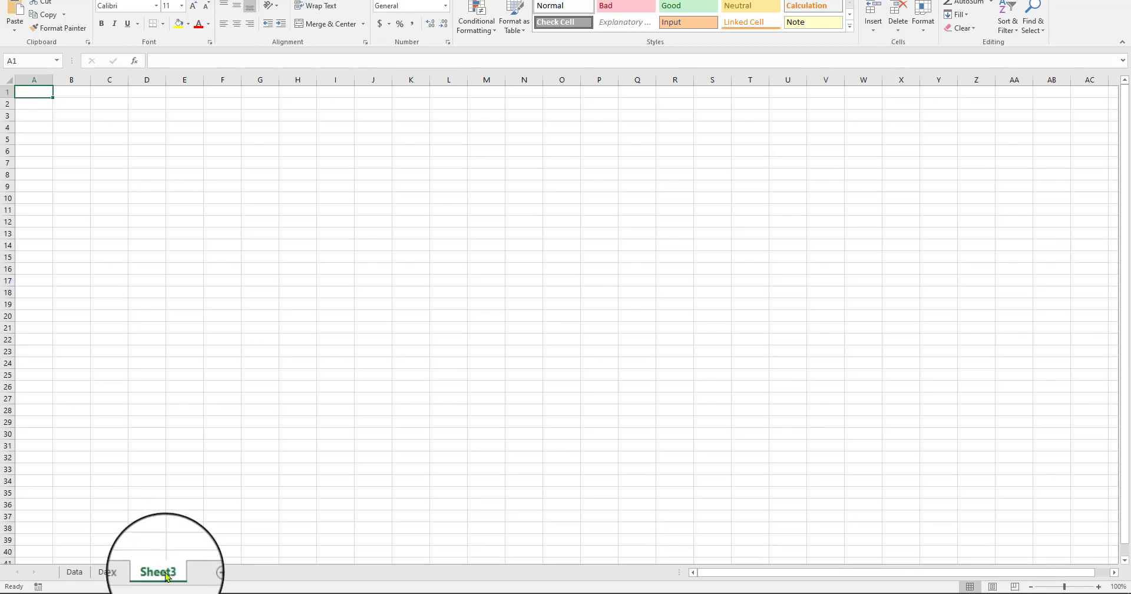
{"action": "double_click", "coordinate": [166, 571]}
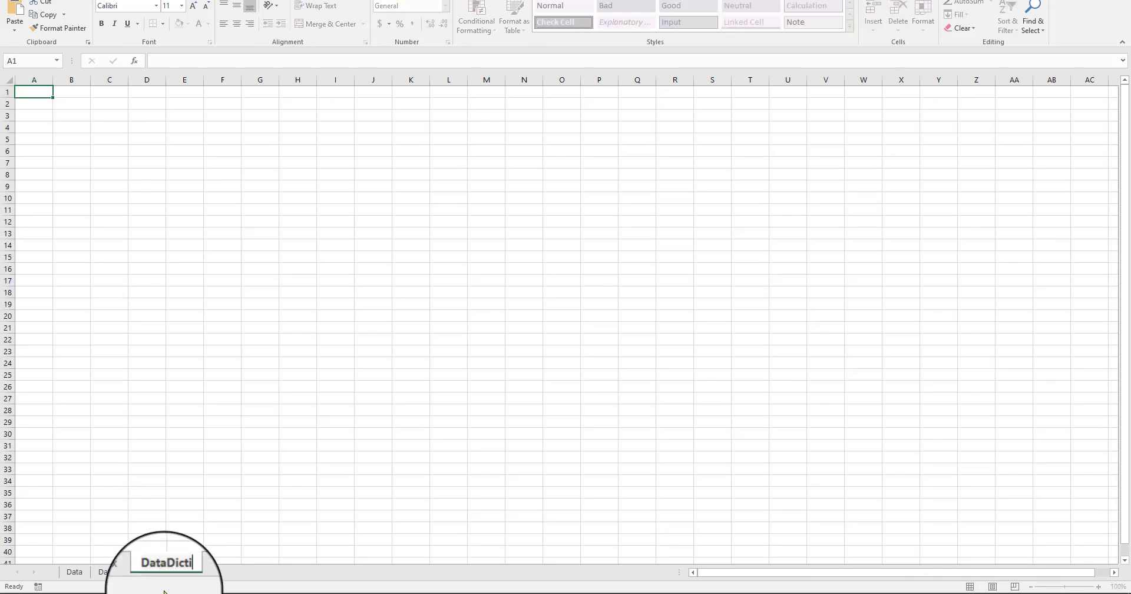
{"action": "type", "text": "DataDictionary"}
{"action": "key", "text": "Return"}
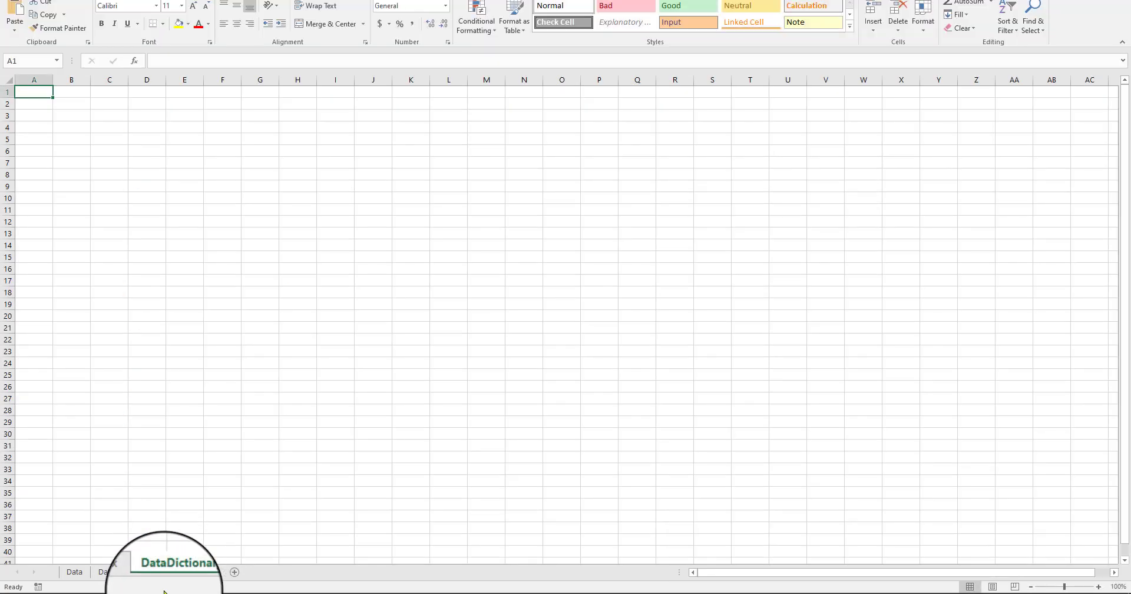
Examine the column headers from Customer Name to Milk Quantity on the Data sheet alongside the empty DataDictionary sheet.
{"action": "left_click", "coordinate": [69, 574]}
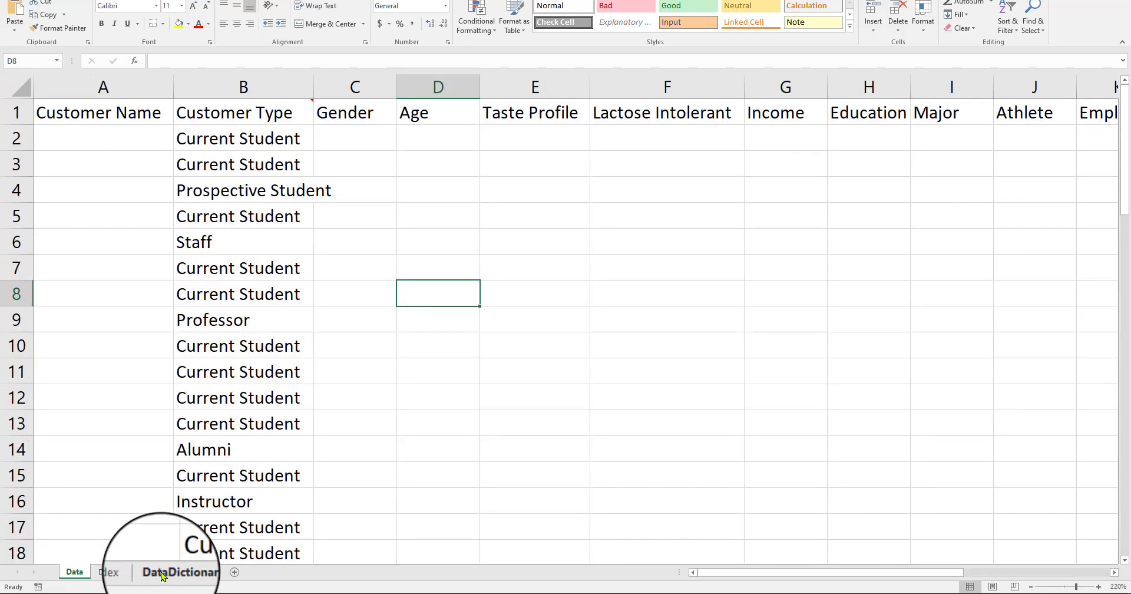
{"action": "left_click_drag", "start_coordinate": [88, 112], "coordinate": [1041, 113]}
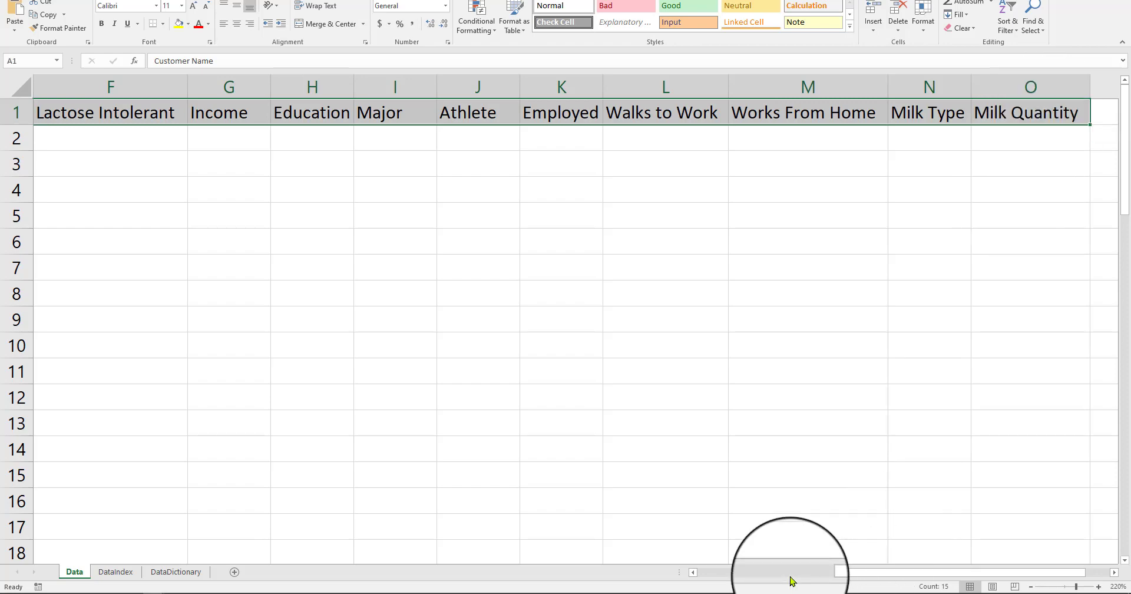
{"action": "left_click", "coordinate": [791, 580]}
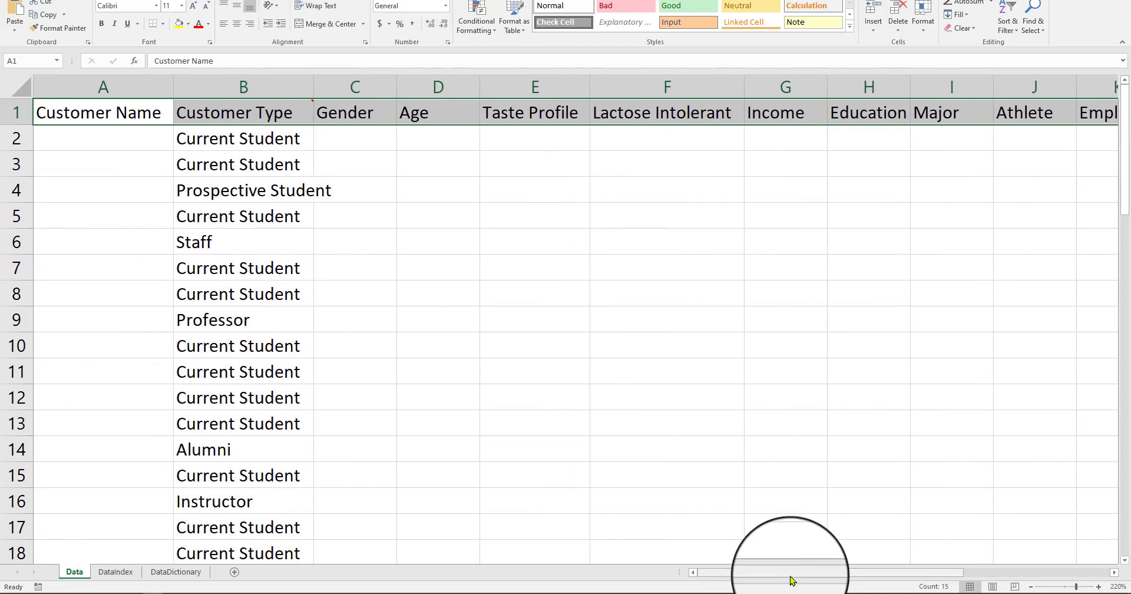
{"action": "left_click", "coordinate": [168, 574]}
{"action": "left_click", "coordinate": [74, 572]}
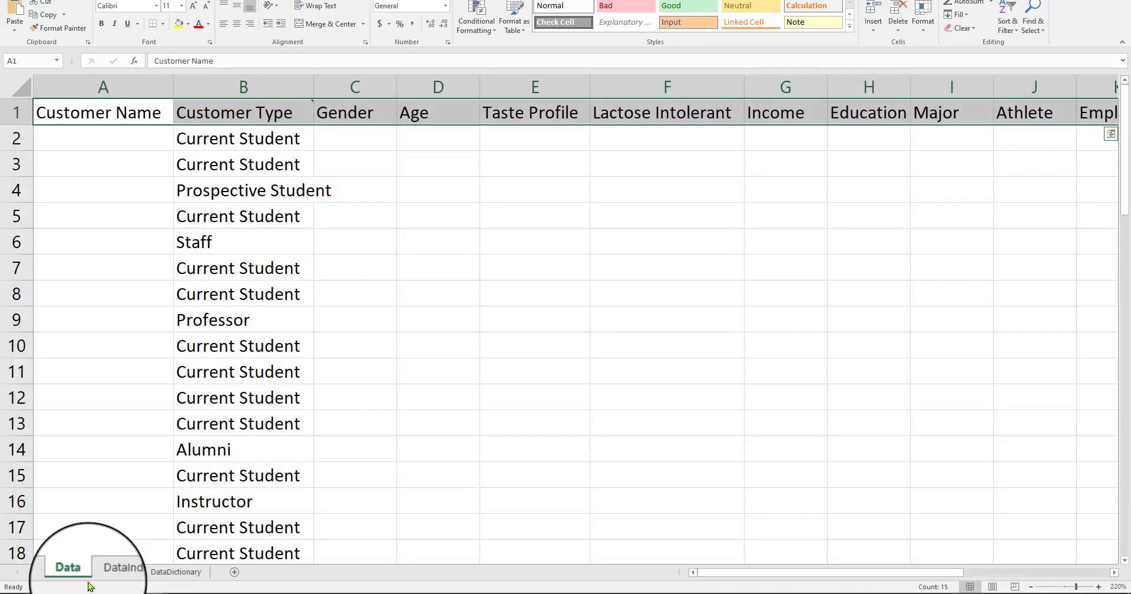
{"action": "left_click", "coordinate": [100, 115]}
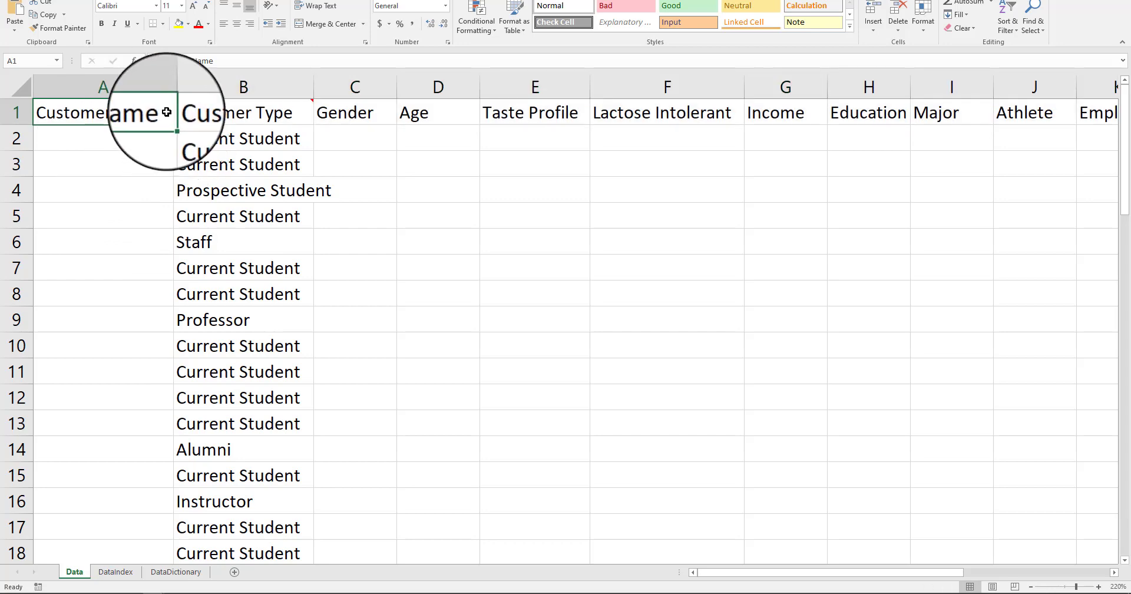
{"action": "left_click_drag", "start_coordinate": [123, 108], "coordinate": [777, 112]}
{"action": "left_click", "coordinate": [162, 574]}
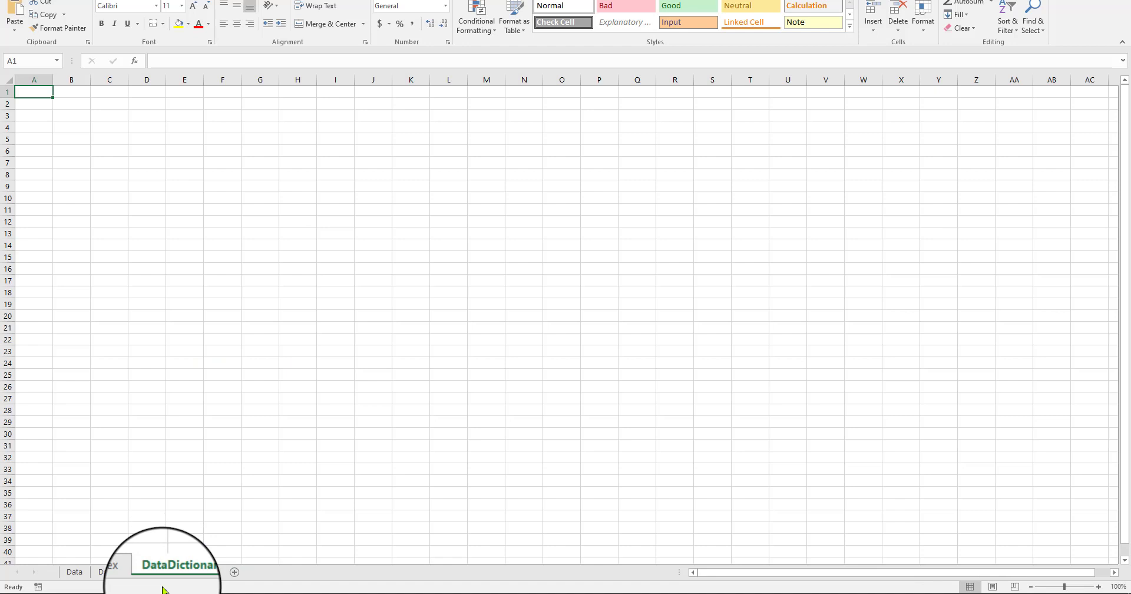
{"action": "left_click", "coordinate": [75, 573]}
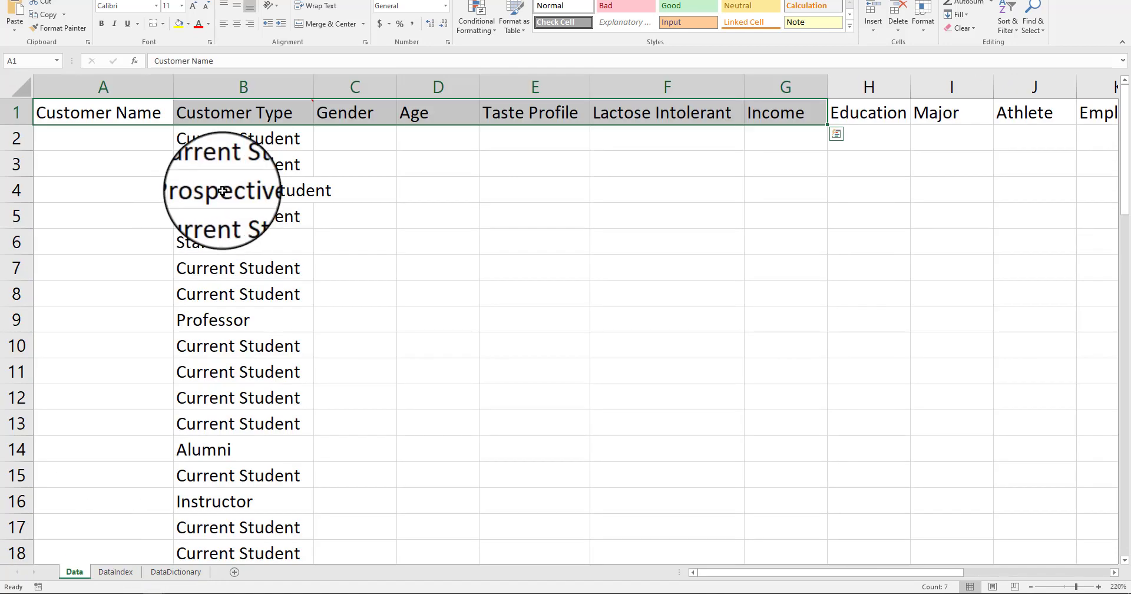
Examine the Age column, the DataDictionary sheet and the formula comment on the Customer Type header.
{"action": "left_click", "coordinate": [441, 89]}
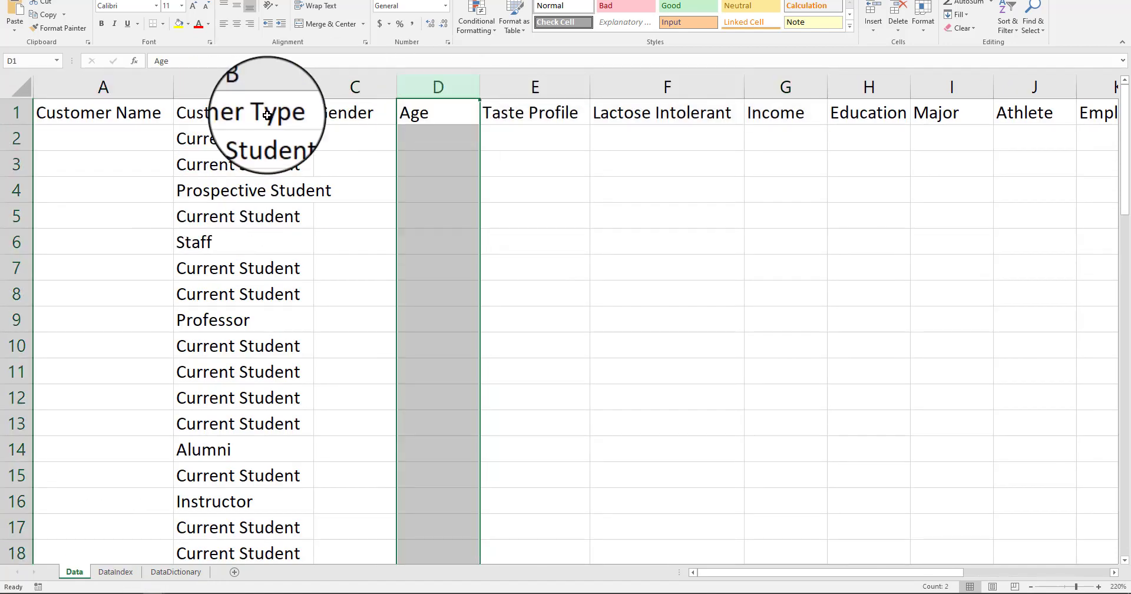
{"action": "left_click", "coordinate": [175, 571]}
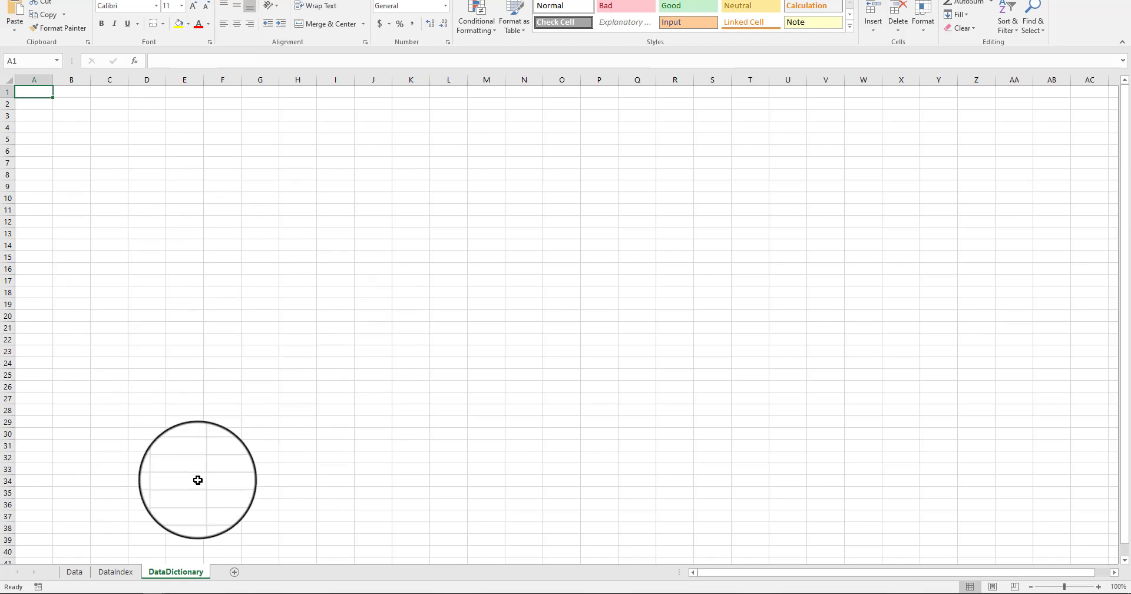
{"action": "left_click", "coordinate": [75, 572]}
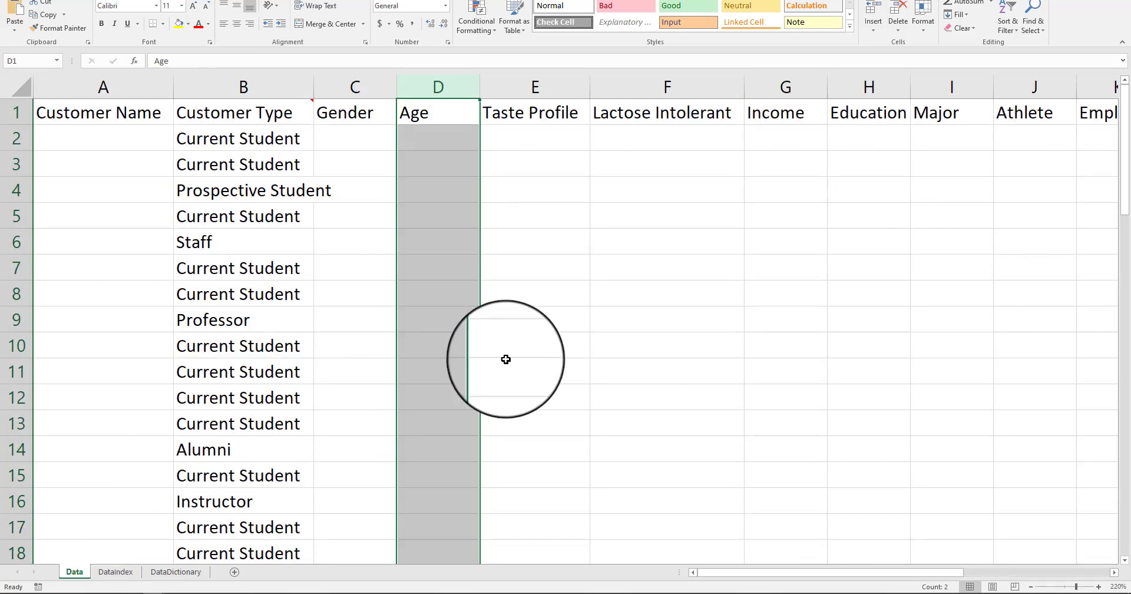
{"action": "left_click", "coordinate": [541, 348]}
{"action": "mouse_move", "coordinate": [285, 120]}
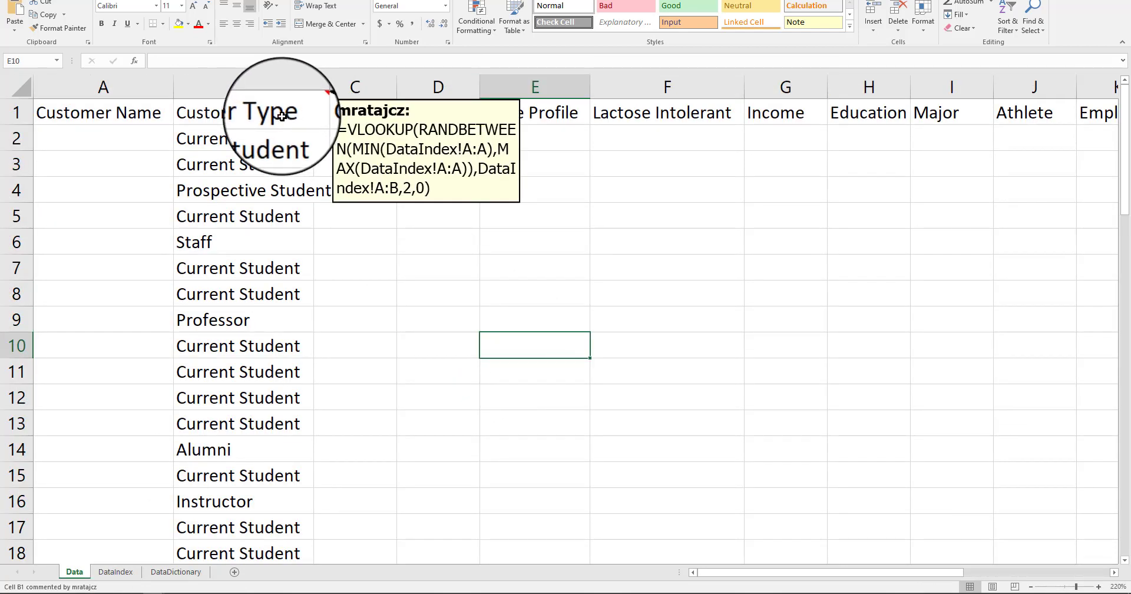
{"action": "left_click", "coordinate": [474, 353]}
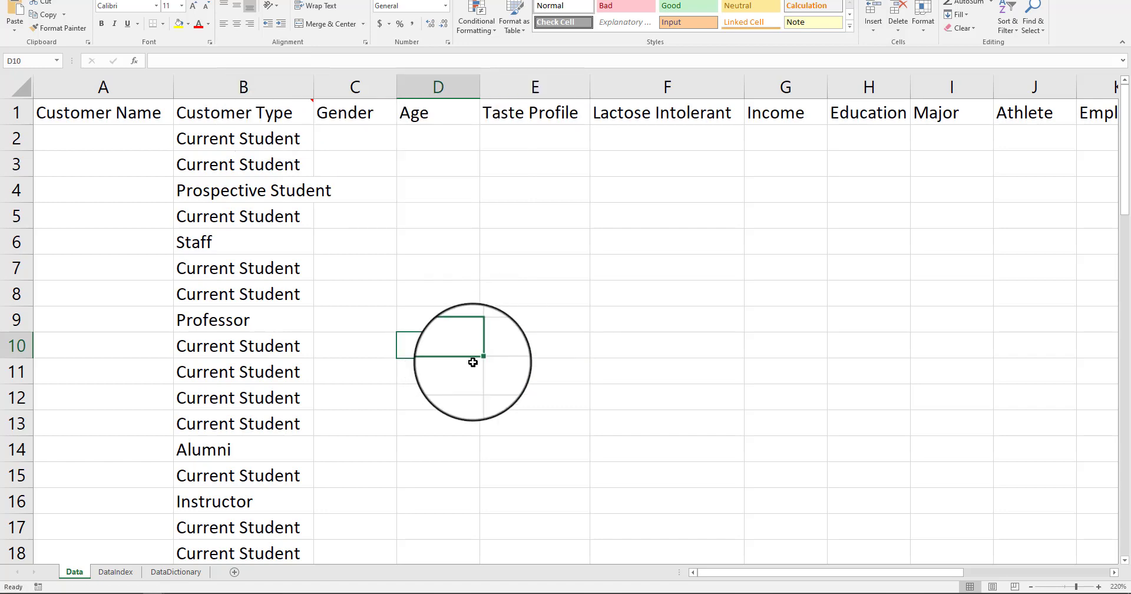
Enter the index numbers 1, 2 and 3 in cells C1 to C3 of the DataIndex sheet.
{"action": "left_click", "coordinate": [118, 573]}
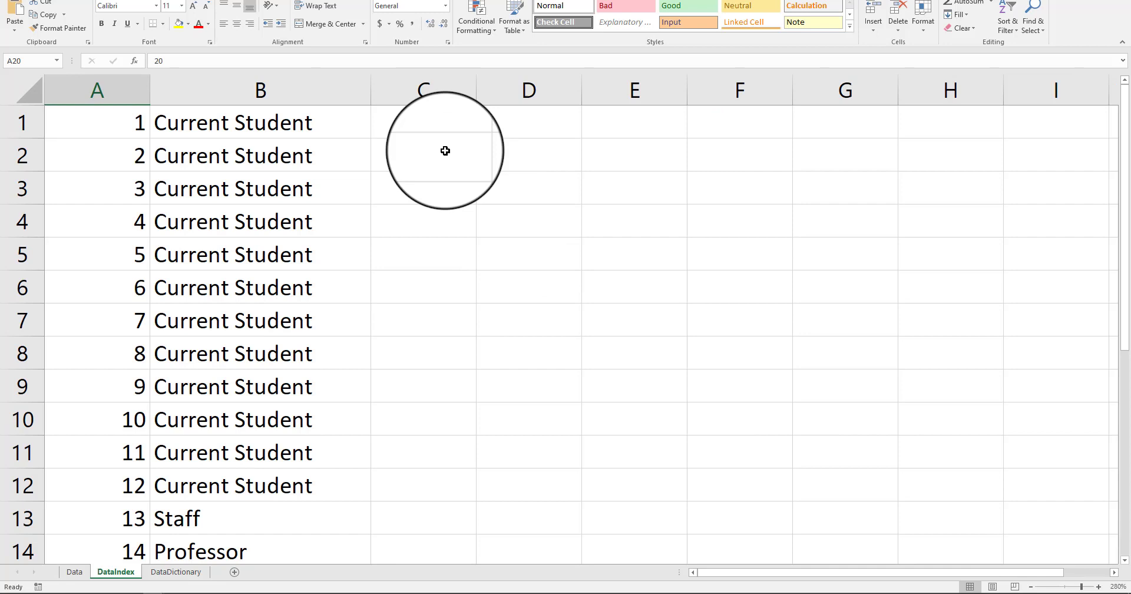
{"action": "left_click", "coordinate": [440, 125]}
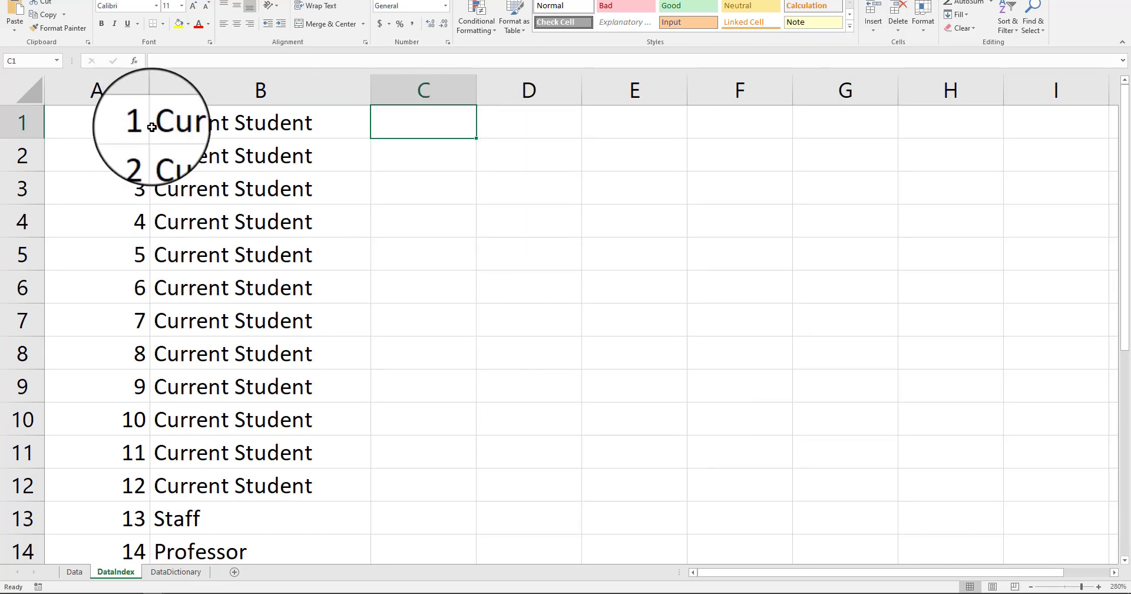
{"action": "type", "text": "1"}
{"action": "key", "text": "Return"}
{"action": "type", "text": "2"}
{"action": "key", "text": "Return"}
{"action": "type", "text": "3"}
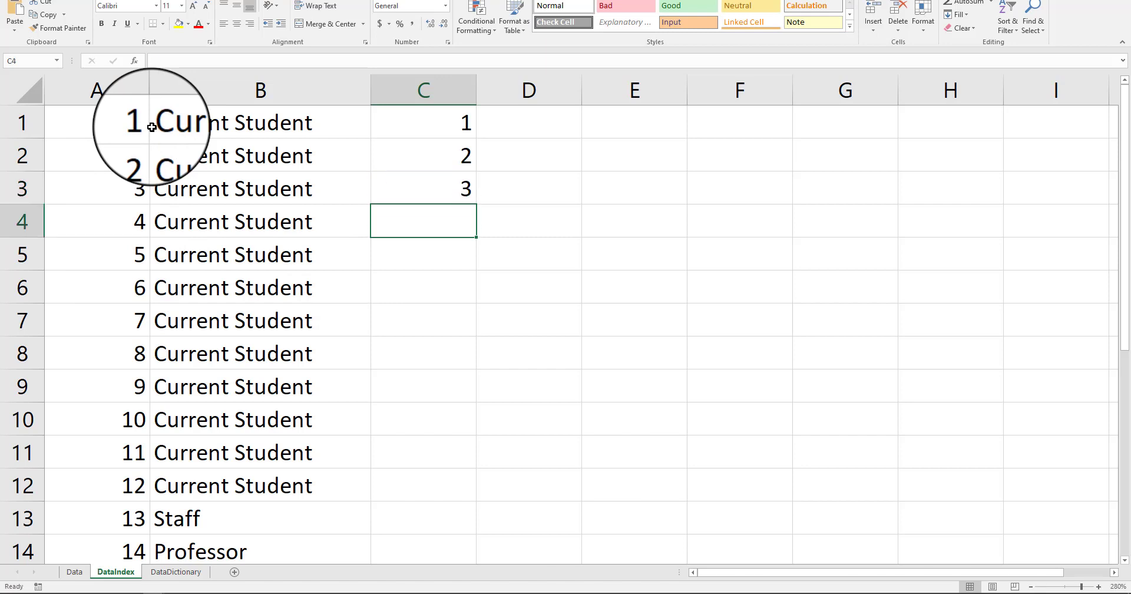
Enter the gender values Female, Male and NA in cells D1 to D3, beside the index numbers.
{"action": "key", "text": "Right"}
{"action": "key", "text": "Up"}
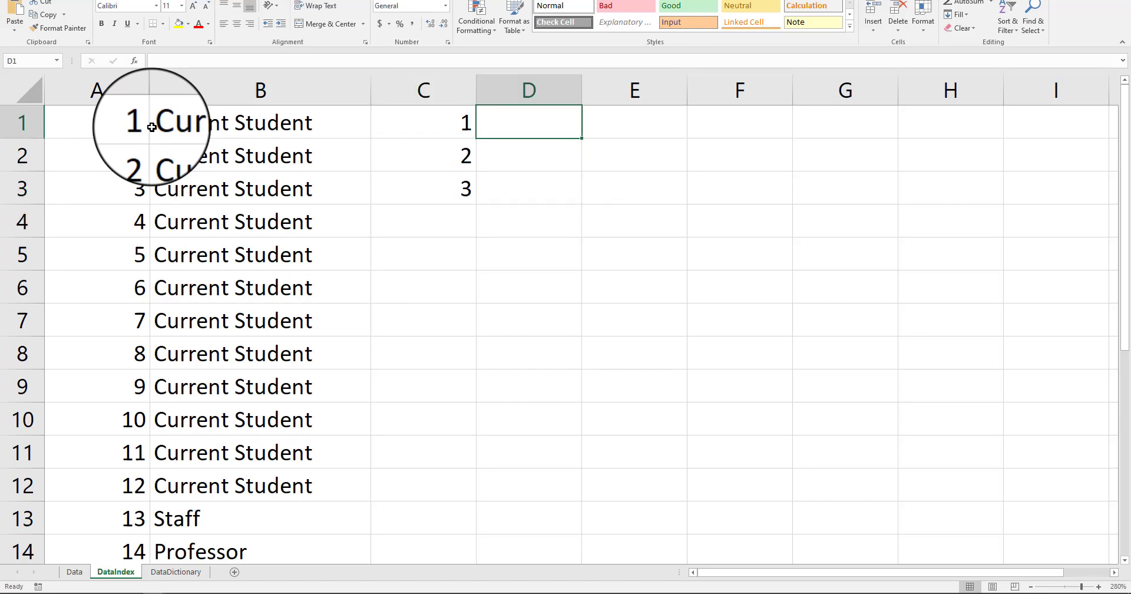
{"action": "type", "text": "Female"}
{"action": "key", "text": "Return"}
{"action": "type", "text": "Male"}
{"action": "key", "text": "Return"}
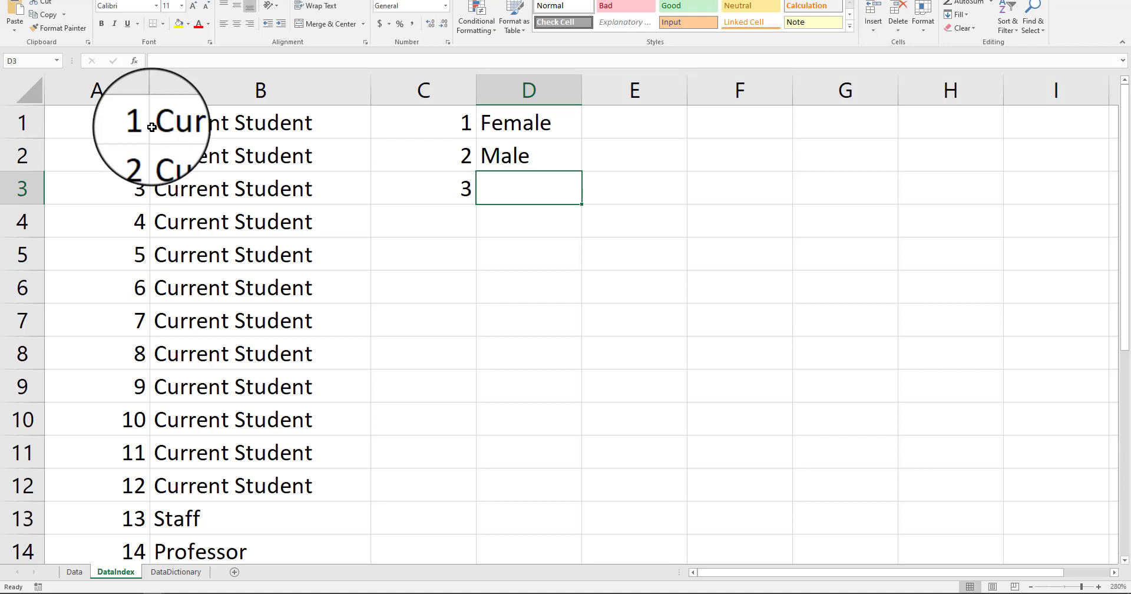
{"action": "type", "text": "NA"}
{"action": "key", "text": "Left"}
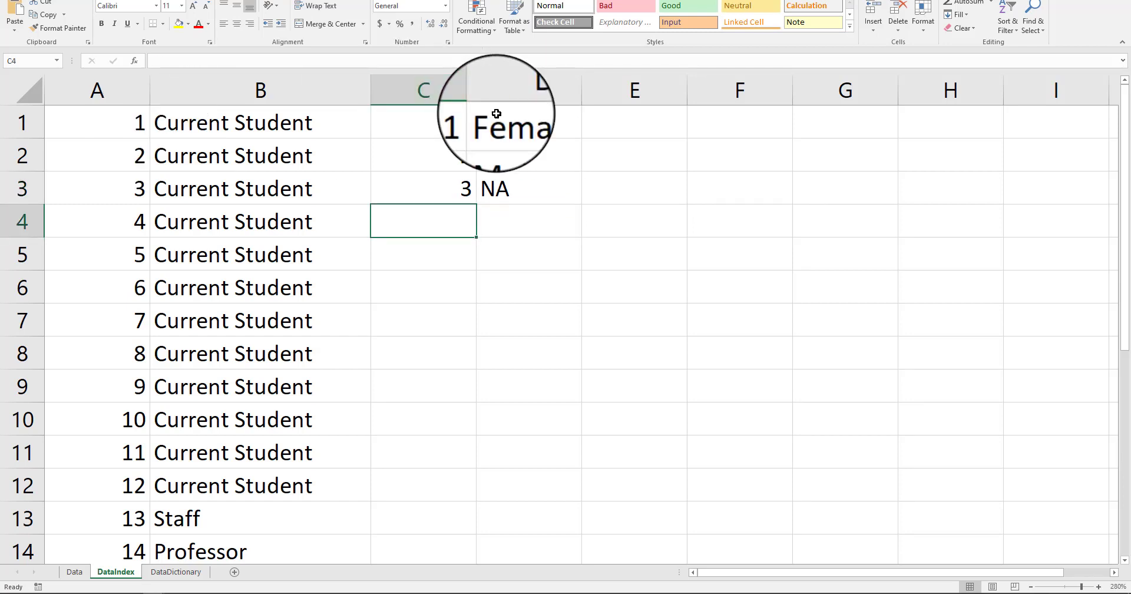
Examine the gender entries in D1:D3 and the empty cells beside them in column E.
{"action": "left_click_drag", "start_coordinate": [487, 124], "coordinate": [498, 187]}
{"action": "left_click", "coordinate": [519, 126]}
{"action": "left_click", "coordinate": [517, 155]}
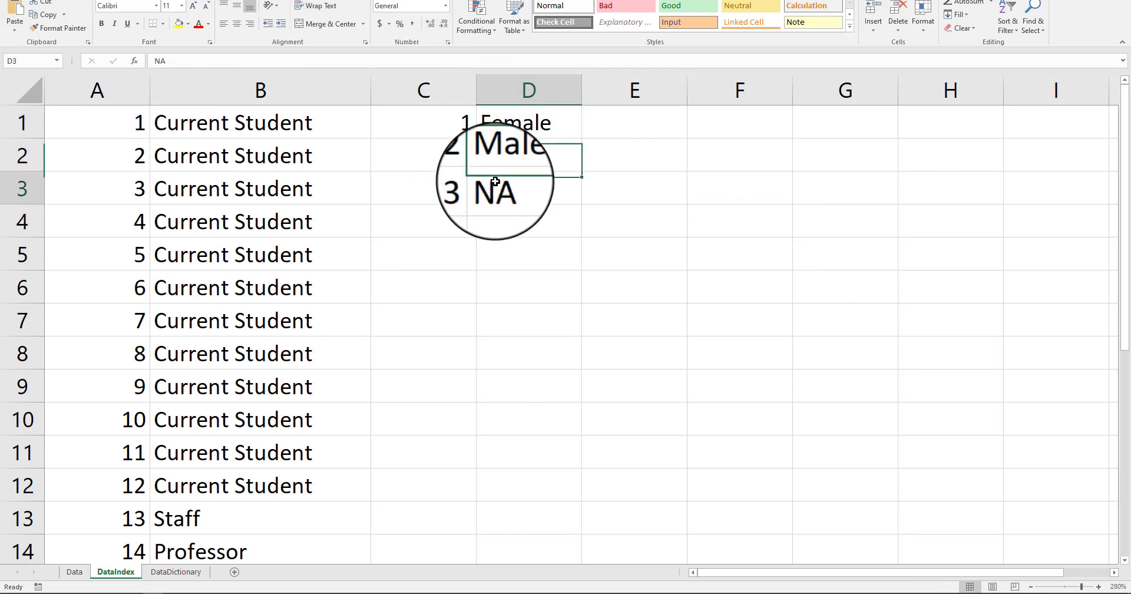
{"action": "left_click", "coordinate": [515, 186]}
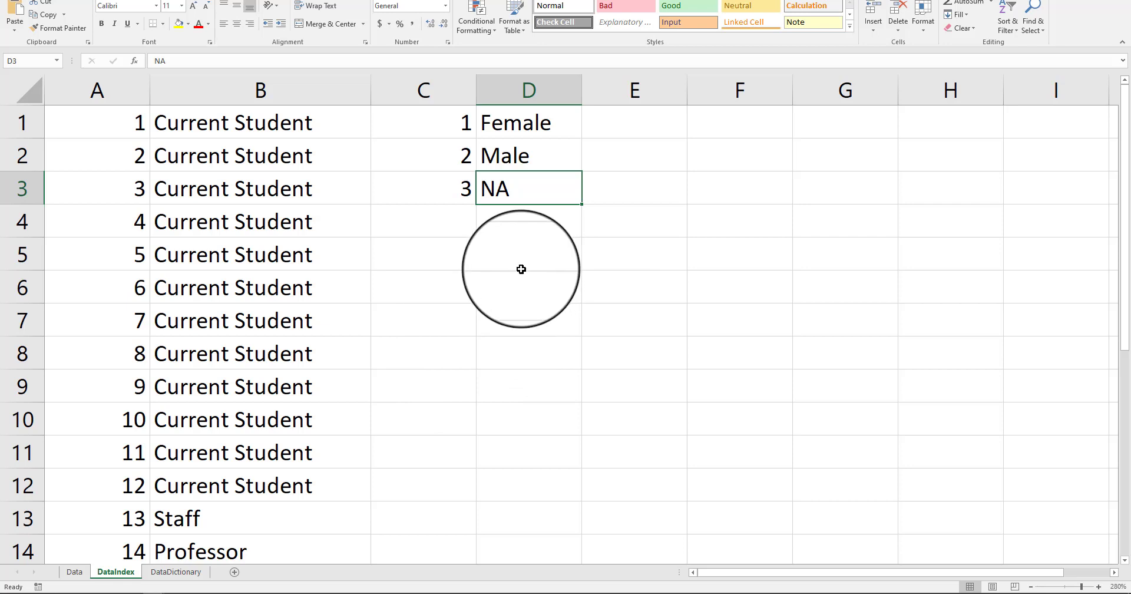
{"action": "left_click_drag", "start_coordinate": [566, 126], "coordinate": [554, 188]}
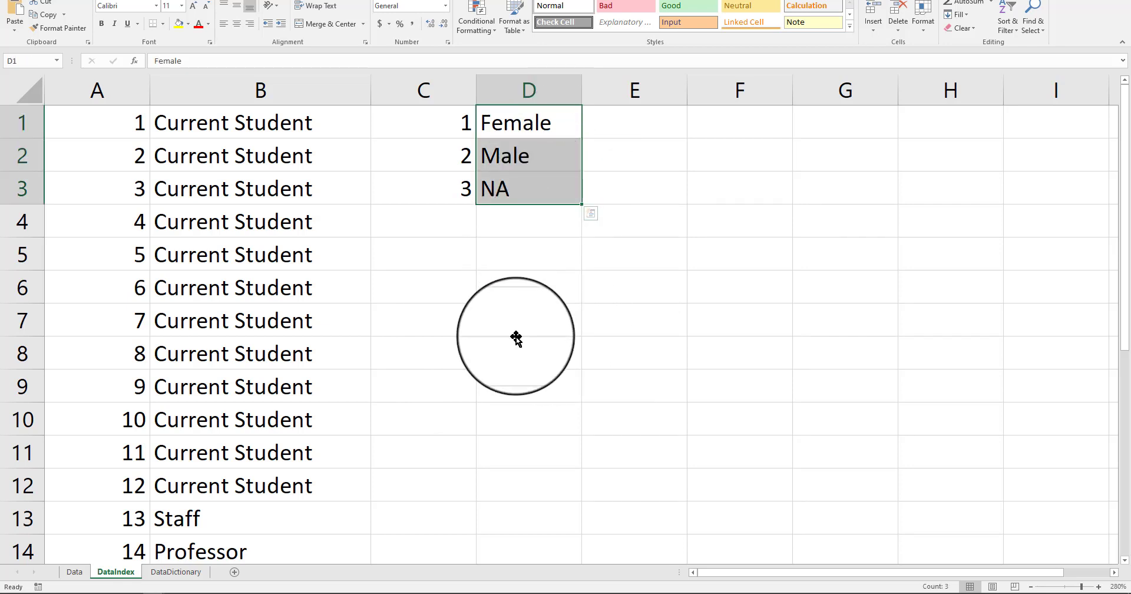
{"action": "left_click", "coordinate": [518, 327]}
{"action": "left_click", "coordinate": [609, 201]}
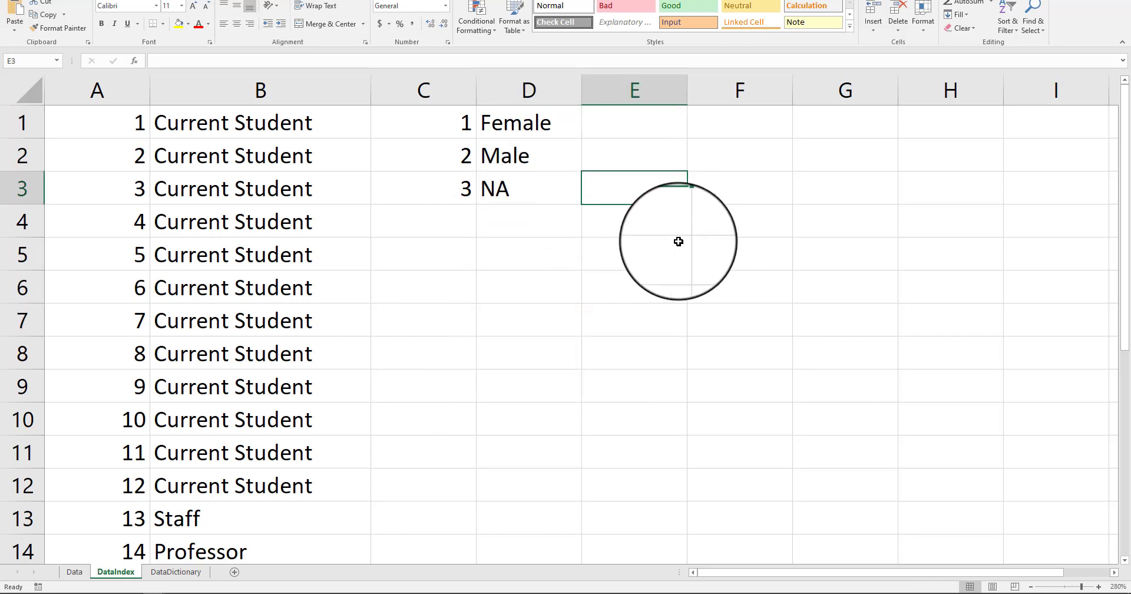
{"action": "key", "text": "Up"}
{"action": "key", "text": "Up"}
{"action": "left_click_drag", "start_coordinate": [633, 122], "coordinate": [631, 143]}
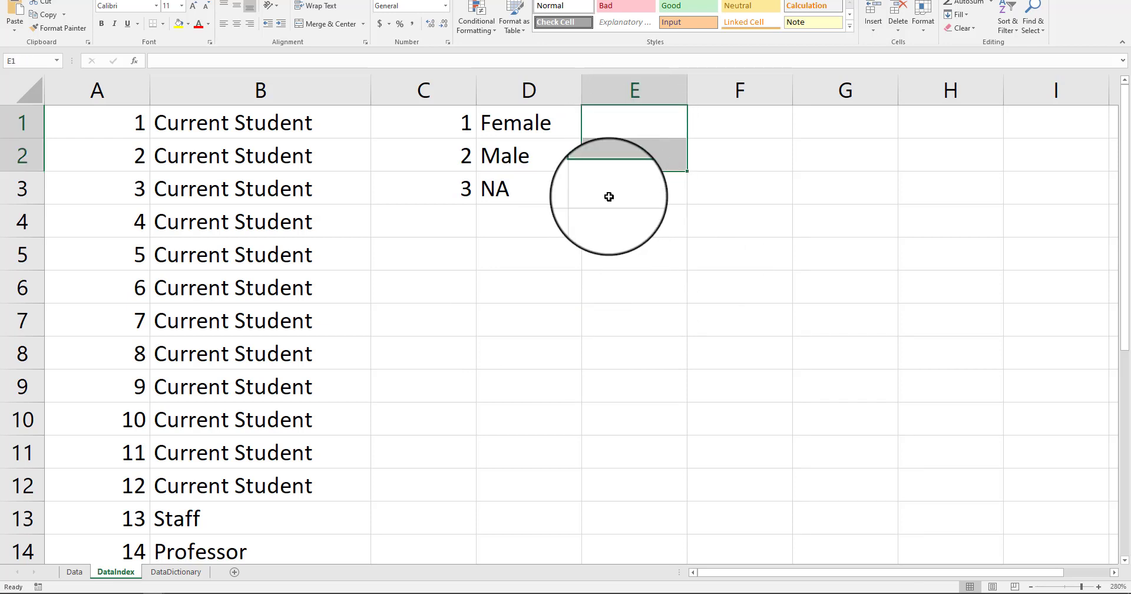
{"action": "left_click", "coordinate": [537, 277]}
Extend the index in column C down to 5 and copy the NA entry from D3 to D5.
{"action": "left_click_drag", "start_coordinate": [423, 122], "coordinate": [460, 283]}
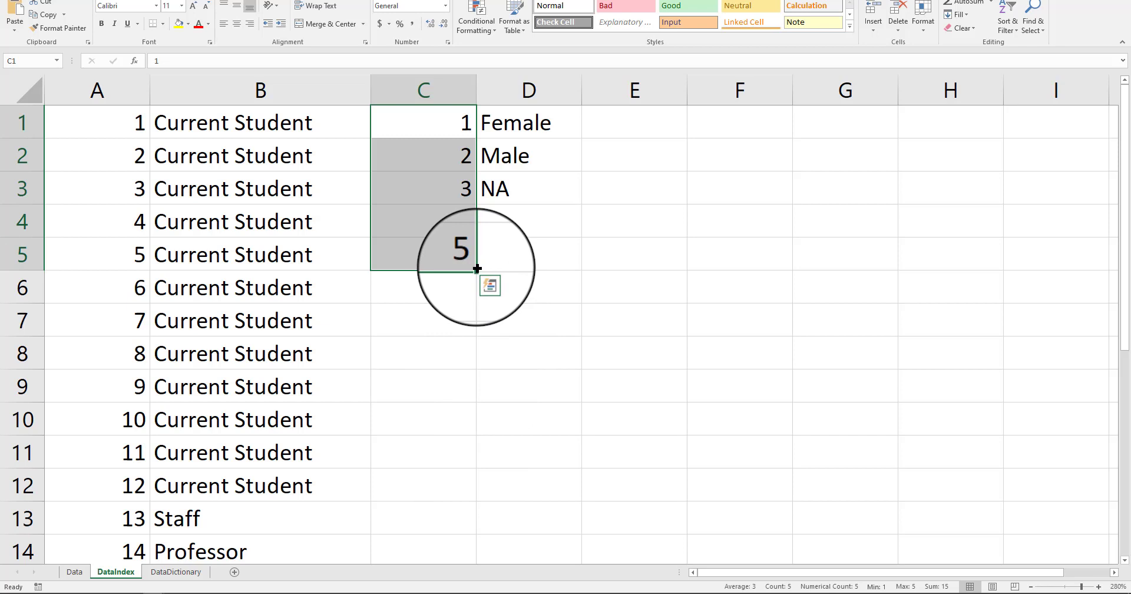
{"action": "left_click", "coordinate": [514, 189]}
{"action": "key", "text": "ctrl+c"}
{"action": "left_click", "coordinate": [531, 262]}
{"action": "key", "text": "ctrl+v"}
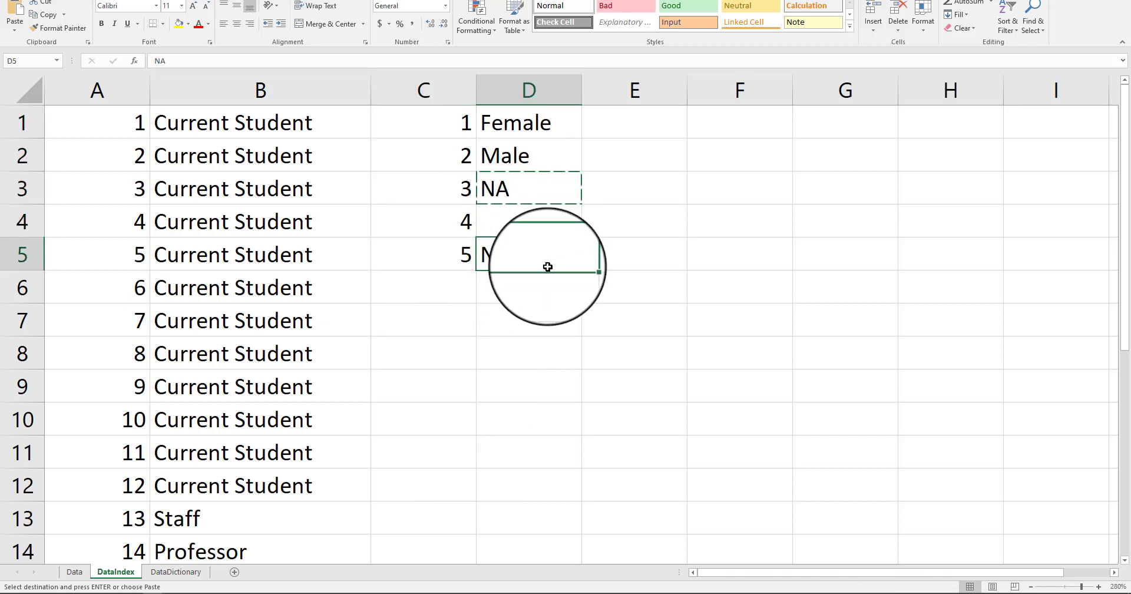
Copy the Female and Male entries from D1:D2 into D3:D4, leaving E1 empty.
{"action": "left_click_drag", "start_coordinate": [526, 135], "coordinate": [530, 154]}
{"action": "key", "text": "ctrl+c"}
{"action": "left_click", "coordinate": [530, 188]}
{"action": "key", "text": "ctrl+v"}
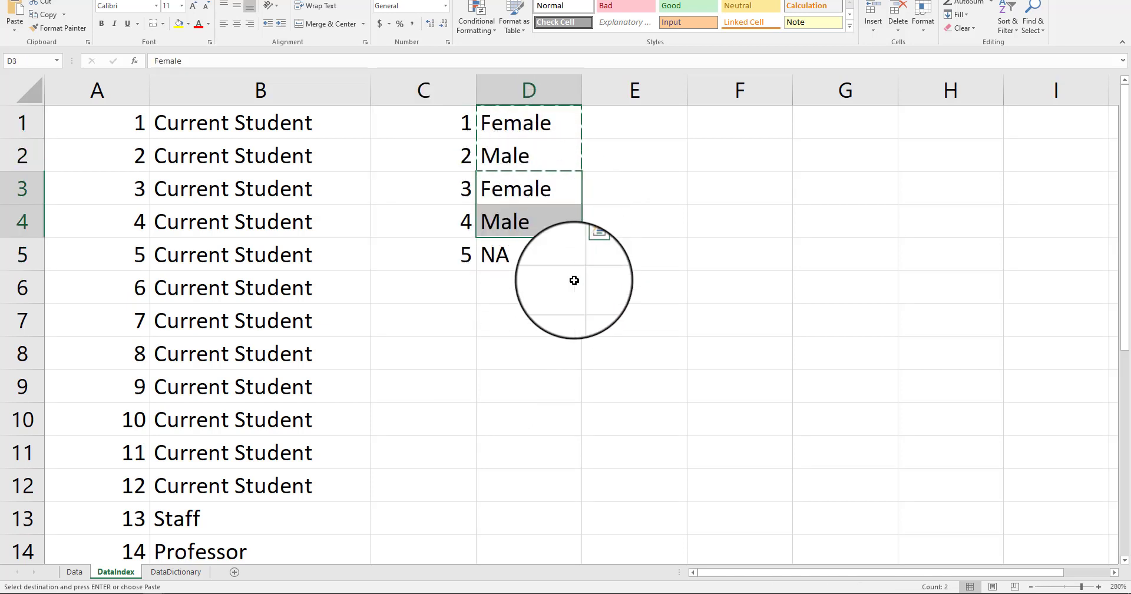
{"action": "left_click", "coordinate": [553, 309]}
{"action": "left_click", "coordinate": [623, 127]}
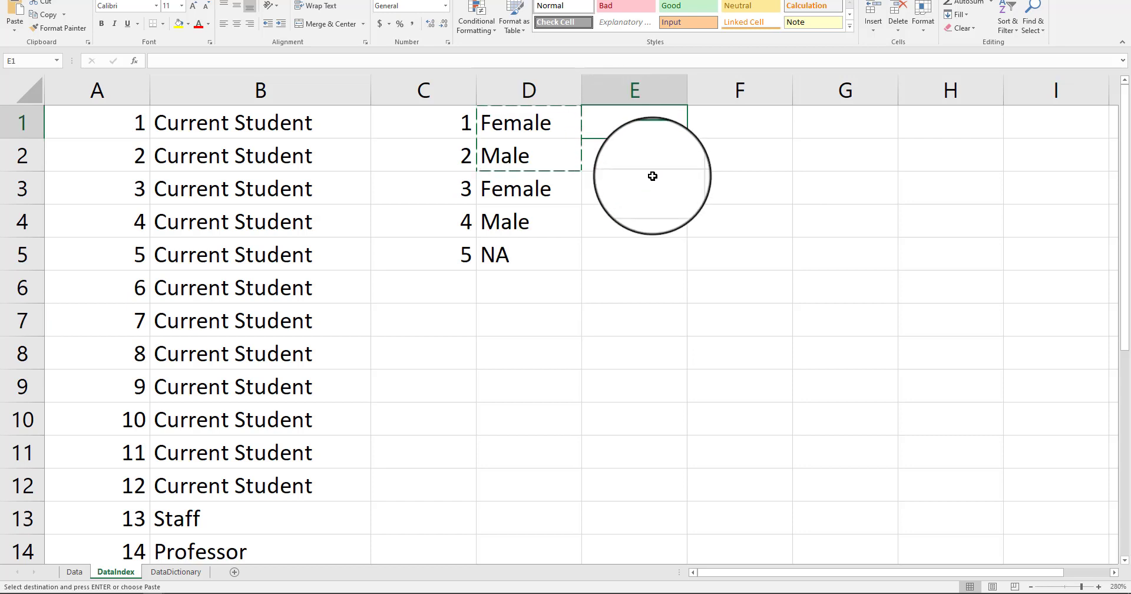
{"action": "type", "text": "40"}
{"action": "key", "text": "Escape"}
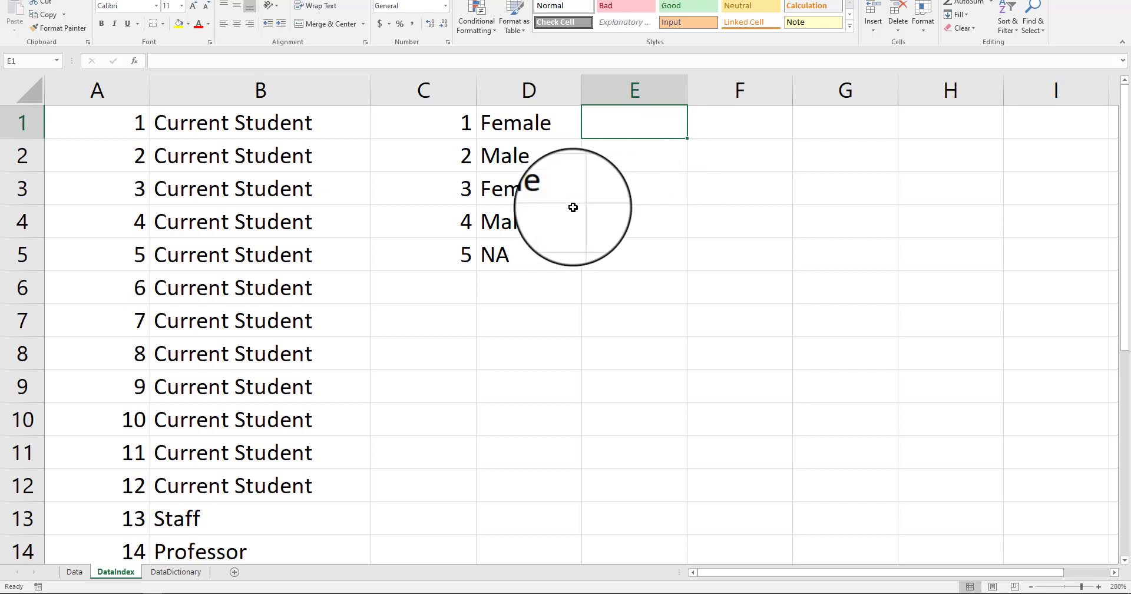
Copy the index and gender entries in C3:D4 to the two rows starting at C5.
{"action": "left_click_drag", "start_coordinate": [466, 215], "coordinate": [489, 200]}
{"action": "key", "text": "ctrl+c"}
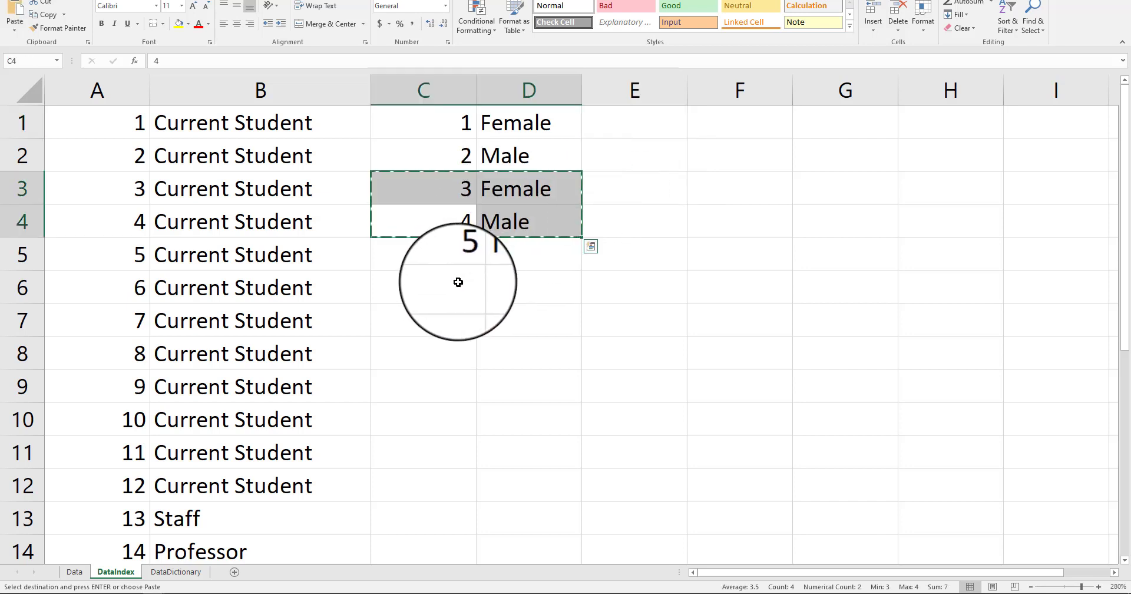
{"action": "left_click", "coordinate": [434, 254]}
{"action": "key", "text": "ctrl+v"}
{"action": "left_click", "coordinate": [434, 318]}
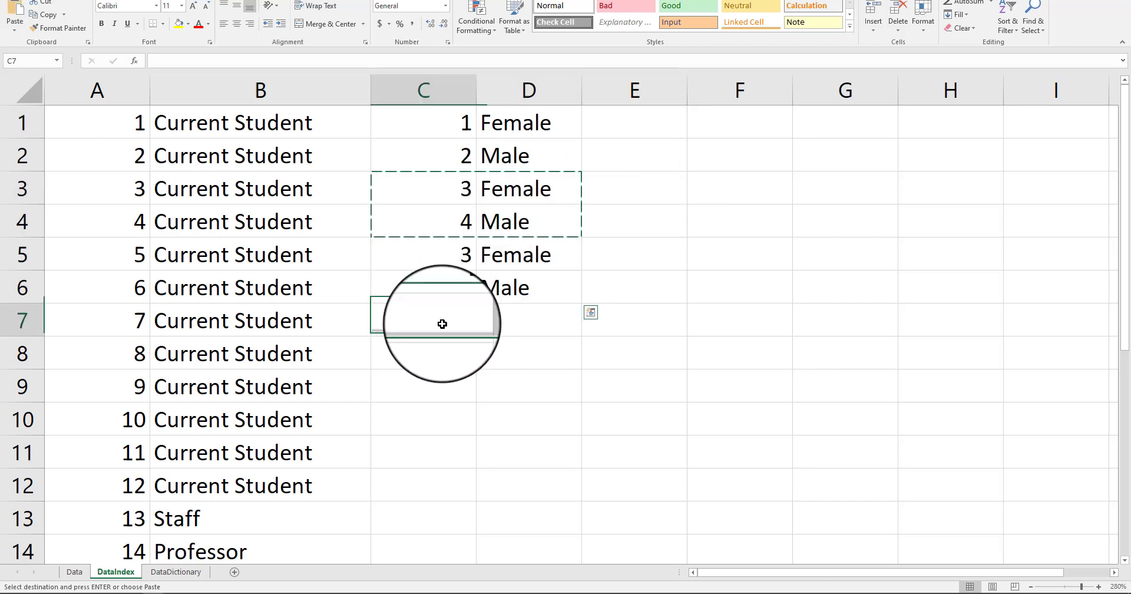
Enter NA in D7 and fill the index in column C consecutively from 1 to 7.
{"action": "key", "text": "Right"}
{"action": "type", "text": "NA"}
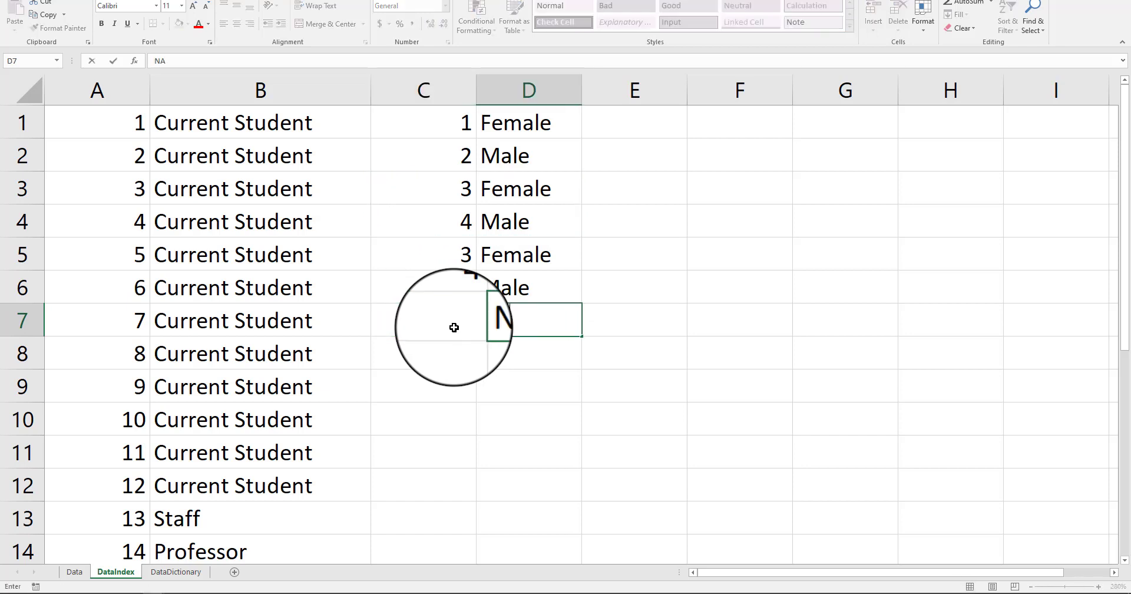
{"action": "key", "text": "Return"}
{"action": "left_click_drag", "start_coordinate": [430, 122], "coordinate": [477, 327]}
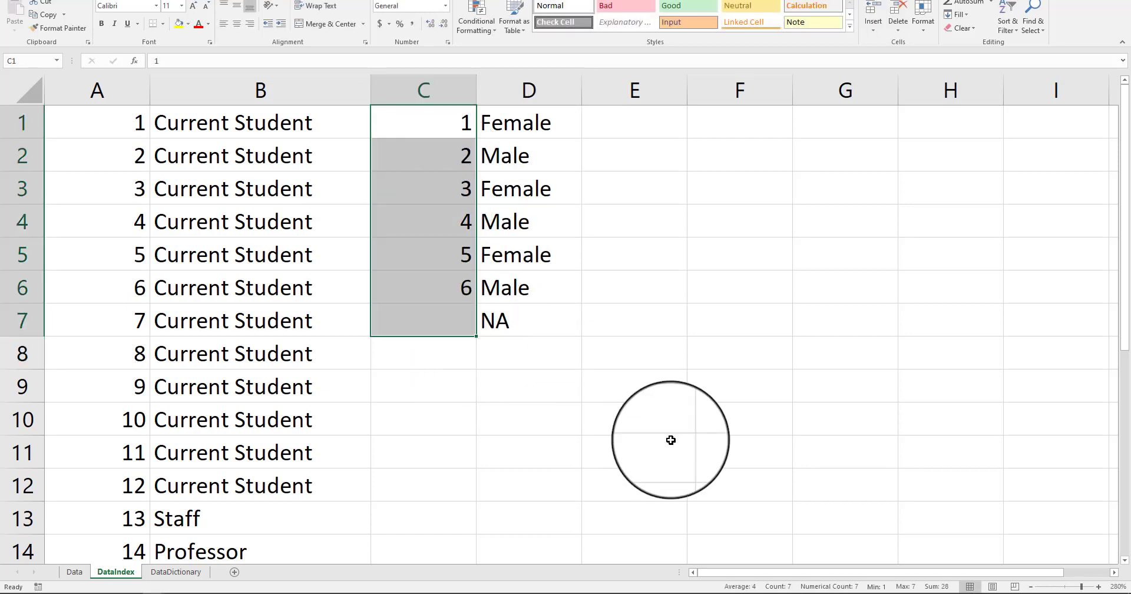
{"action": "left_click", "coordinate": [556, 384]}
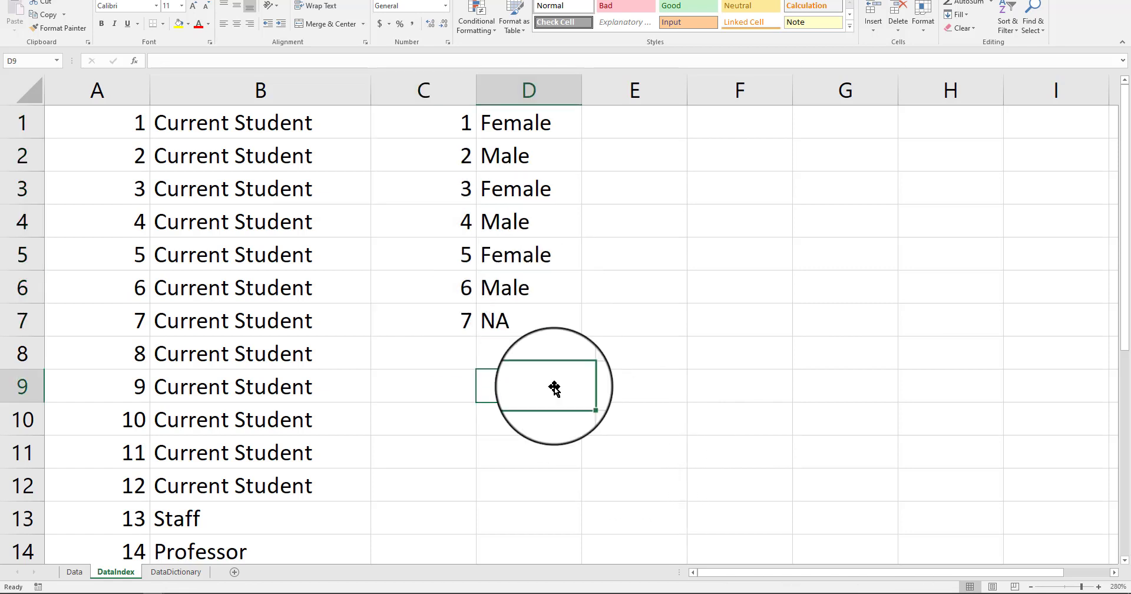
Calculate the share of one gender with =3/7 in D9 and of both genders with =D9*2 in D10.
{"action": "type", "text": "=3/7"}
{"action": "key", "text": "Return"}
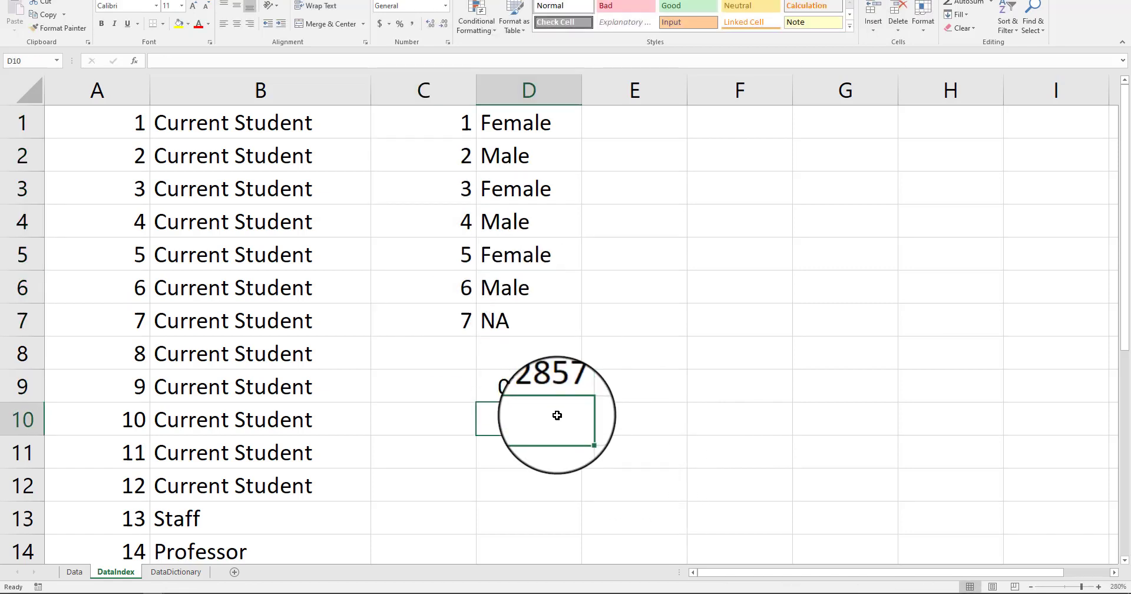
{"action": "key", "text": "Up"}
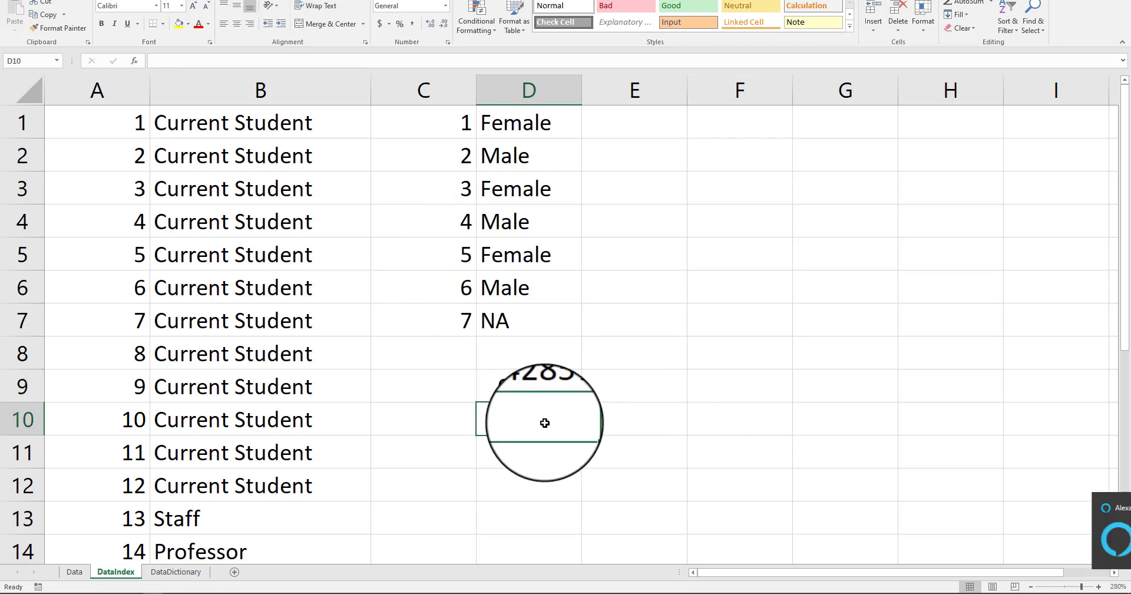
{"action": "type", "text": "="}
{"action": "key", "text": "Up"}
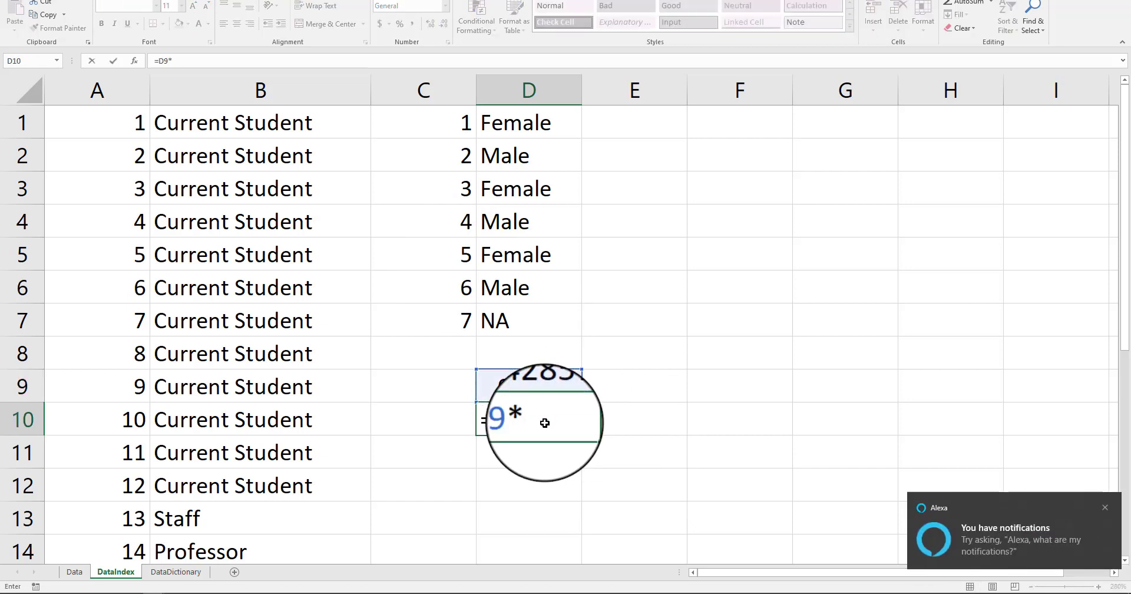
{"action": "type", "text": "*2"}
{"action": "key", "text": "Return"}
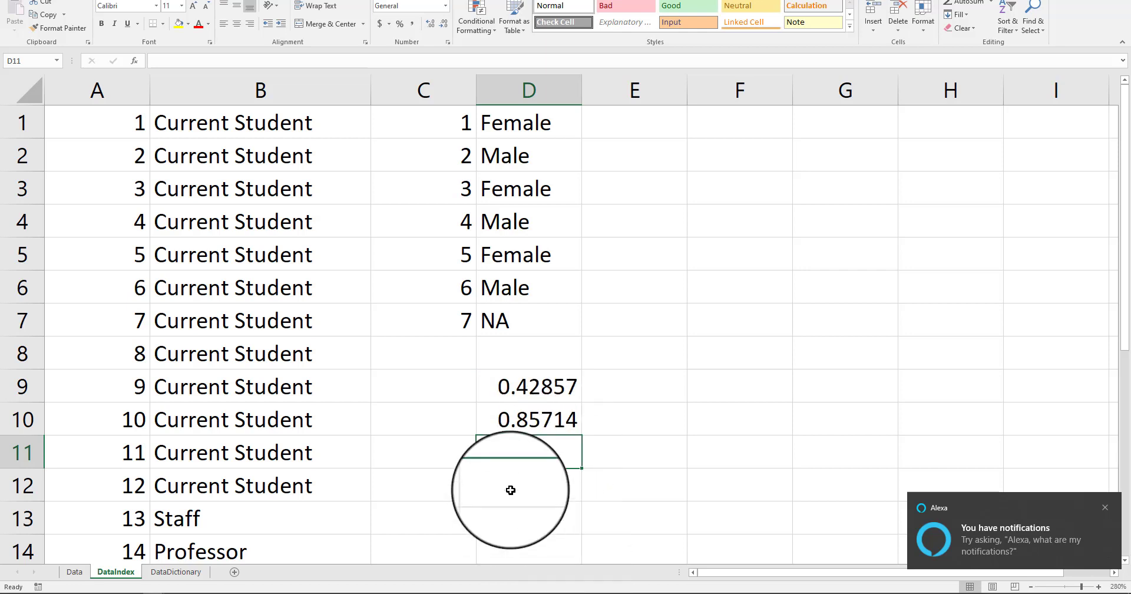
Calculate the share of the NA entry with =1/7 in E7.
{"action": "left_click", "coordinate": [533, 318]}
{"action": "left_click", "coordinate": [598, 320]}
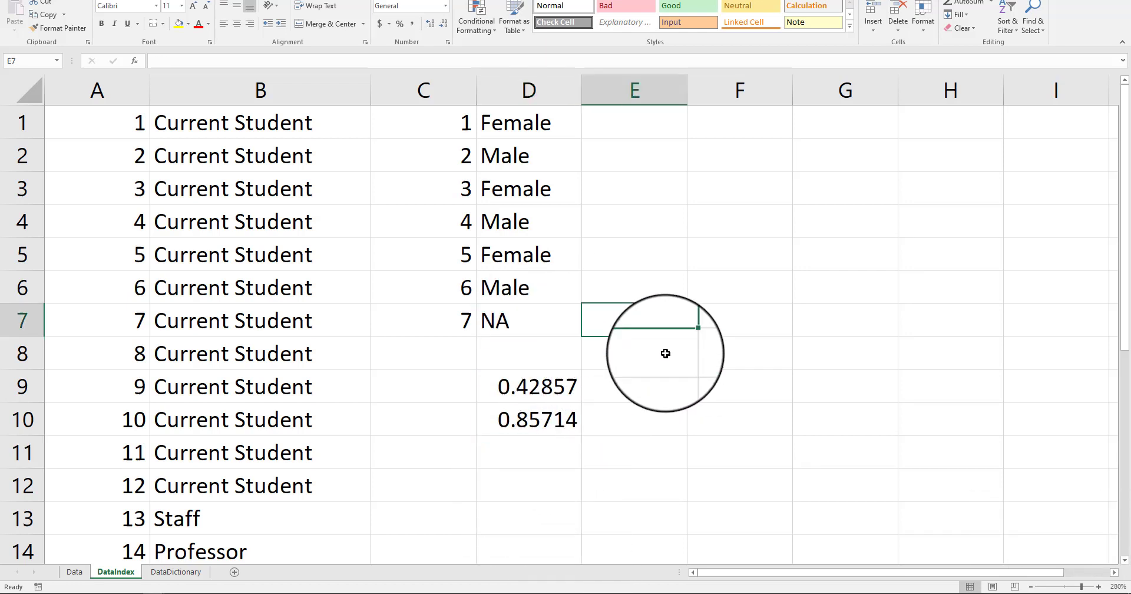
{"action": "type", "text": "=1/7"}
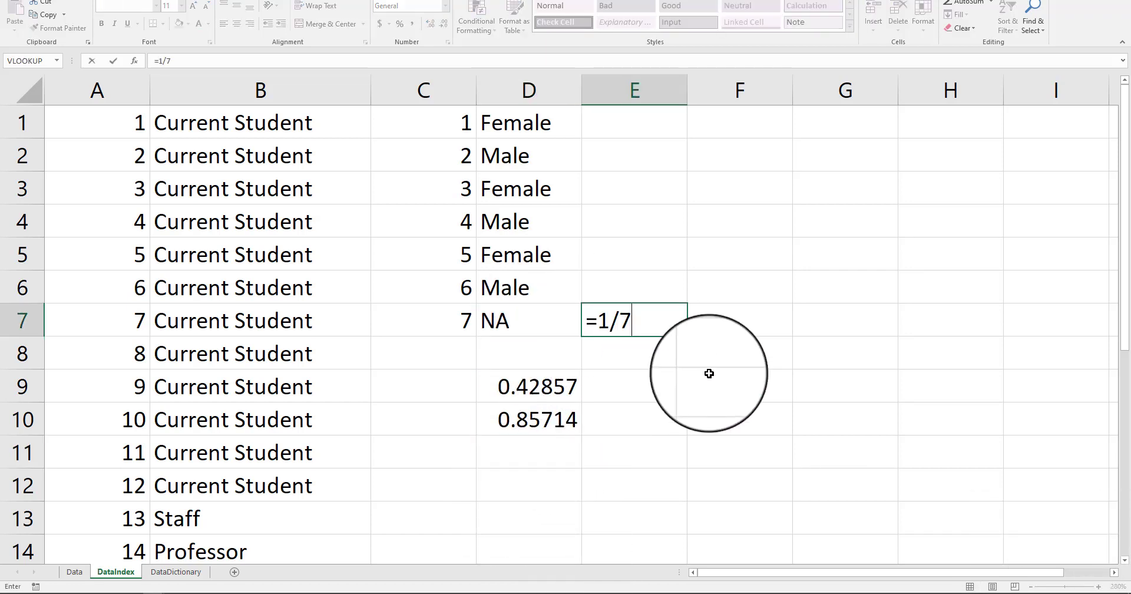
{"action": "key", "text": "Return"}
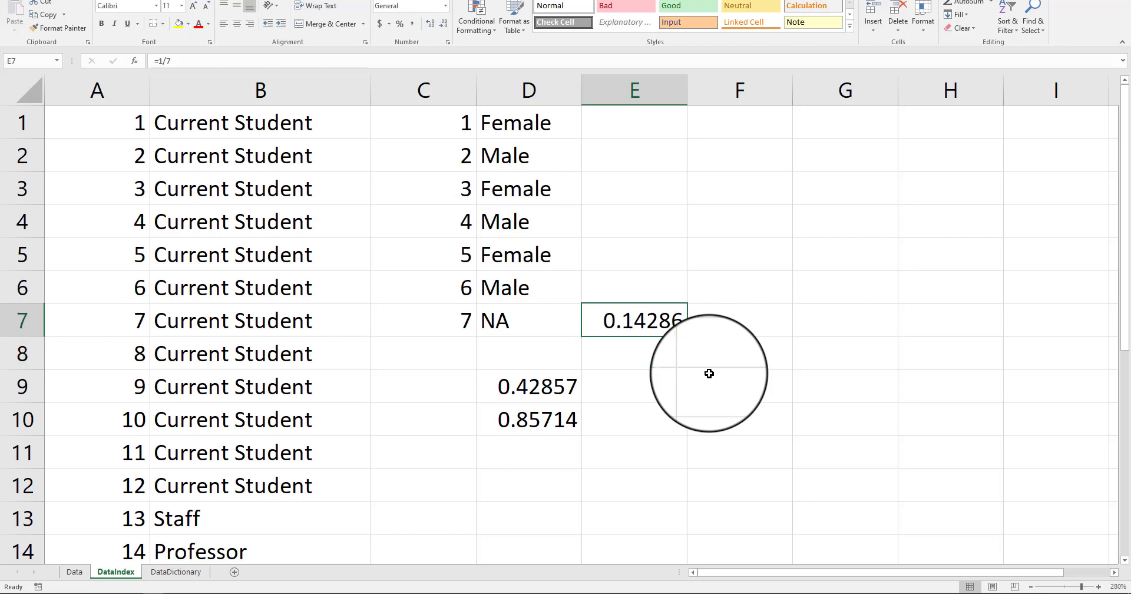
{"action": "key", "text": "Left"}
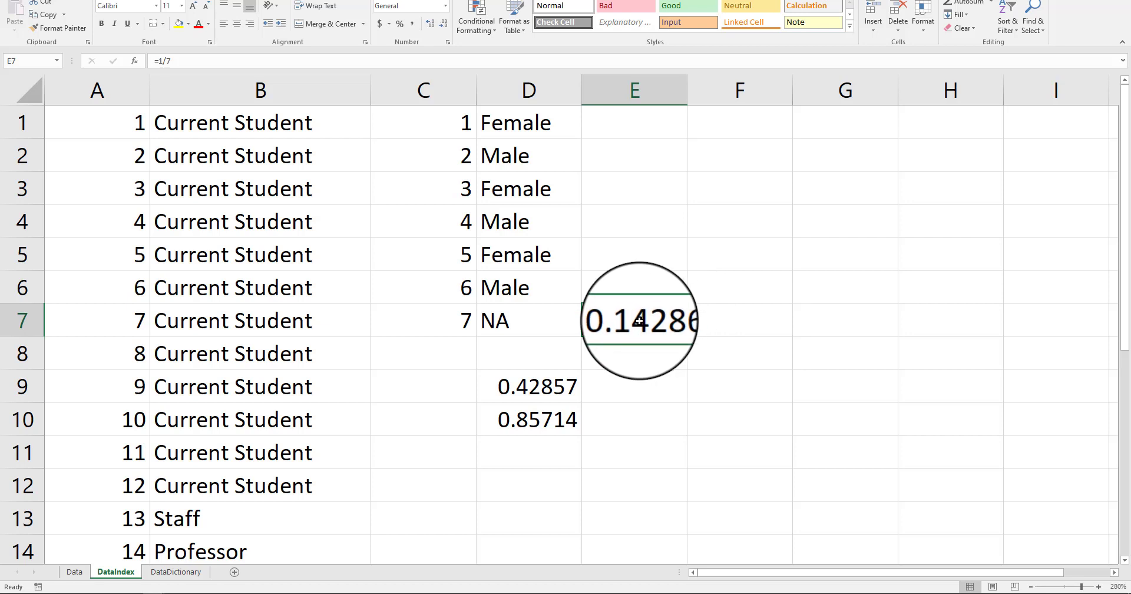
Clear the trial fractions in E7 and D9:D10, and enter the index numbers 8 and 9 in C8 and C9.
{"action": "left_click_drag", "start_coordinate": [530, 374], "coordinate": [535, 407]}
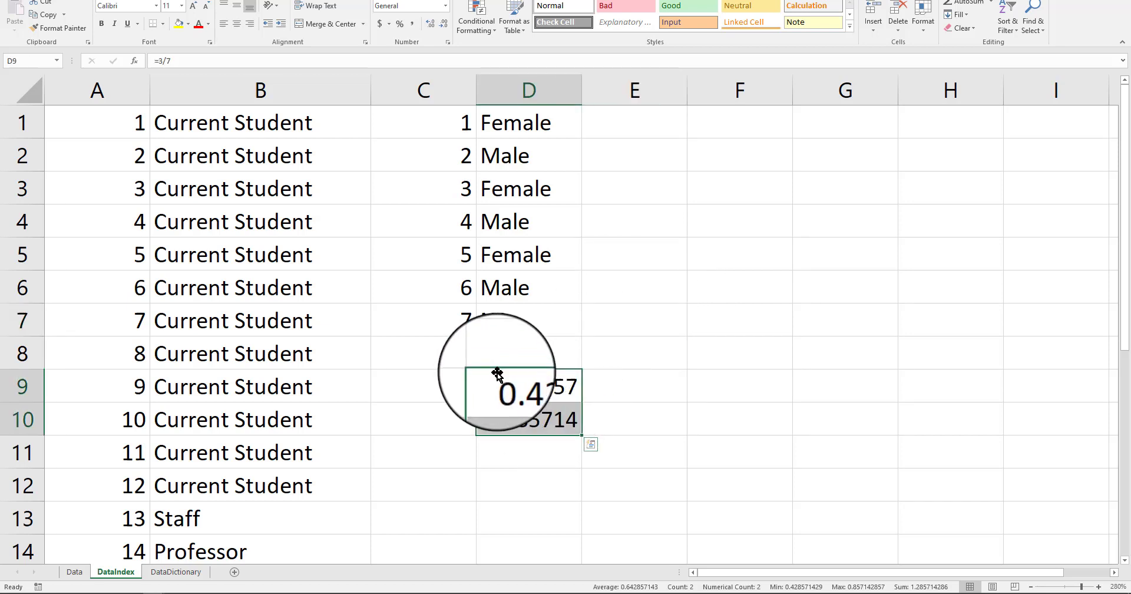
{"action": "key", "text": "Delete"}
{"action": "key", "text": "Left"}
{"action": "key", "text": "Up"}
{"action": "type", "text": "8"}
{"action": "key", "text": "Return"}
{"action": "type", "text": "9"}
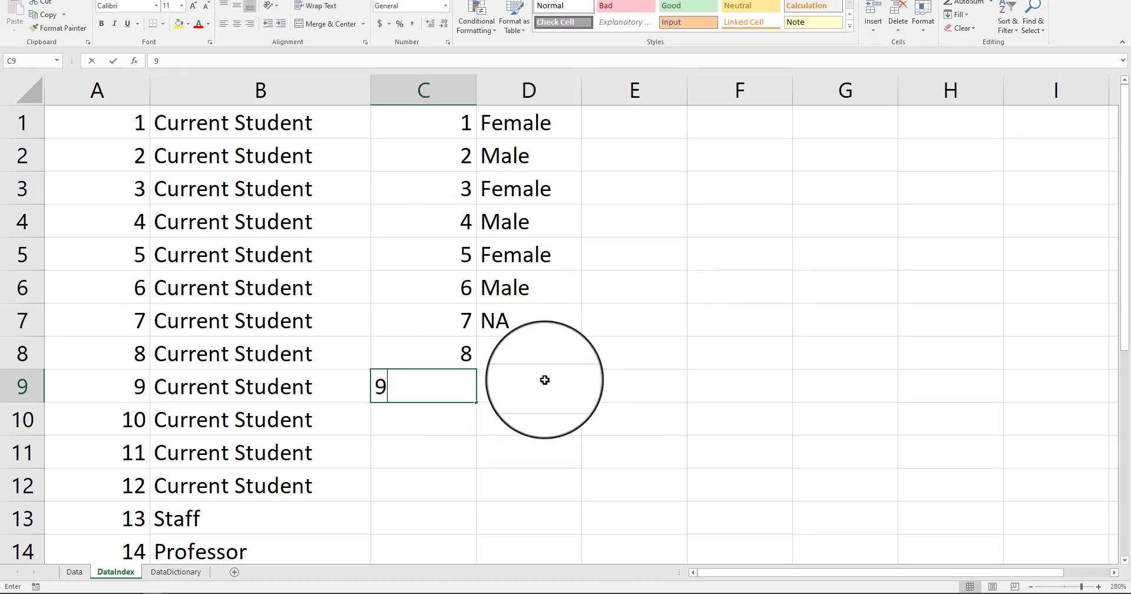
{"action": "key", "text": "Return"}
Enter NA in D9 and copy the Female and Male entries from D5:D6 into D7:D8.
{"action": "left_click", "coordinate": [545, 379]}
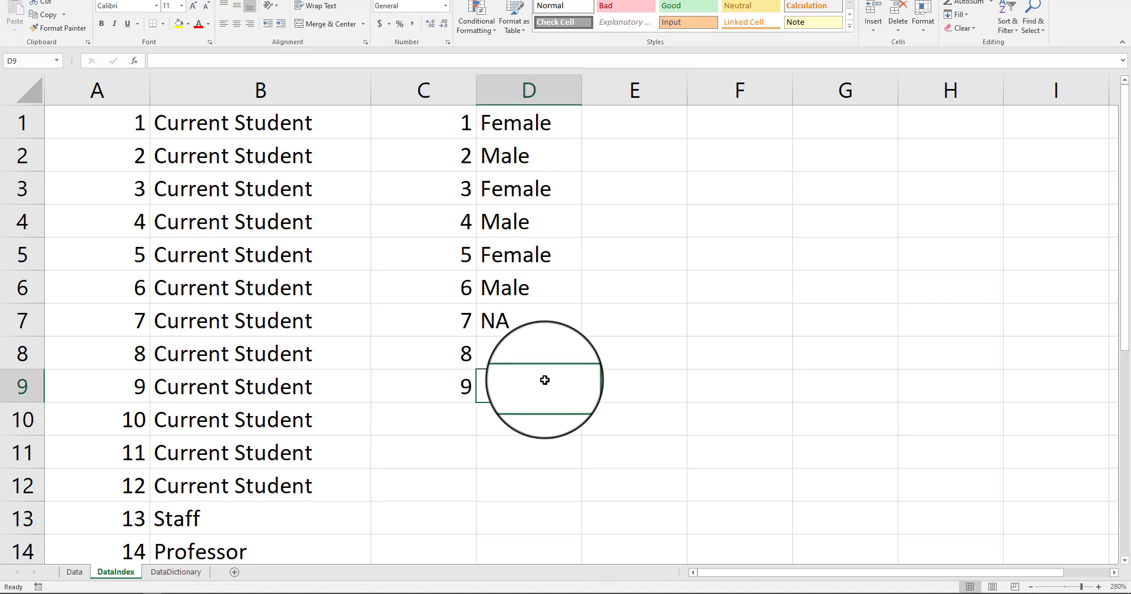
{"action": "key", "text": "Down"}
{"action": "key", "text": "Up"}
{"action": "key", "text": "Up"}
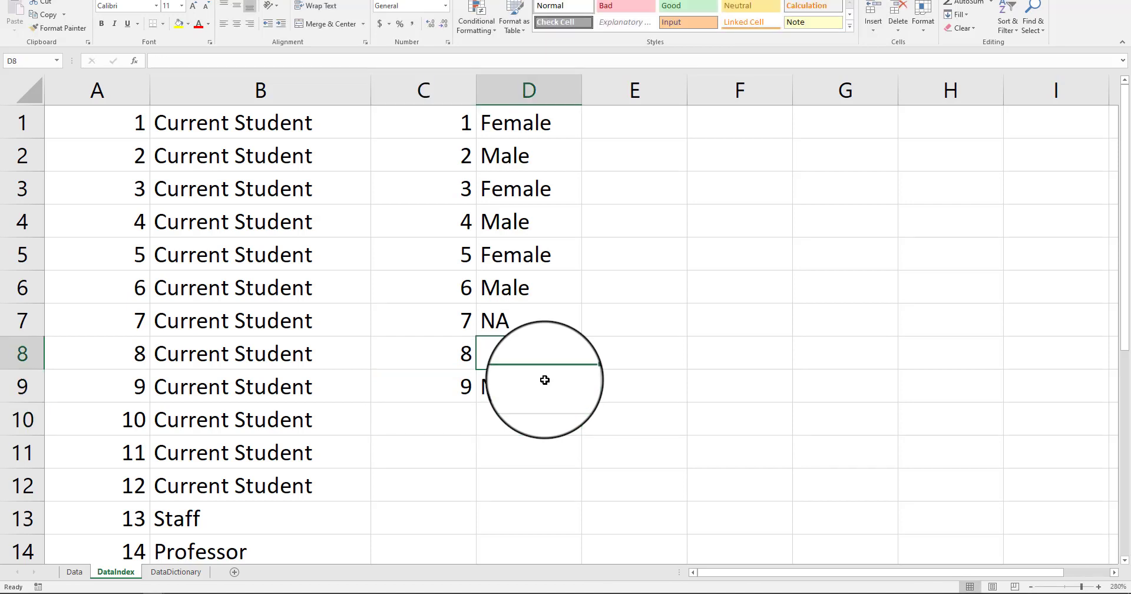
{"action": "left_click_drag", "start_coordinate": [515, 121], "coordinate": [525, 190]}
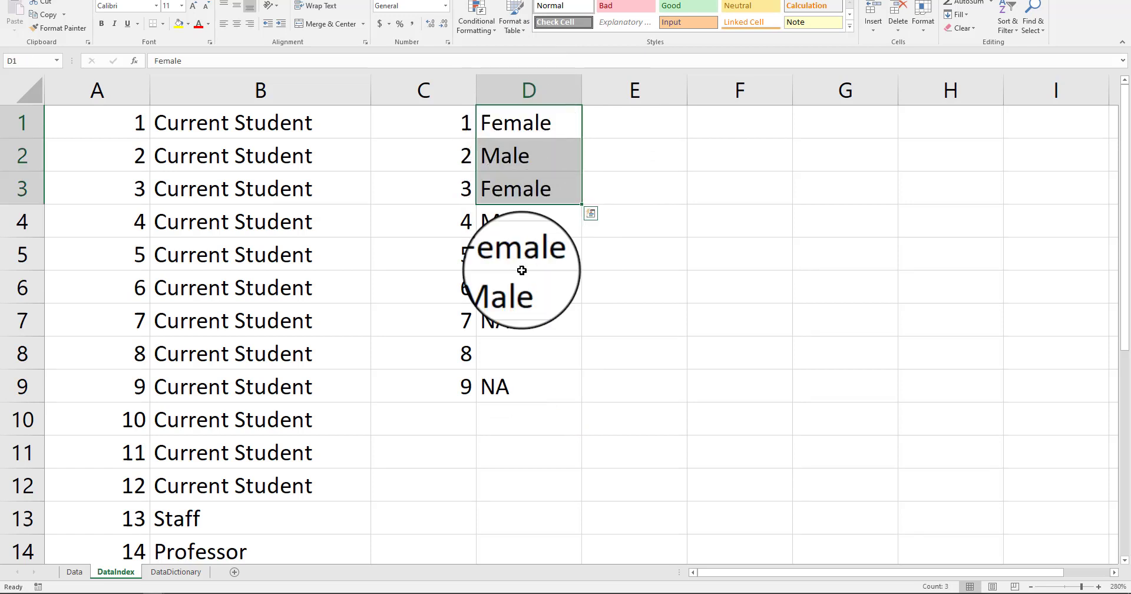
{"action": "left_click_drag", "start_coordinate": [501, 254], "coordinate": [510, 275]}
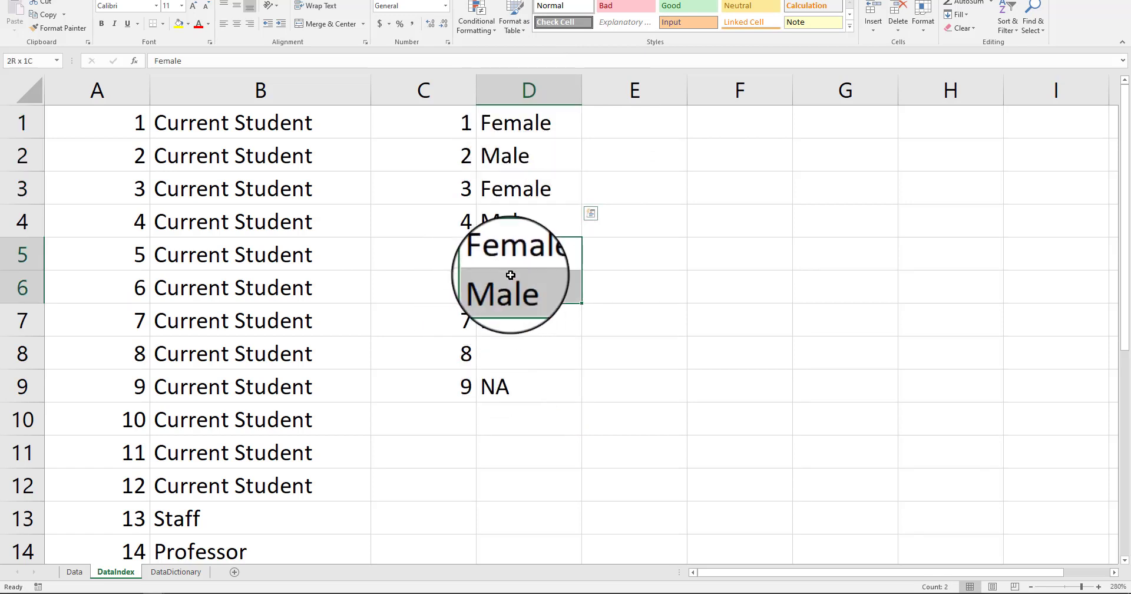
{"action": "key", "text": "ctrl+c"}
{"action": "left_click", "coordinate": [518, 321]}
{"action": "key", "text": "ctrl+v"}
{"action": "left_click", "coordinate": [648, 298]}
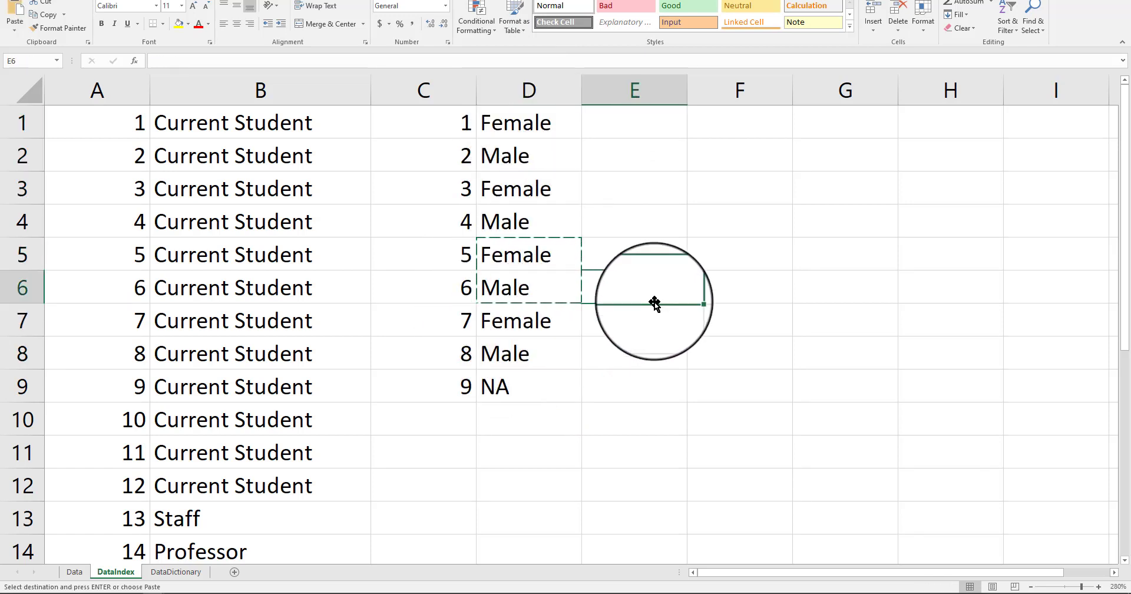
Calculate the share of one gender in the nine-row list with =4/9 in D11.
{"action": "left_click", "coordinate": [543, 441]}
{"action": "type", "text": "="}
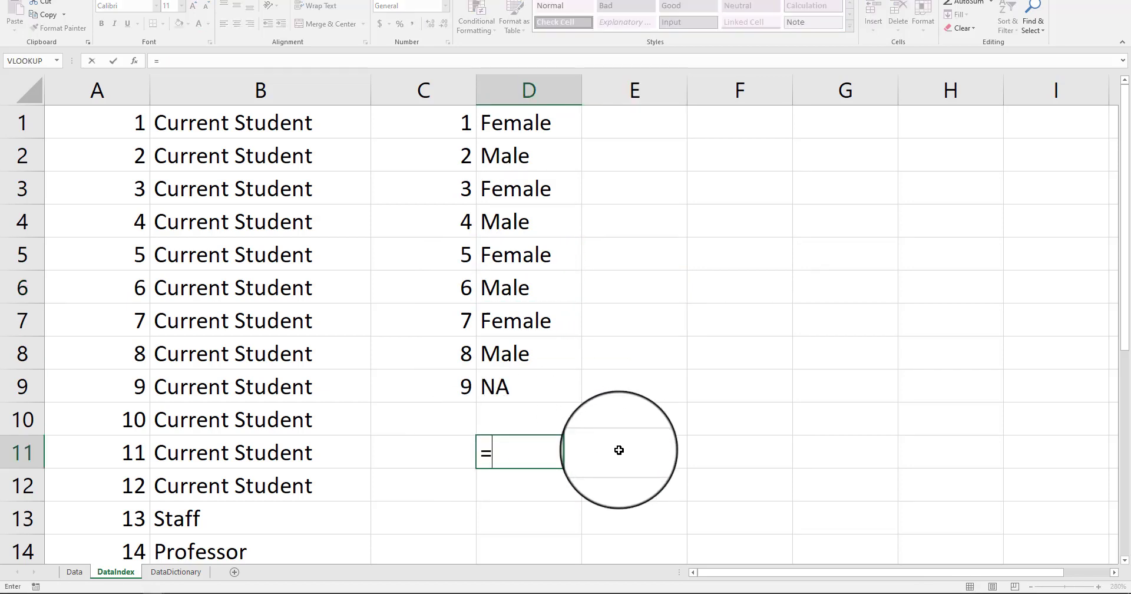
{"action": "type", "text": "4/9"}
{"action": "key", "text": "Return"}
{"action": "key", "text": "Up"}
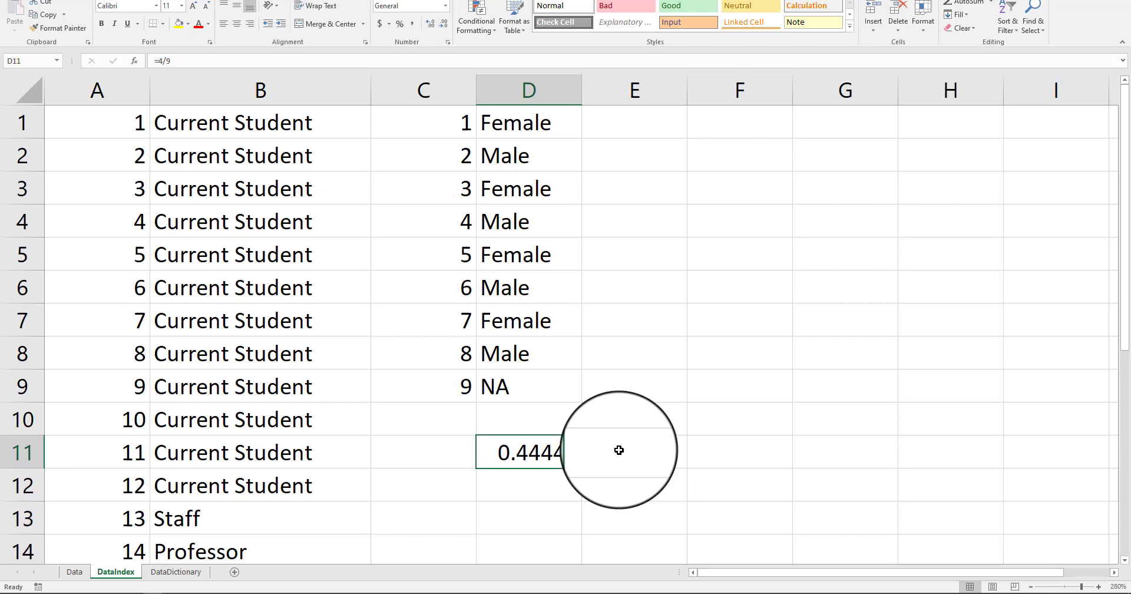
Calculate the combined share of both genders with =D11*2 in D12.
{"action": "key", "text": "Down"}
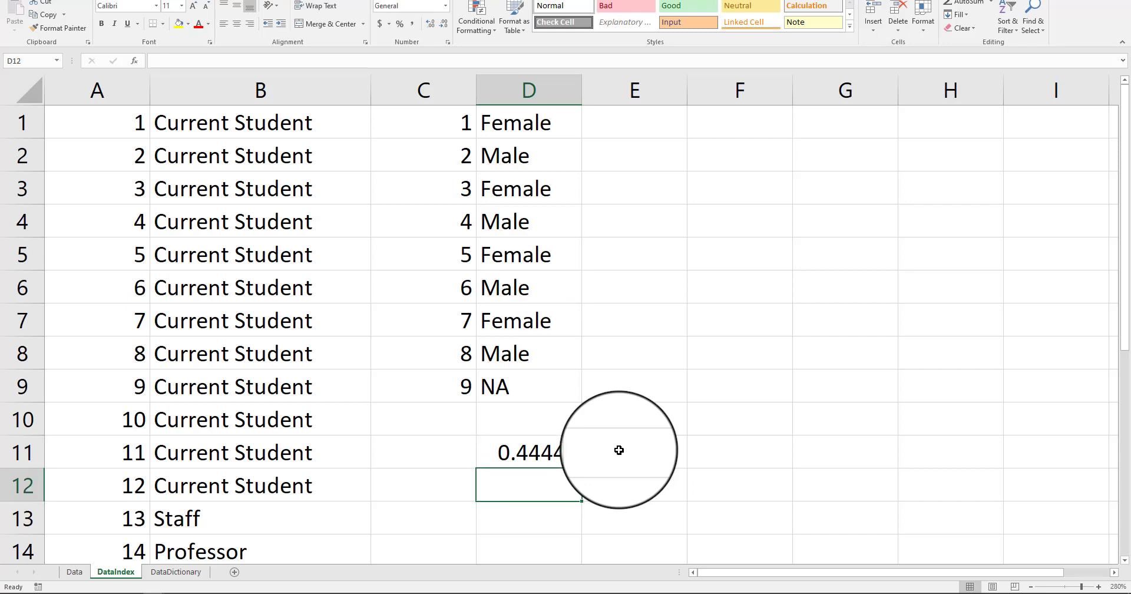
{"action": "type", "text": "="}
{"action": "key", "text": "Up"}
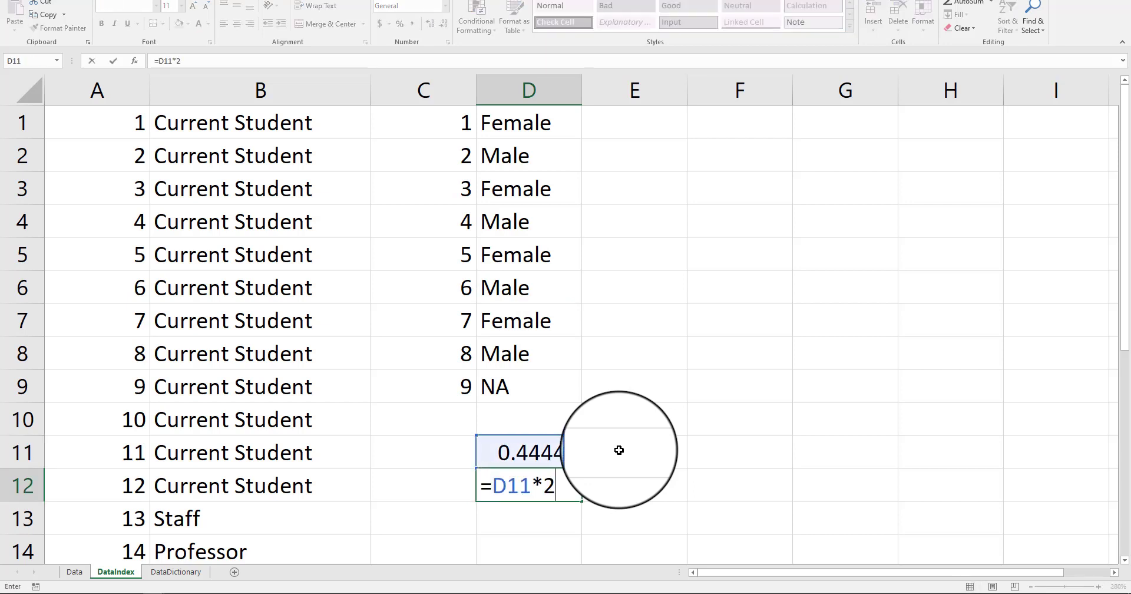
{"action": "type", "text": "*2"}
{"action": "key", "text": "Return"}
{"action": "key", "text": "Up"}
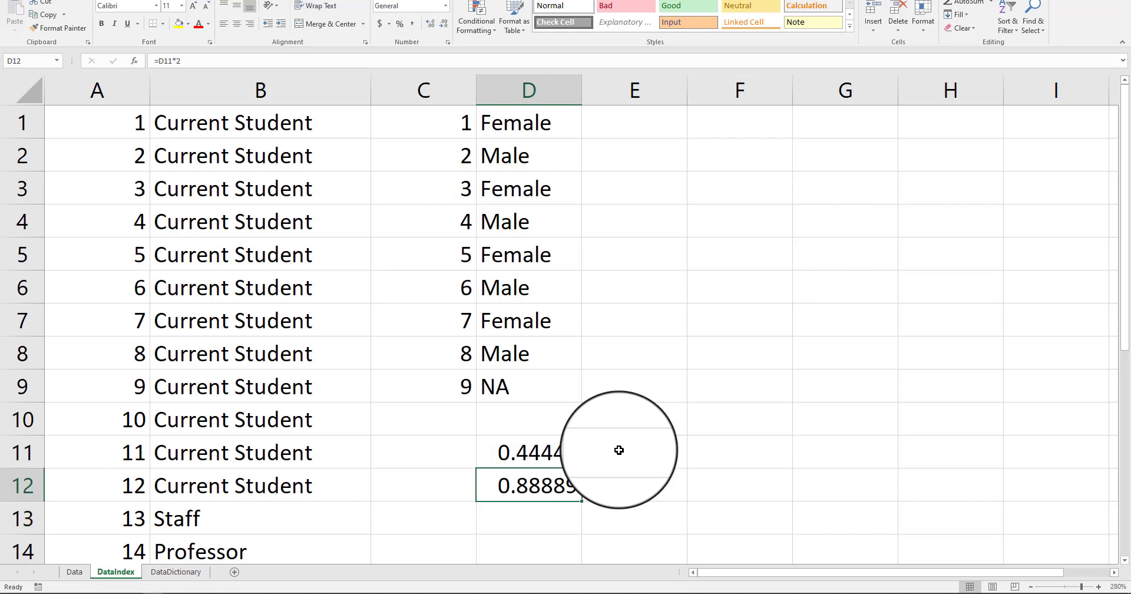
Clear the trial share calculations from D11 and D12.
{"action": "key", "text": "Up"}
{"action": "key", "text": "Delete"}
{"action": "key", "text": "Down"}
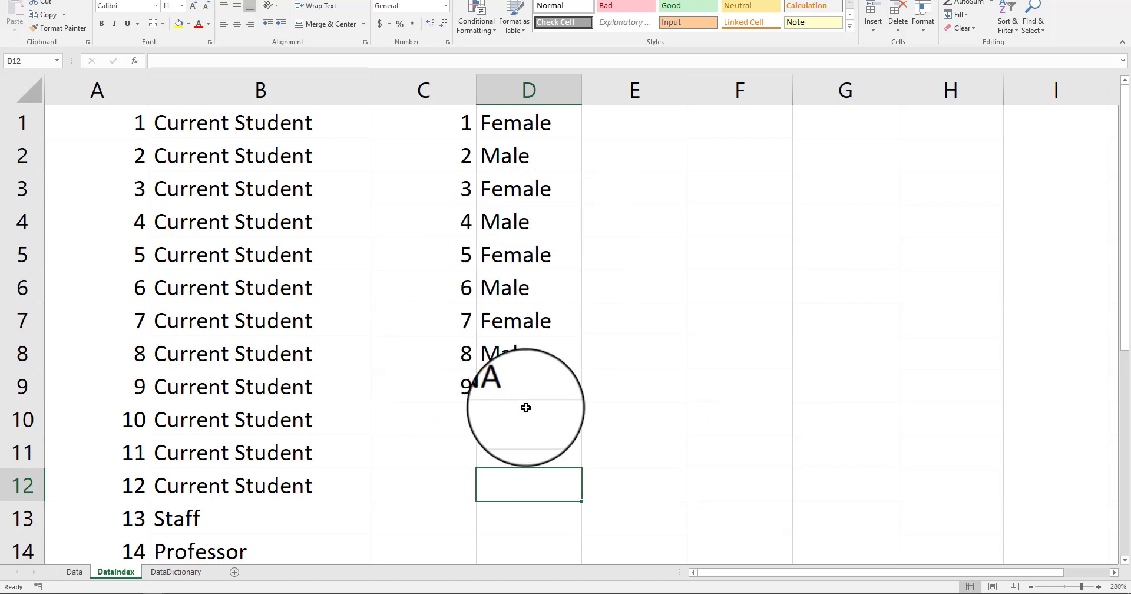
Group the gender list by filling Female through D1:D4 and Male through D5:D8.
{"action": "left_click", "coordinate": [545, 124]}
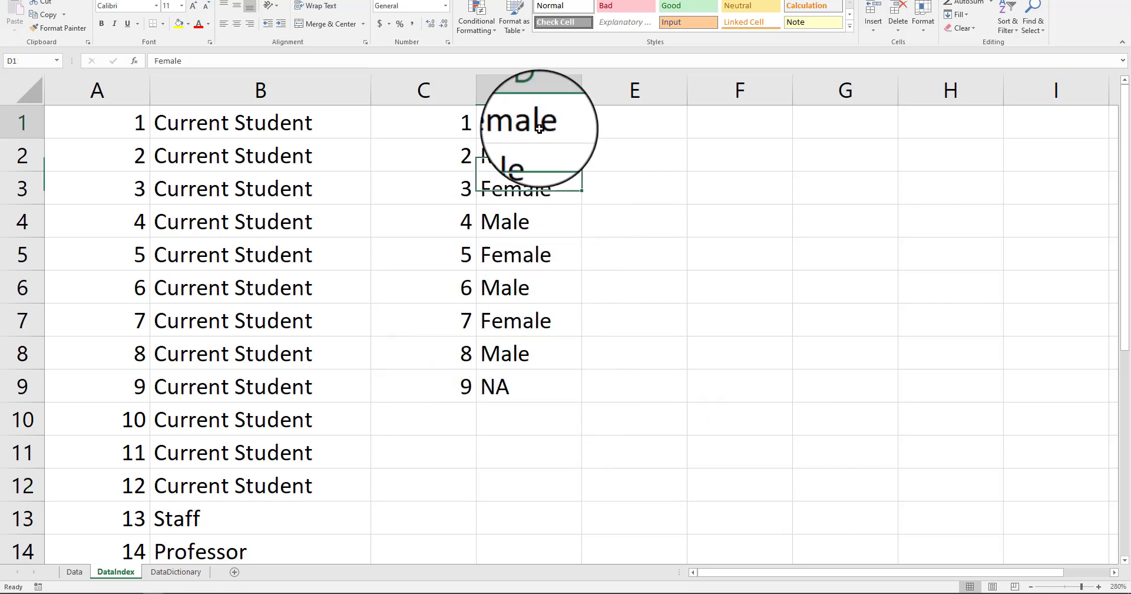
{"action": "left_click_drag", "start_coordinate": [583, 136], "coordinate": [583, 236]}
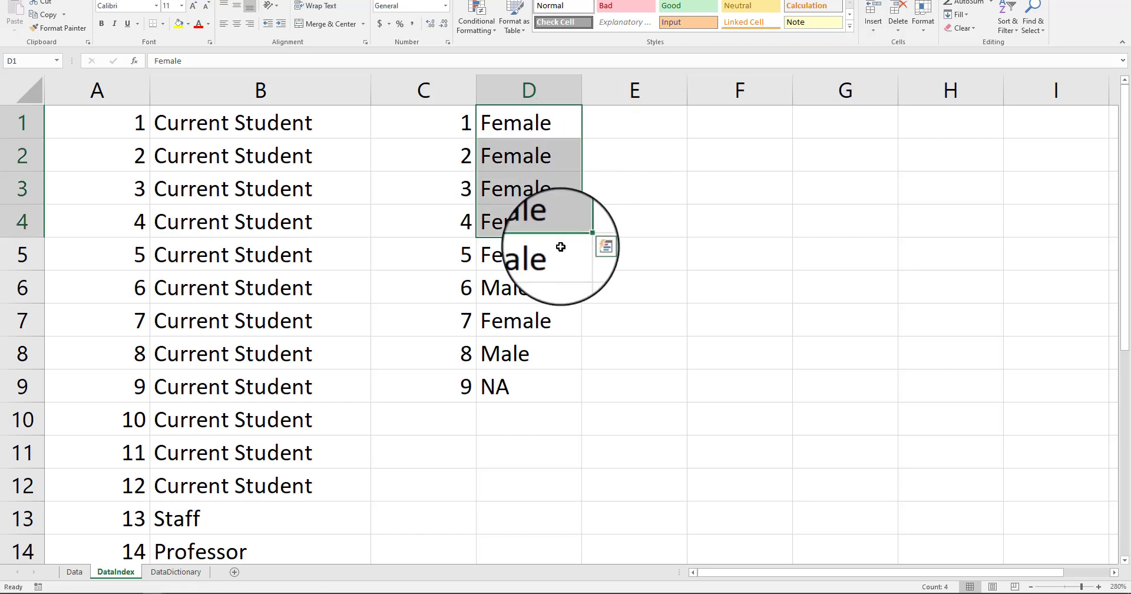
{"action": "left_click", "coordinate": [568, 256]}
{"action": "type", "text": "MAle"}
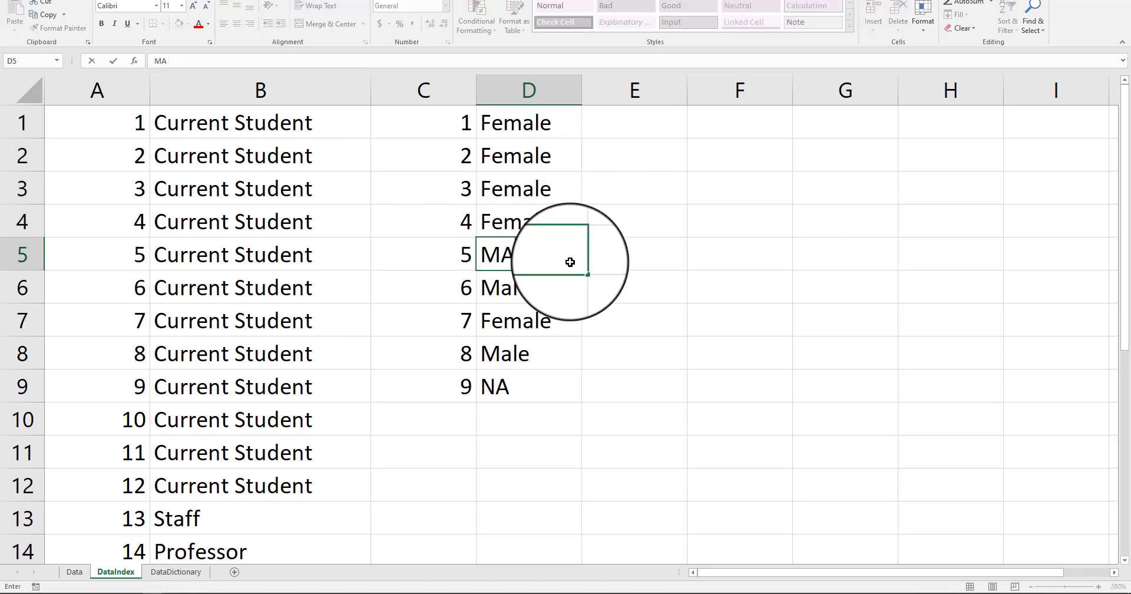
{"action": "key", "text": "Return"}
{"action": "left_click", "coordinate": [575, 263]}
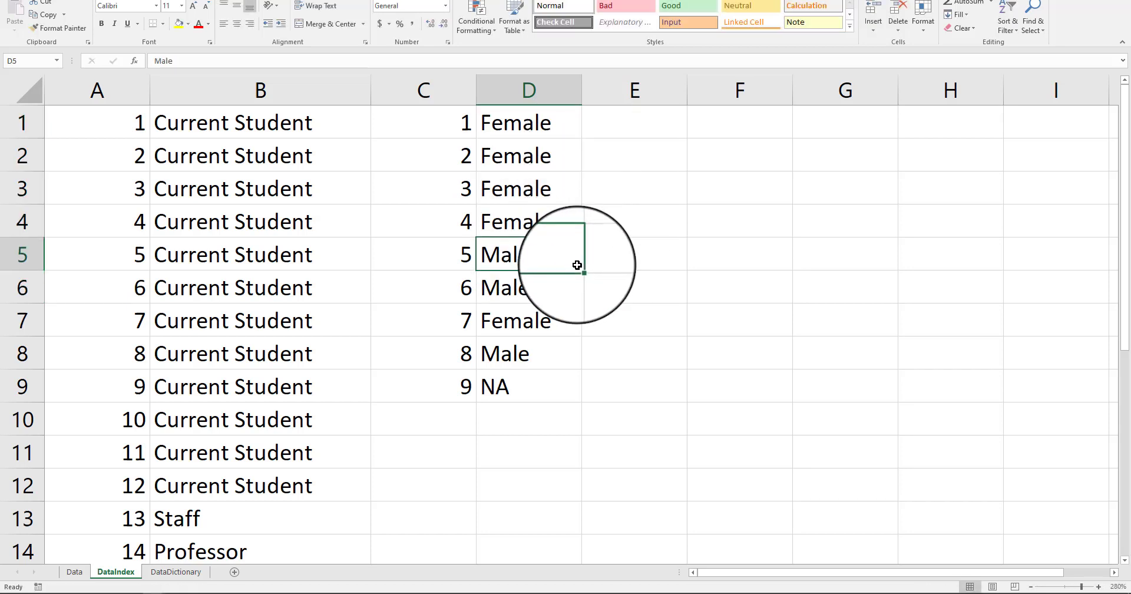
{"action": "left_click_drag", "start_coordinate": [583, 269], "coordinate": [565, 367]}
{"action": "left_click", "coordinate": [695, 294]}
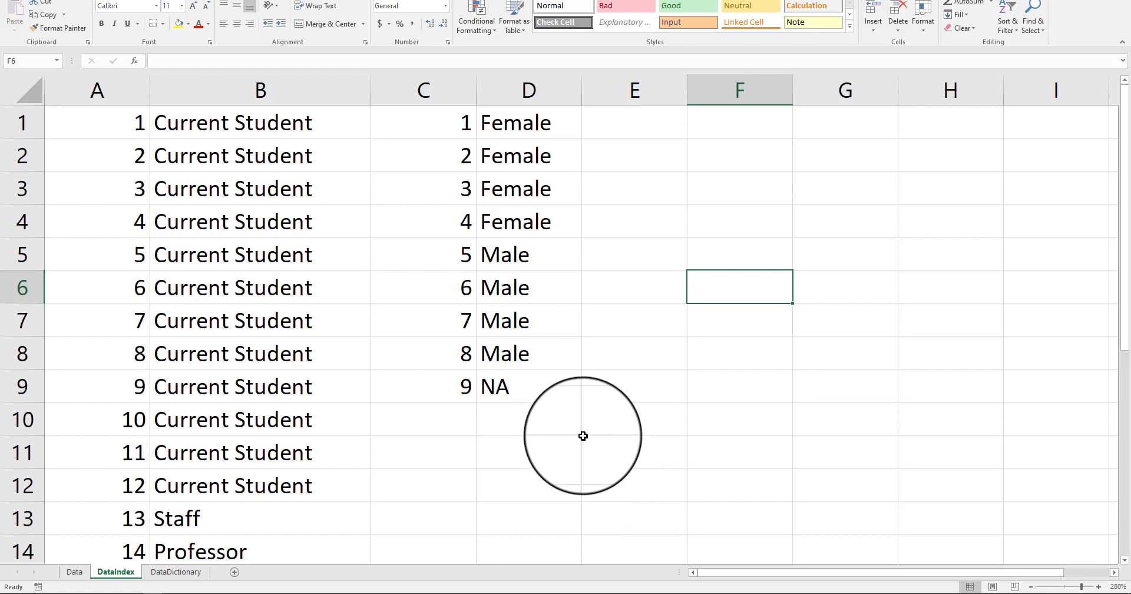
Try to extend the Customer Type lookup formula from B2 into C2 on the Data sheet, and undo it.
{"action": "key", "text": "ctrl+Page_Up"}
{"action": "left_click", "coordinate": [366, 139]}
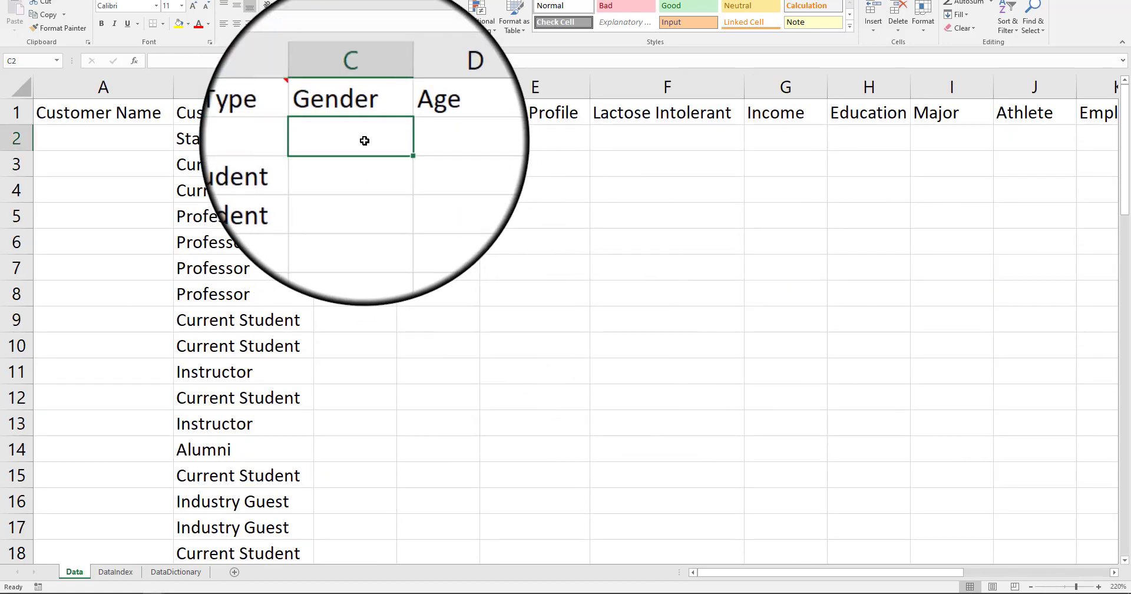
{"action": "left_click", "coordinate": [287, 133]}
{"action": "key", "text": "F2"}
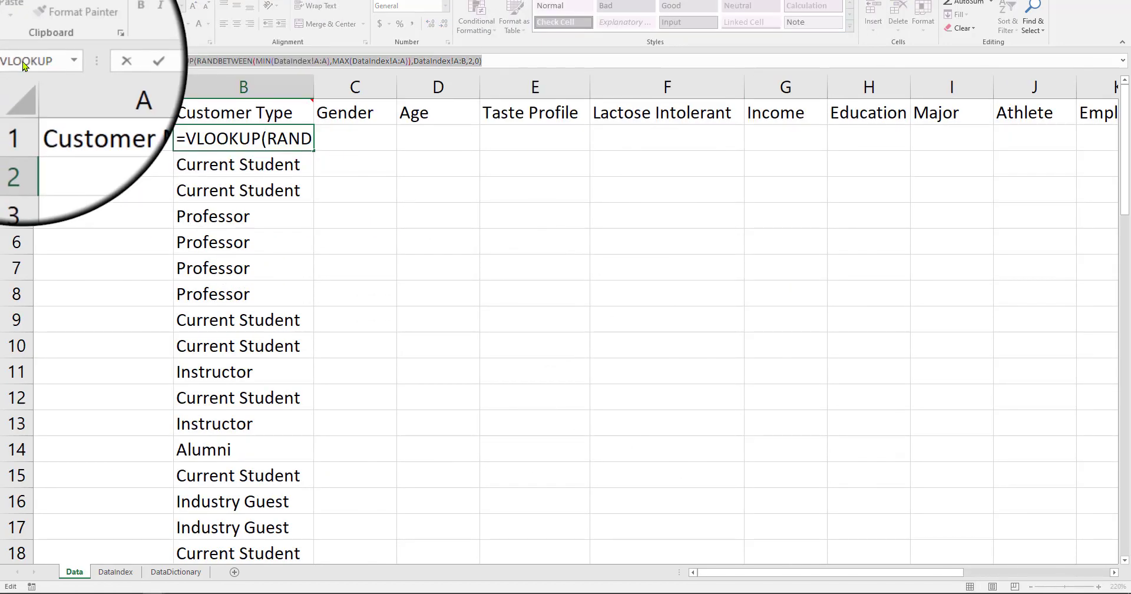
{"action": "key", "text": "ctrl+Return"}
{"action": "left_click_drag", "start_coordinate": [314, 151], "coordinate": [371, 141]}
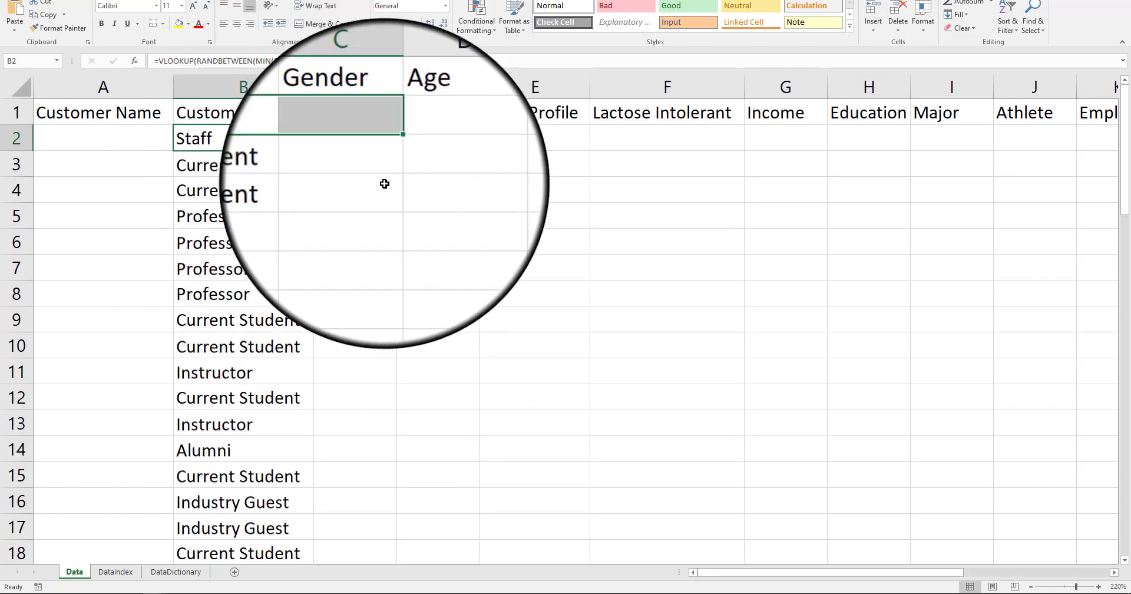
{"action": "key", "text": "ctrl+z"}
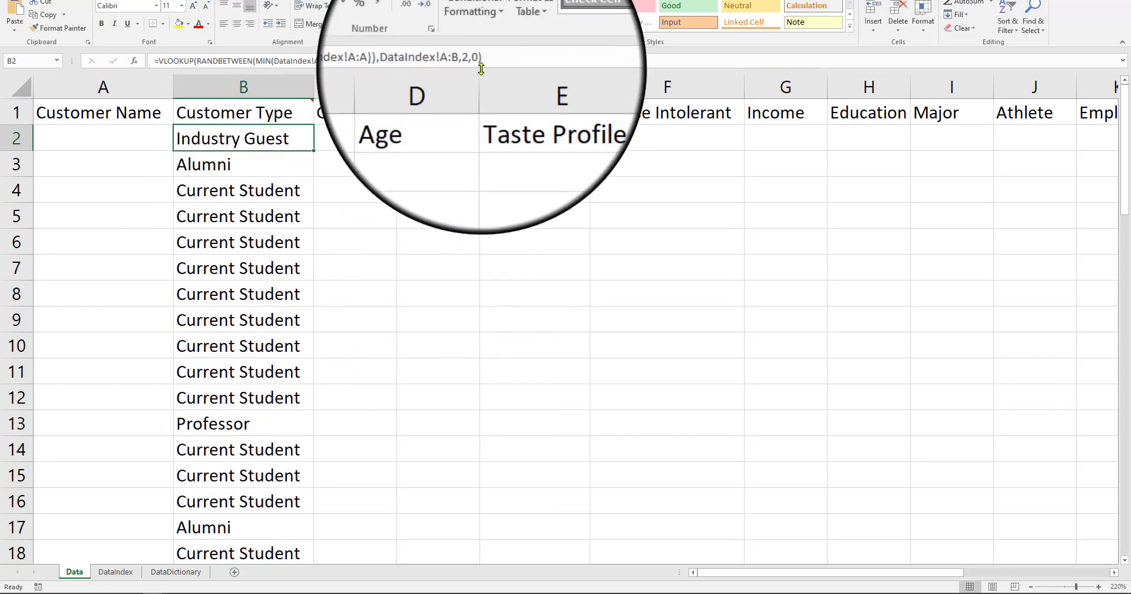
Fill the Customer Type lookup formula from B2 into the Gender cell C2.
{"action": "left_click", "coordinate": [441, 61]}
{"action": "key", "text": "ctrl+Return"}
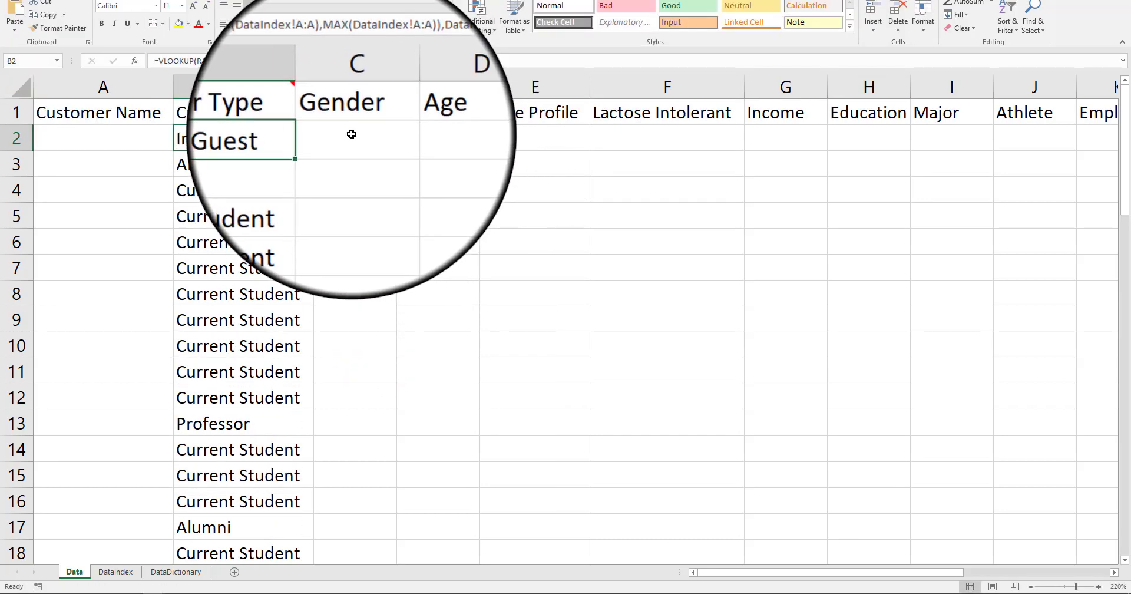
{"action": "left_click", "coordinate": [381, 136]}
{"action": "key", "text": "ctrl+r"}
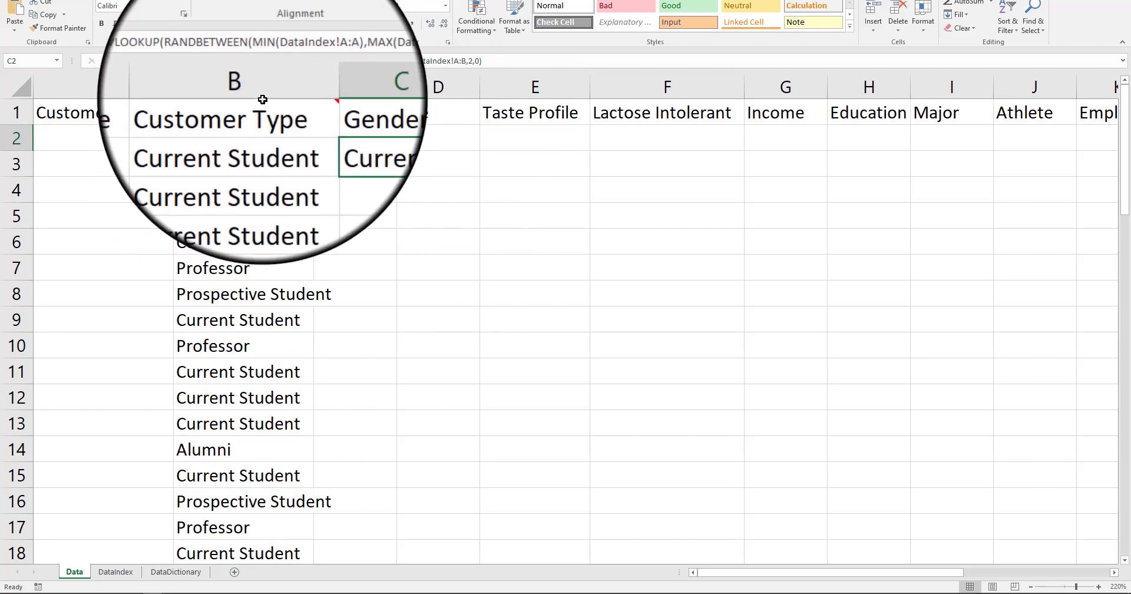
Check the gender list's columns in DataIndex and change the MIN and MAX ranges in C2's formula to DataIndex!C:C.
{"action": "left_click", "coordinate": [115, 571]}
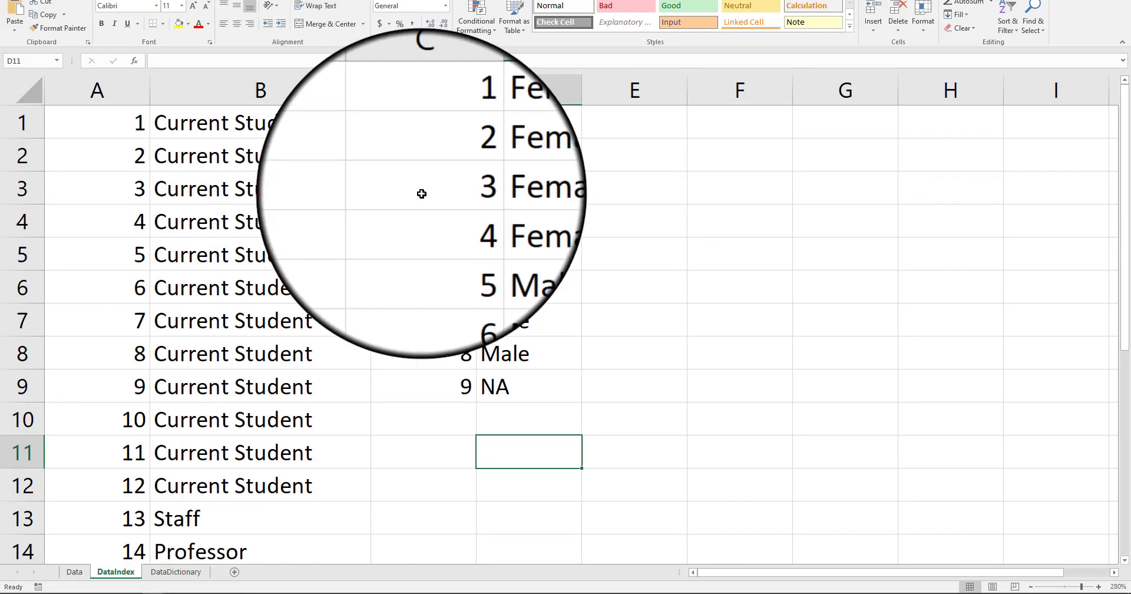
{"action": "left_click", "coordinate": [74, 571]}
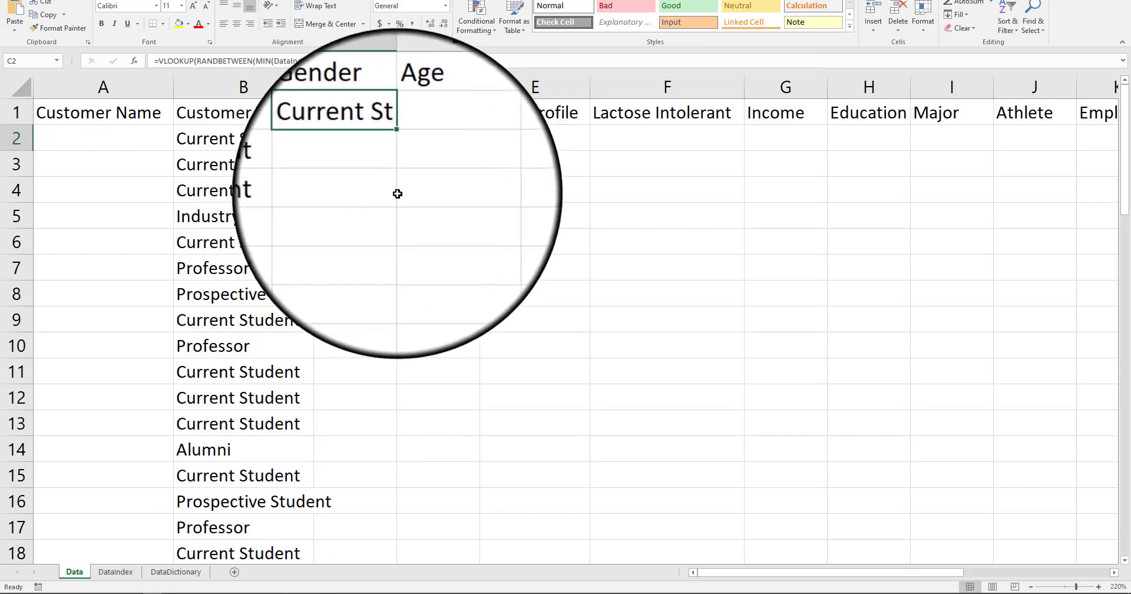
{"action": "left_click", "coordinate": [313, 61]}
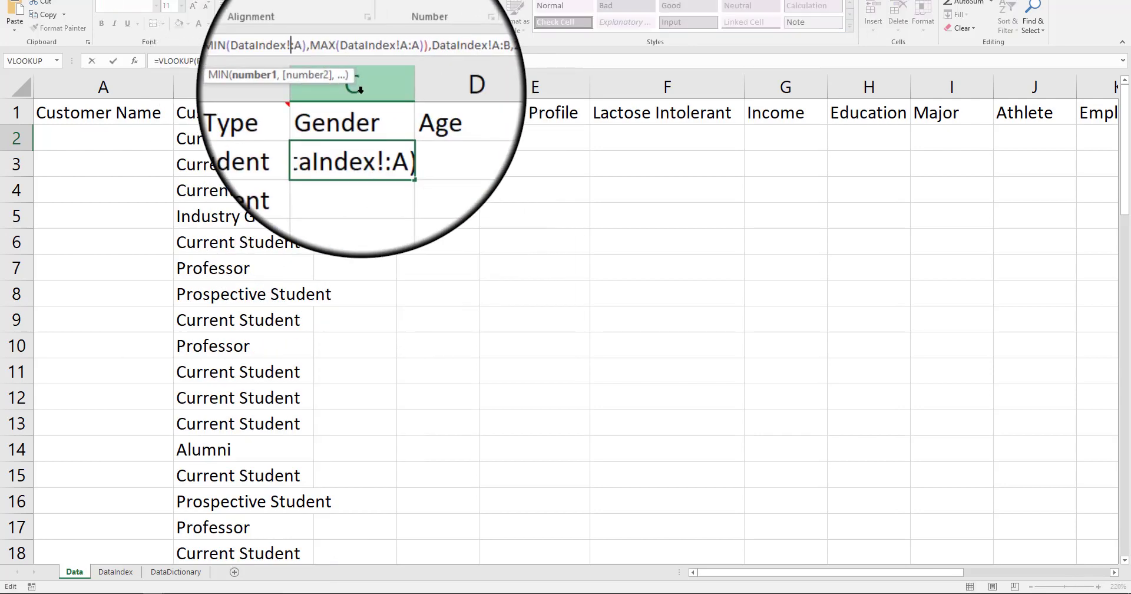
{"action": "type", "text": "c"}
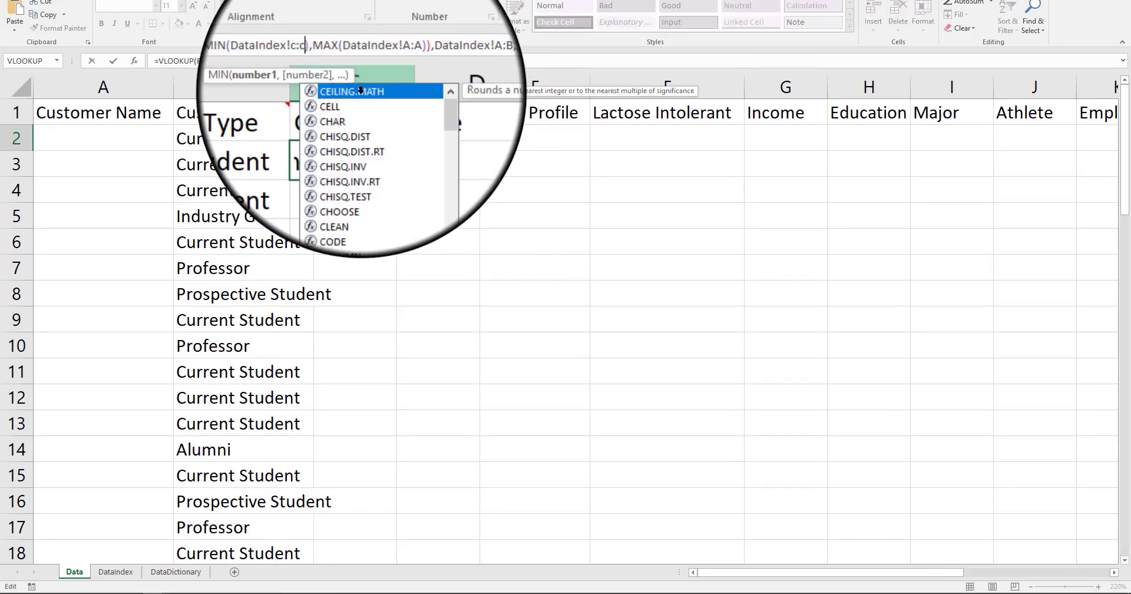
{"action": "key", "text": "Delete"}
{"action": "key", "text": "Right"}
{"action": "key", "text": "Right"}
{"action": "key", "text": "Right"}
{"action": "key", "text": "Right"}
{"action": "key", "text": "Right"}
{"action": "key", "text": "Right"}
{"action": "key", "text": "Right"}
{"action": "key", "text": "Right"}
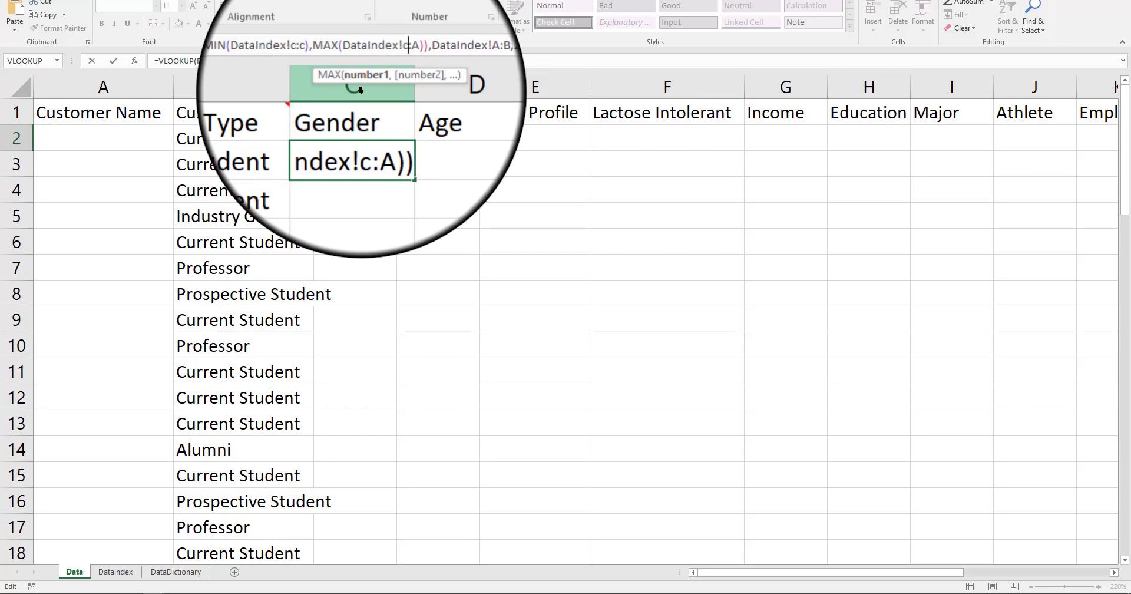
{"action": "type", "text": "c"}
{"action": "key", "text": "Delete"}
Change the lookup table in C2's formula to DataIndex!C:D and enter the formula.
{"action": "key", "text": "Right"}
{"action": "key", "text": "Right"}
{"action": "key", "text": "Right"}
{"action": "key", "text": "Right"}
{"action": "key", "text": "Right"}
{"action": "key", "text": "Right"}
{"action": "key", "text": "Right"}
{"action": "key", "text": "Right"}
{"action": "key", "text": "Right"}
{"action": "key", "text": "Right"}
{"action": "key", "text": "Right"}
{"action": "key", "text": "Right"}
{"action": "key", "text": "Right"}
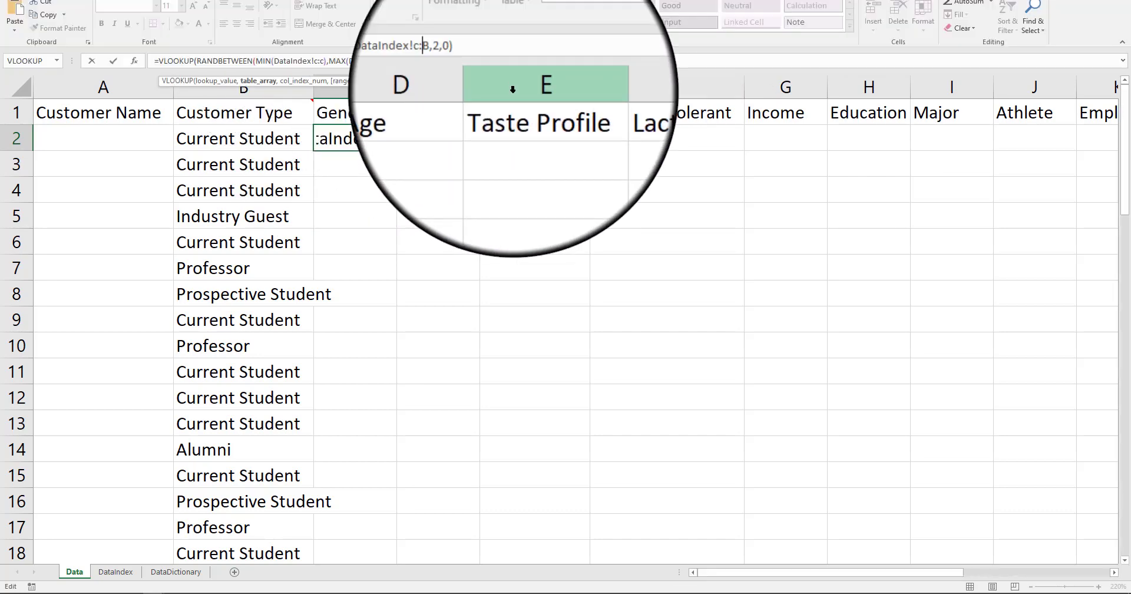
{"action": "type", "text": "d"}
{"action": "key", "text": "Return"}
{"action": "key", "text": "Up"}
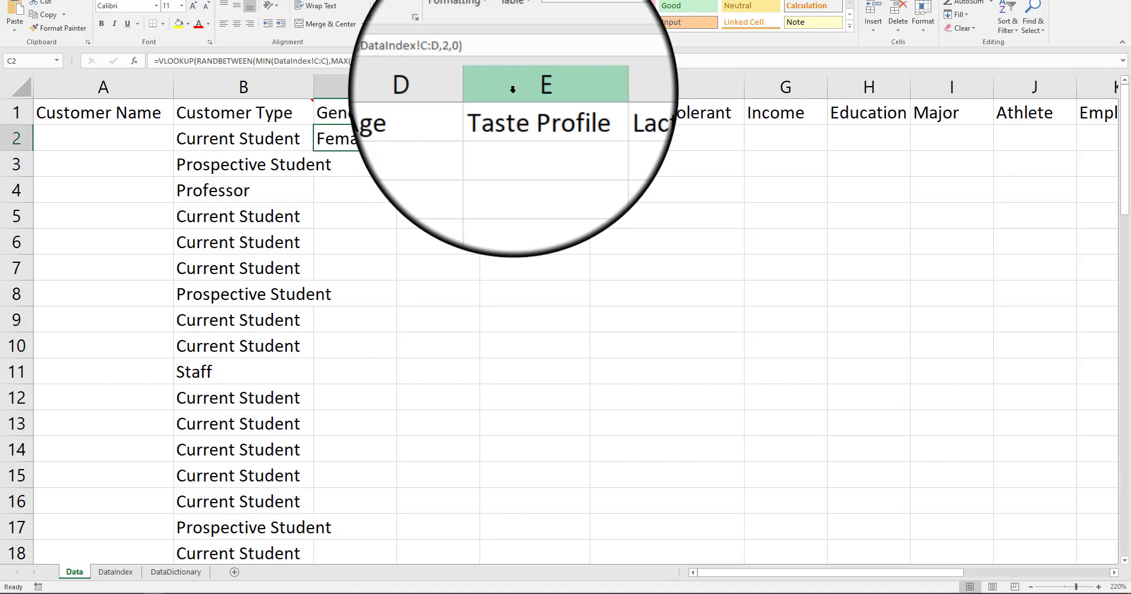
Fill the C2 lookup formula down the Gender column and examine the generated genders.
{"action": "double_click", "coordinate": [397, 150]}
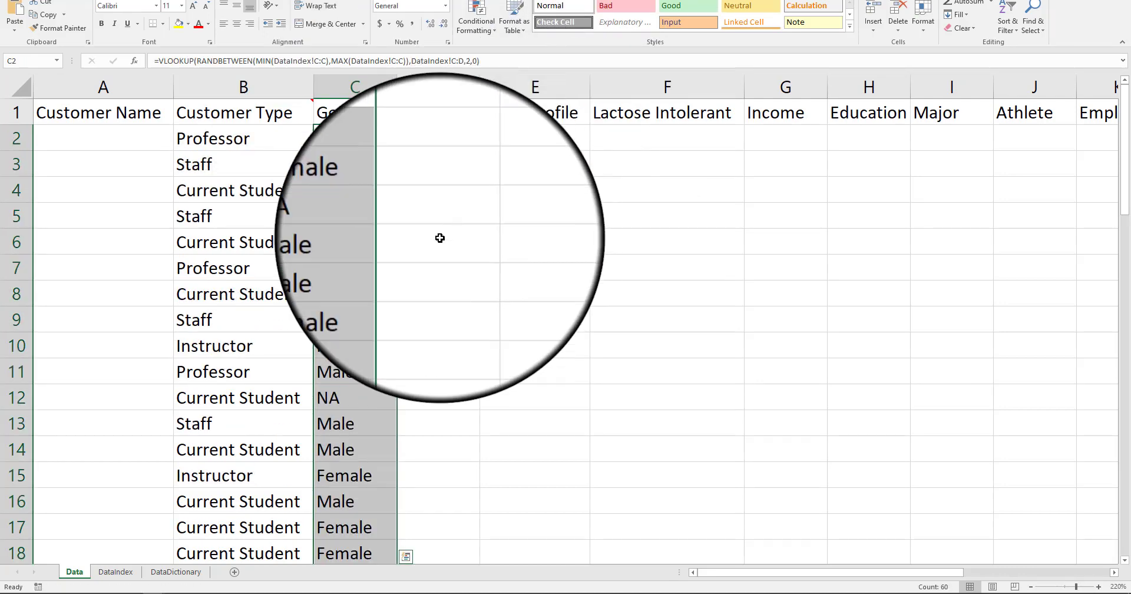
{"action": "left_click", "coordinate": [339, 222]}
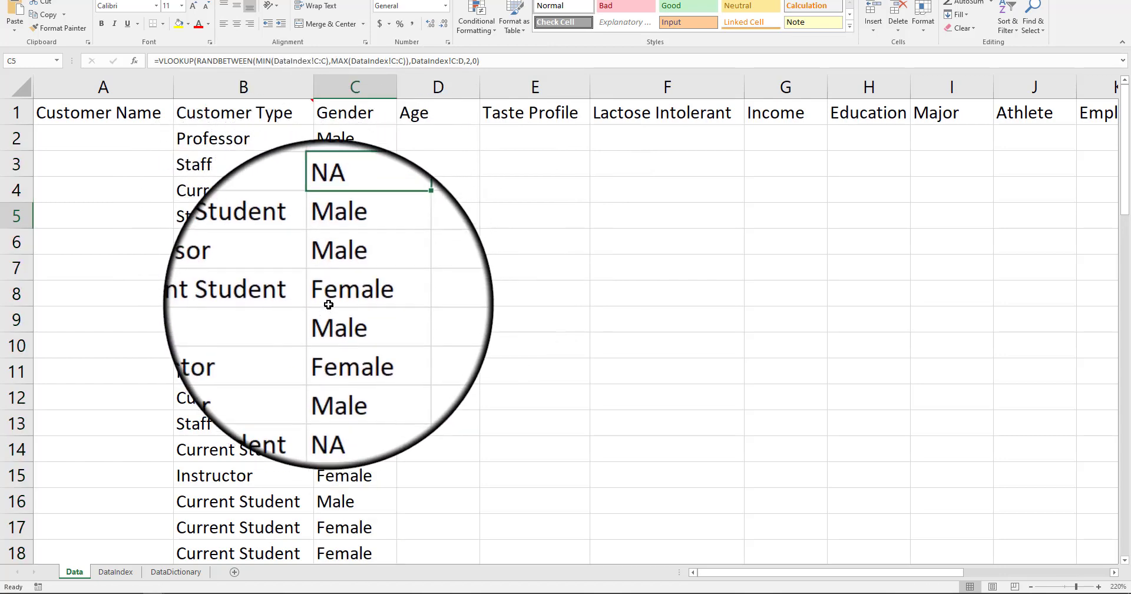
{"action": "left_click", "coordinate": [283, 142]}
{"action": "left_click", "coordinate": [379, 141]}
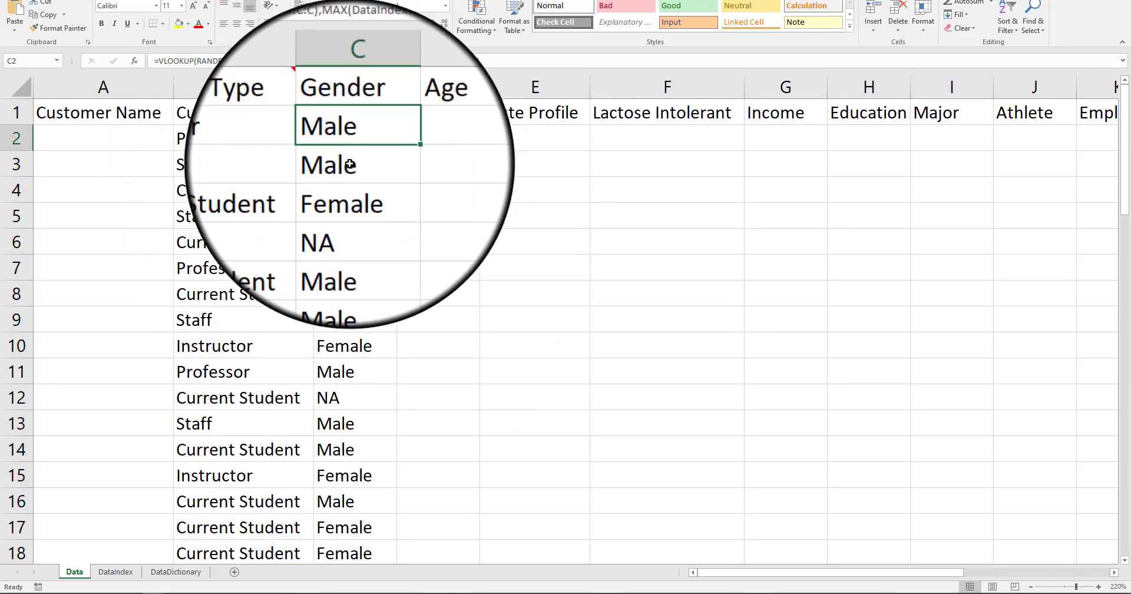
{"action": "key", "text": "Down"}
{"action": "left_click", "coordinate": [338, 189]}
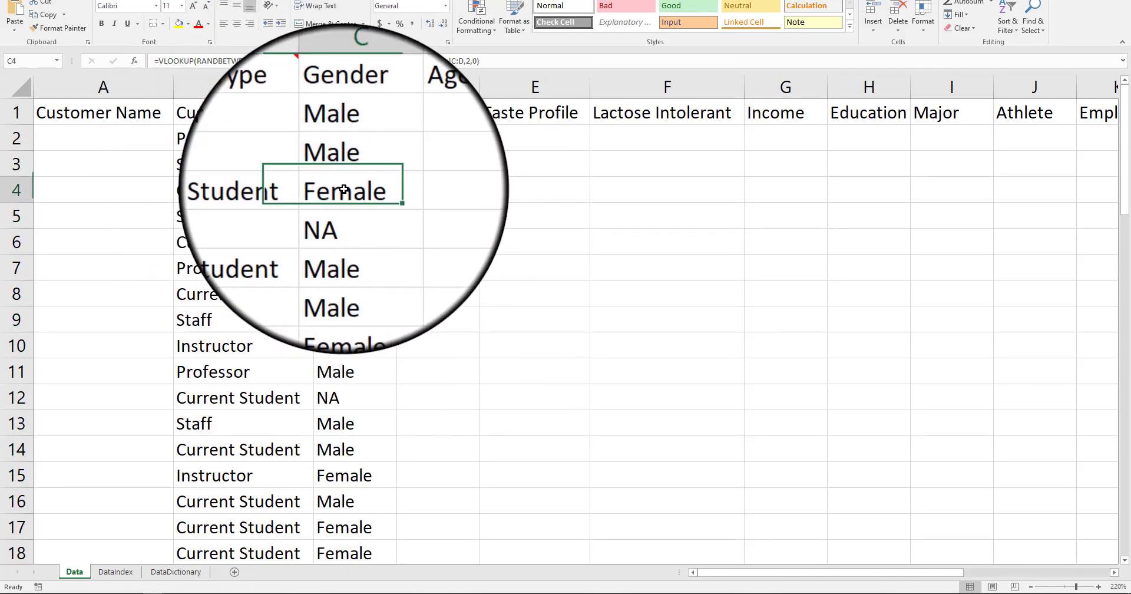
{"action": "left_click", "coordinate": [307, 353]}
{"action": "left_click", "coordinate": [318, 352]}
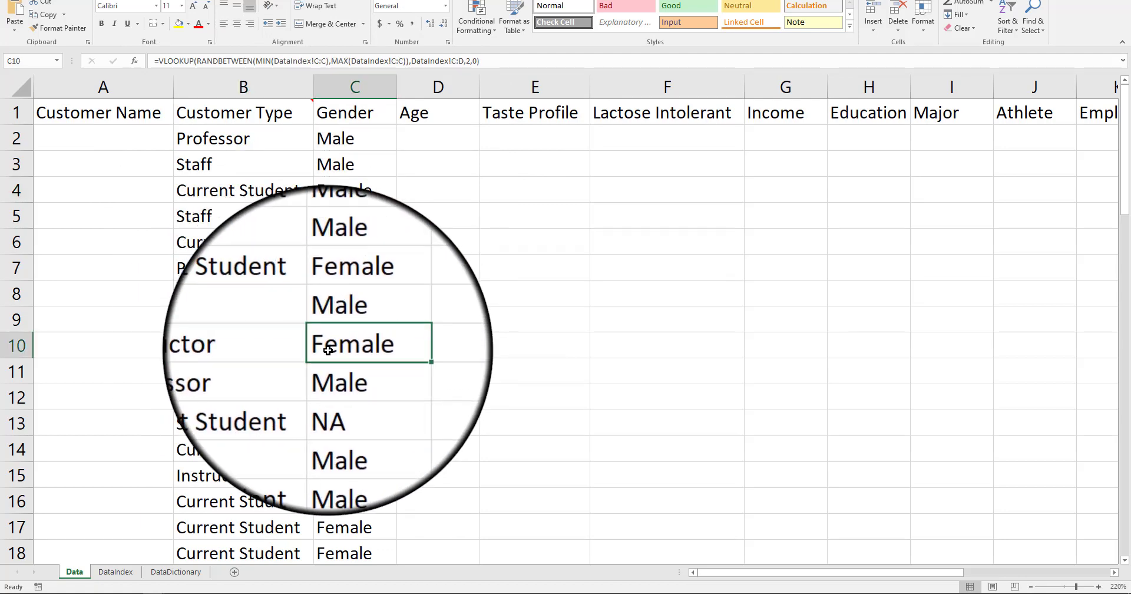
Open the DataIndex sheet to examine the gender list.
{"action": "left_click", "coordinate": [112, 571]}
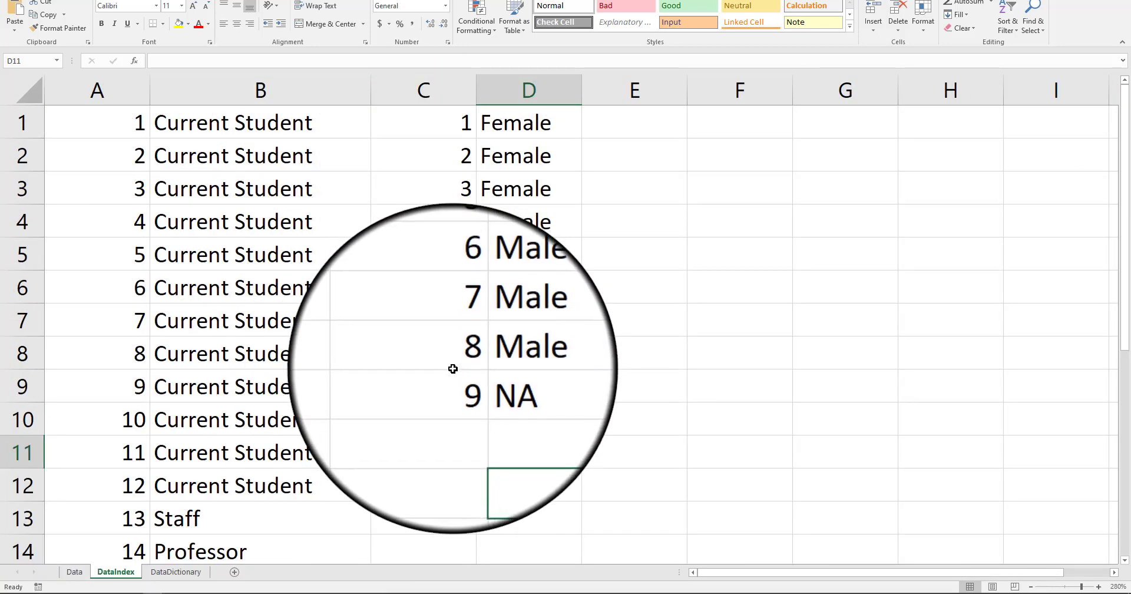